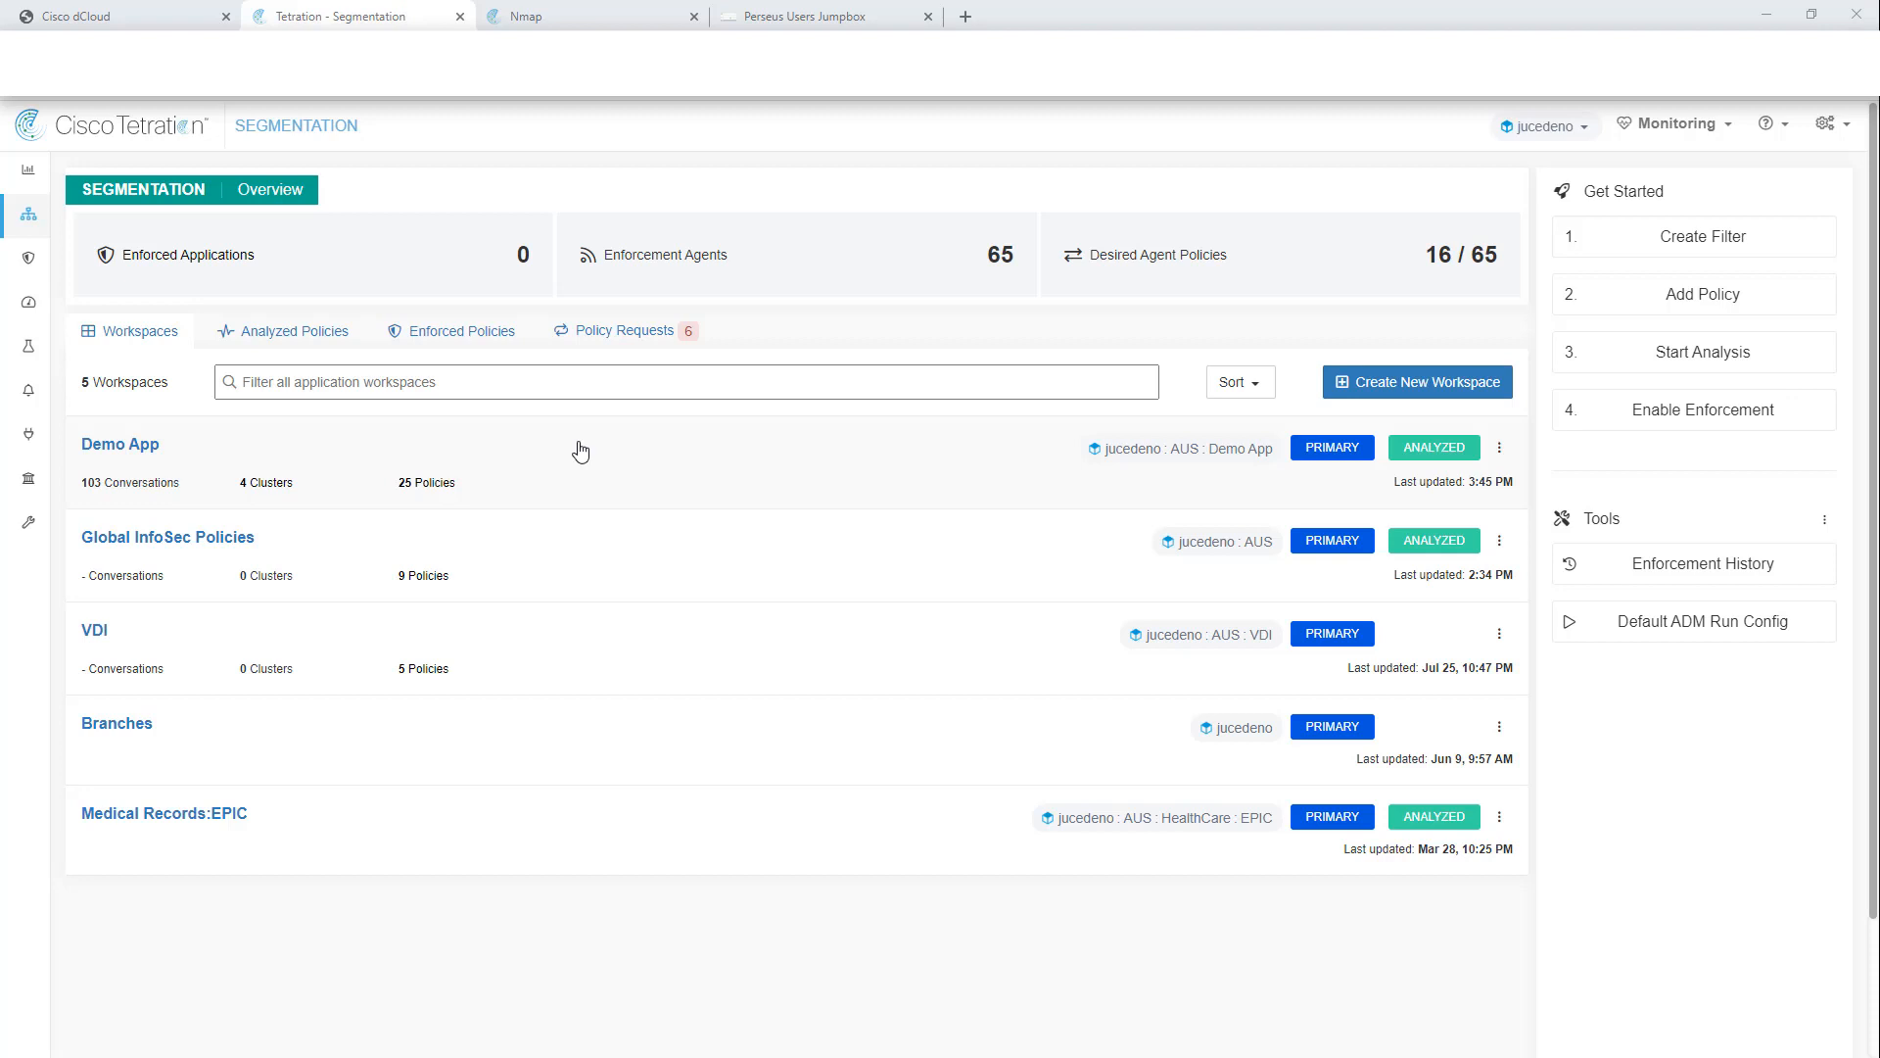
Step: Open the Demo App workspace, review its four clusters, then return to its 23 default policies
{"action": "left_click", "coordinate": [135, 451]}
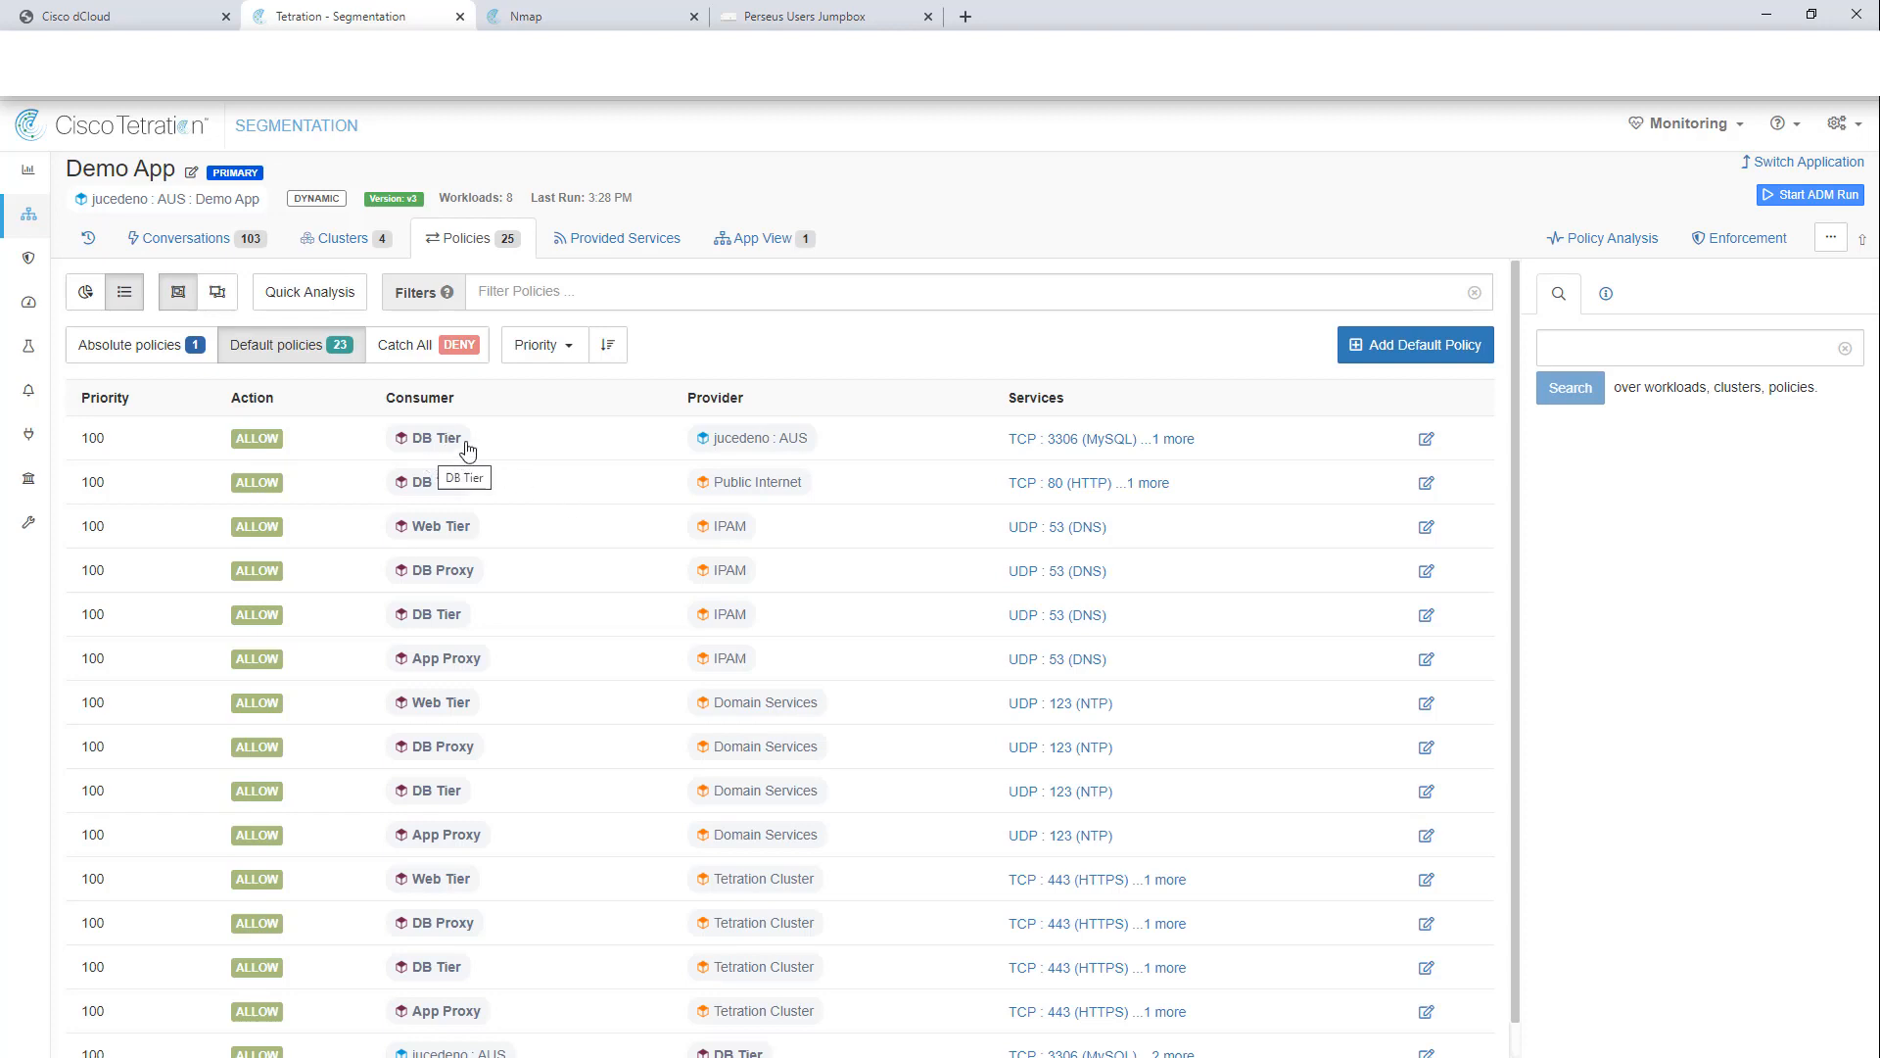
{"action": "left_click", "coordinate": [333, 239]}
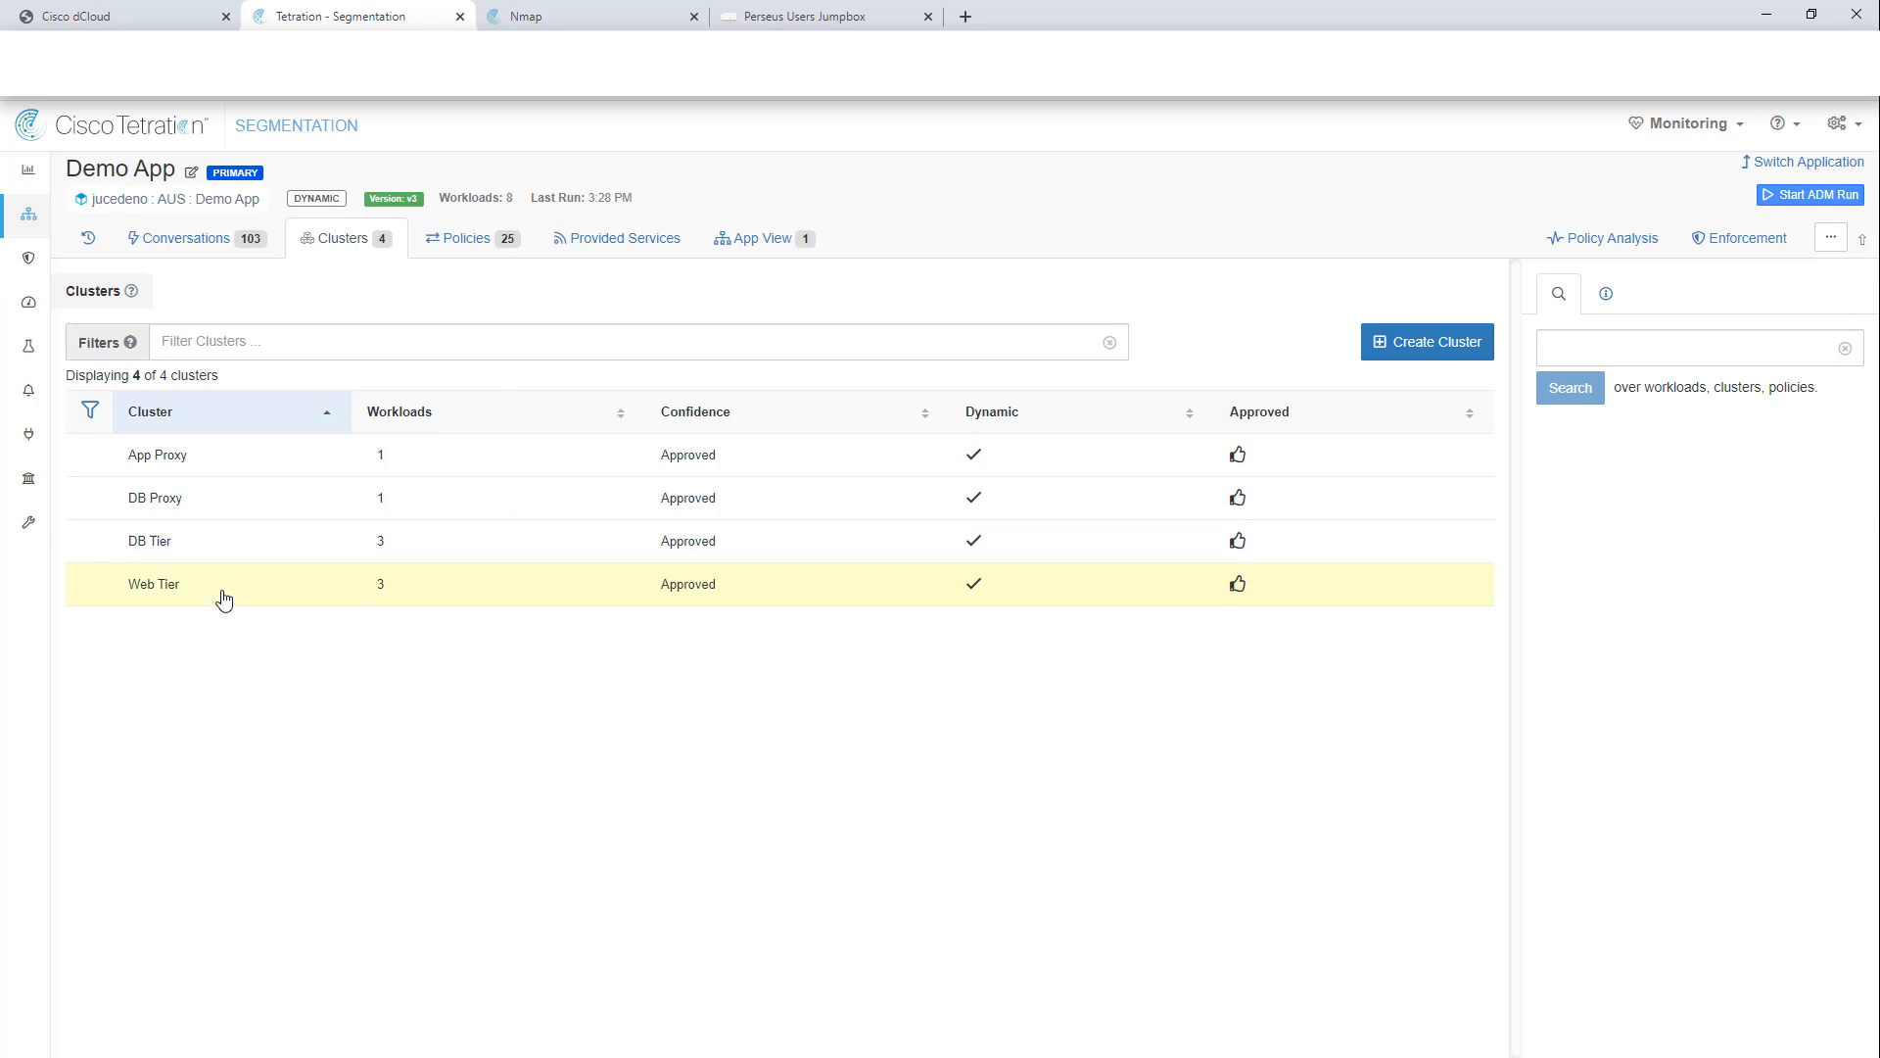
{"action": "left_click", "coordinate": [474, 240]}
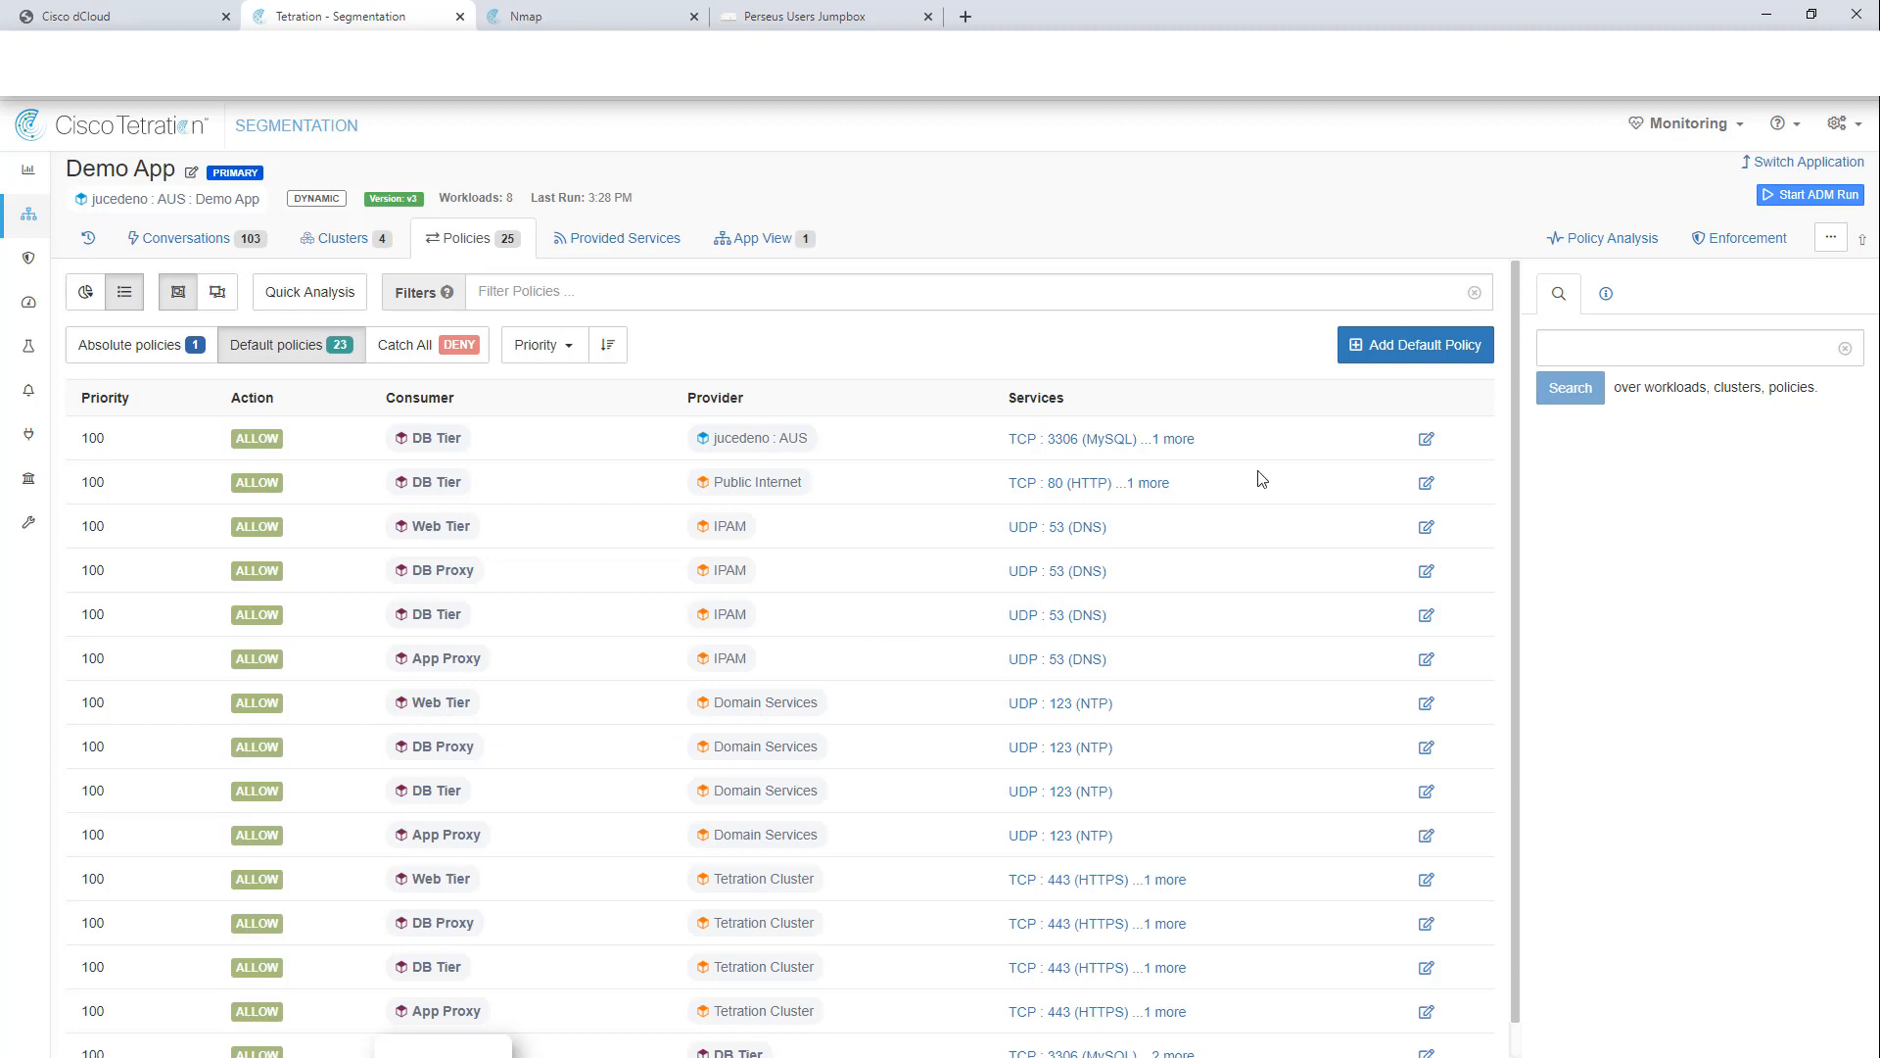
Step: Open Demo App's live Policy Analysis, charting 101,005 flow observations across the day
{"action": "left_click", "coordinate": [1624, 250]}
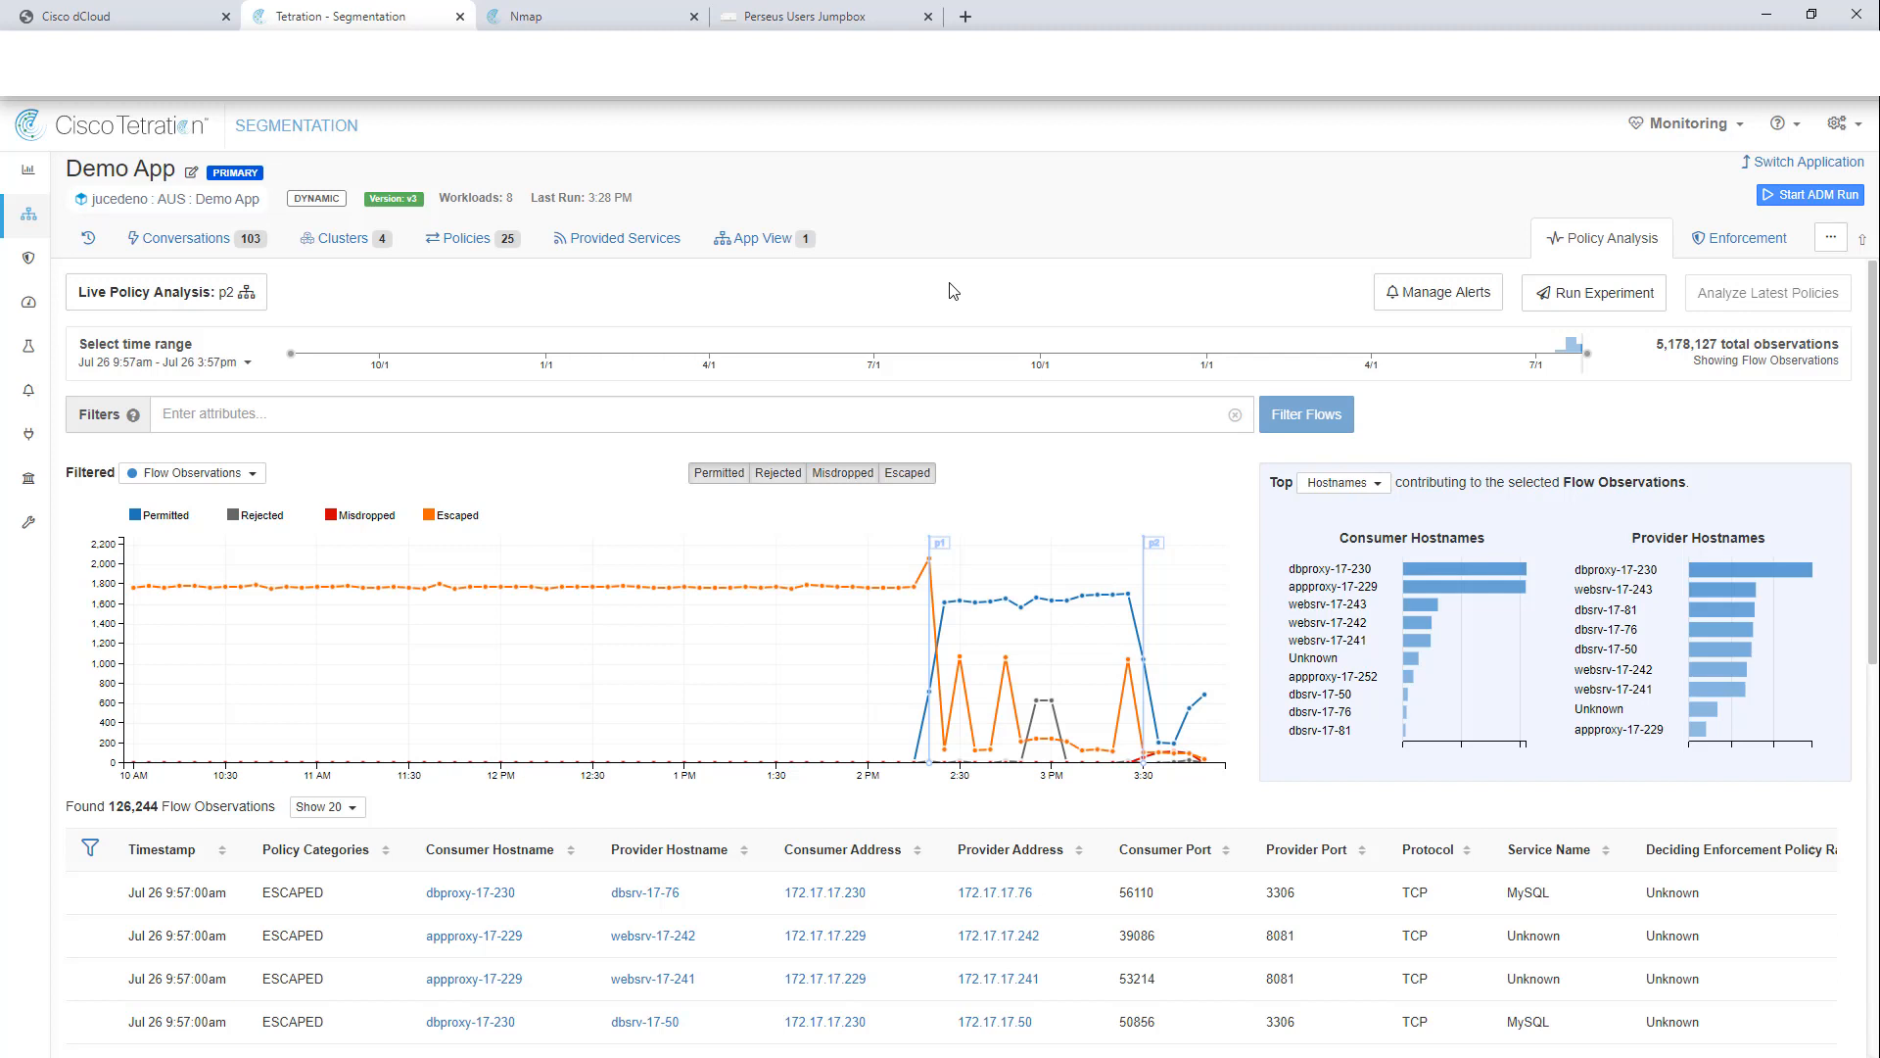
{"action": "mouse_move", "coordinate": [1044, 686]}
Step: Narrow the chart to the 3 PM rejected spike: 631 flows from 172.16.1.14 denied by Catch All
{"action": "left_click", "coordinate": [719, 473]}
{"action": "left_click", "coordinate": [842, 473]}
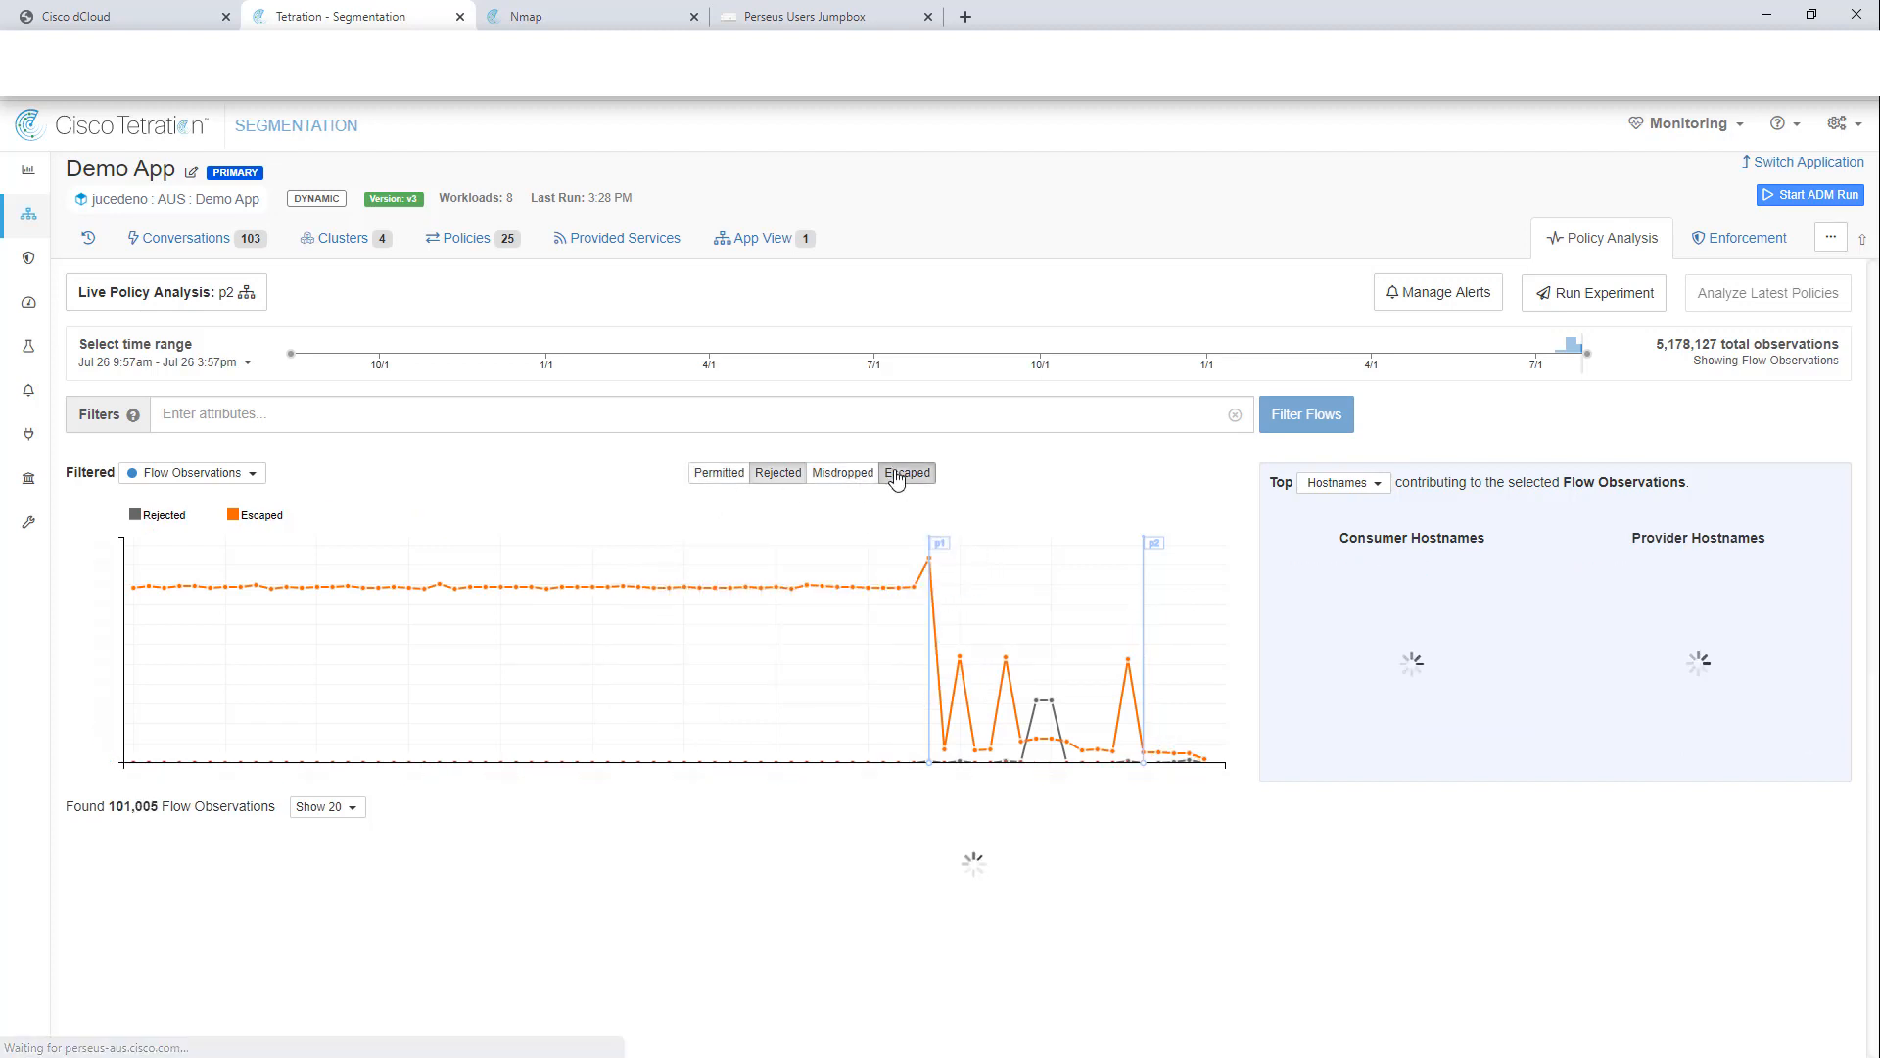
{"action": "left_click", "coordinate": [896, 475]}
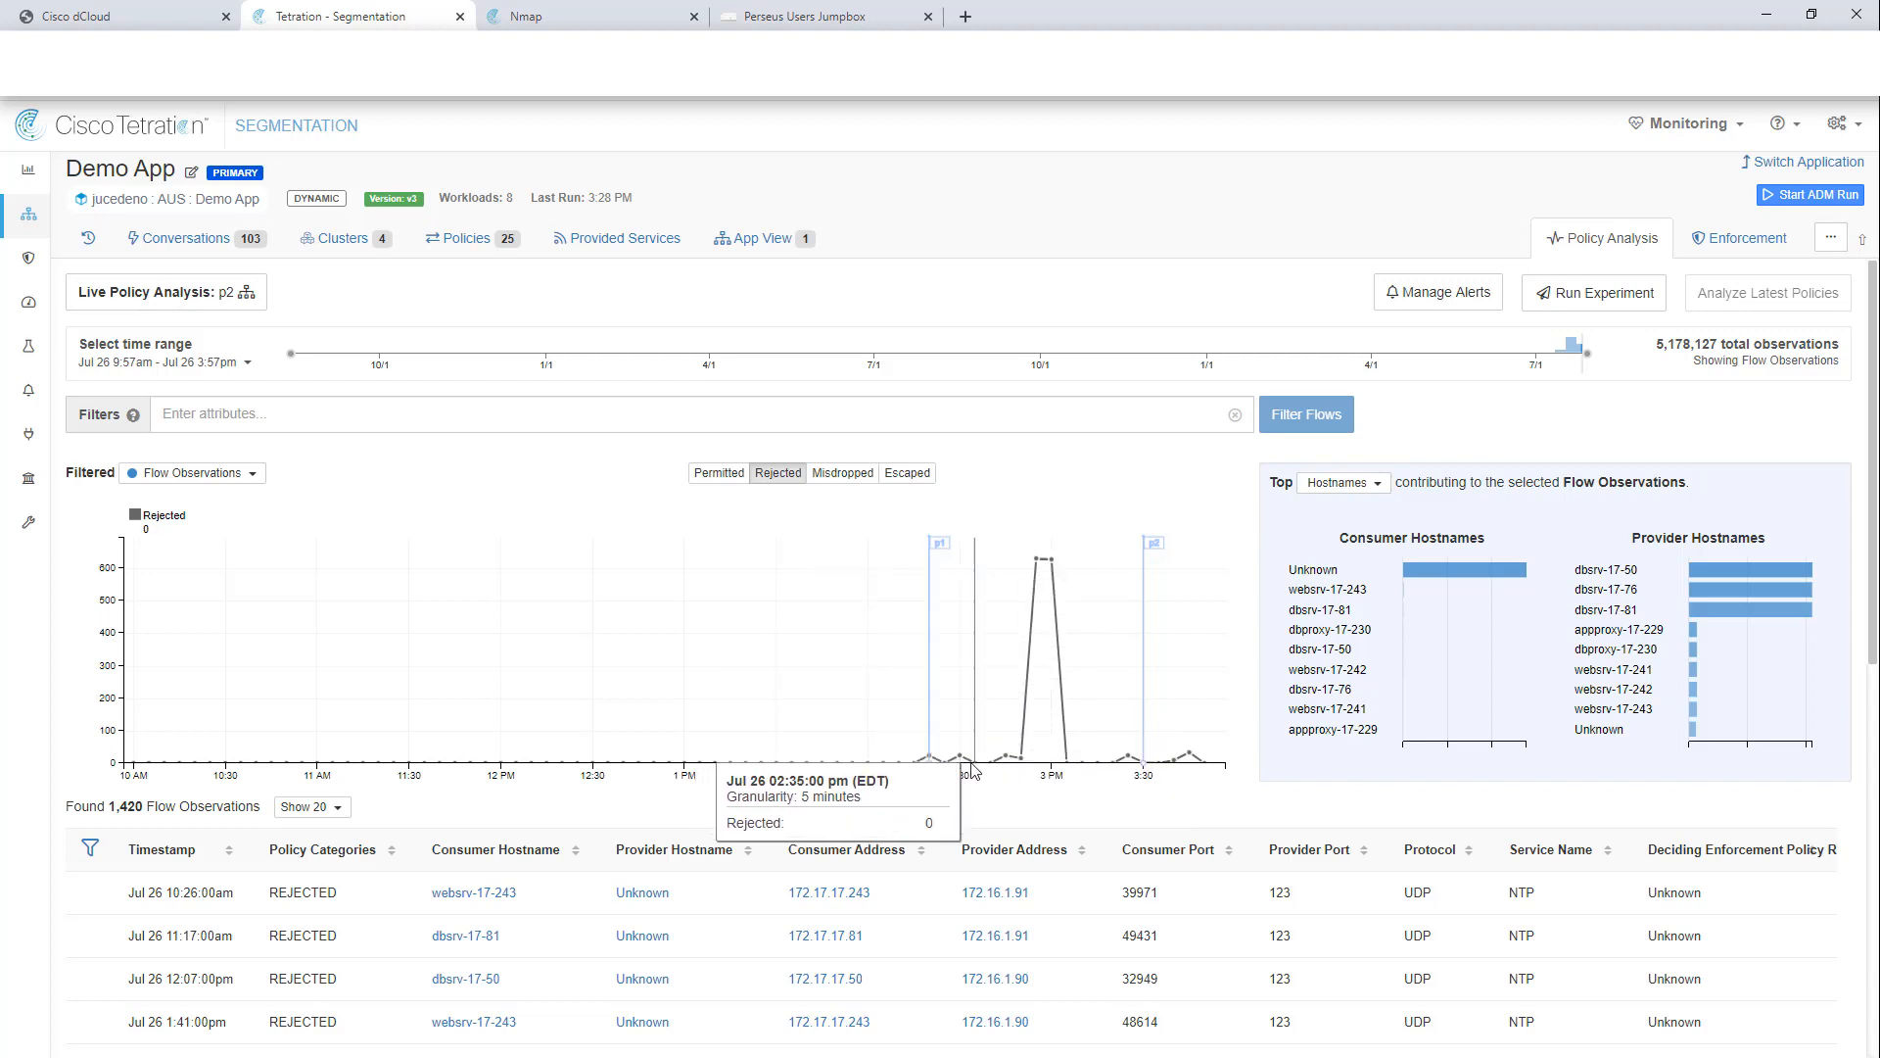
{"action": "left_click", "coordinate": [1041, 560]}
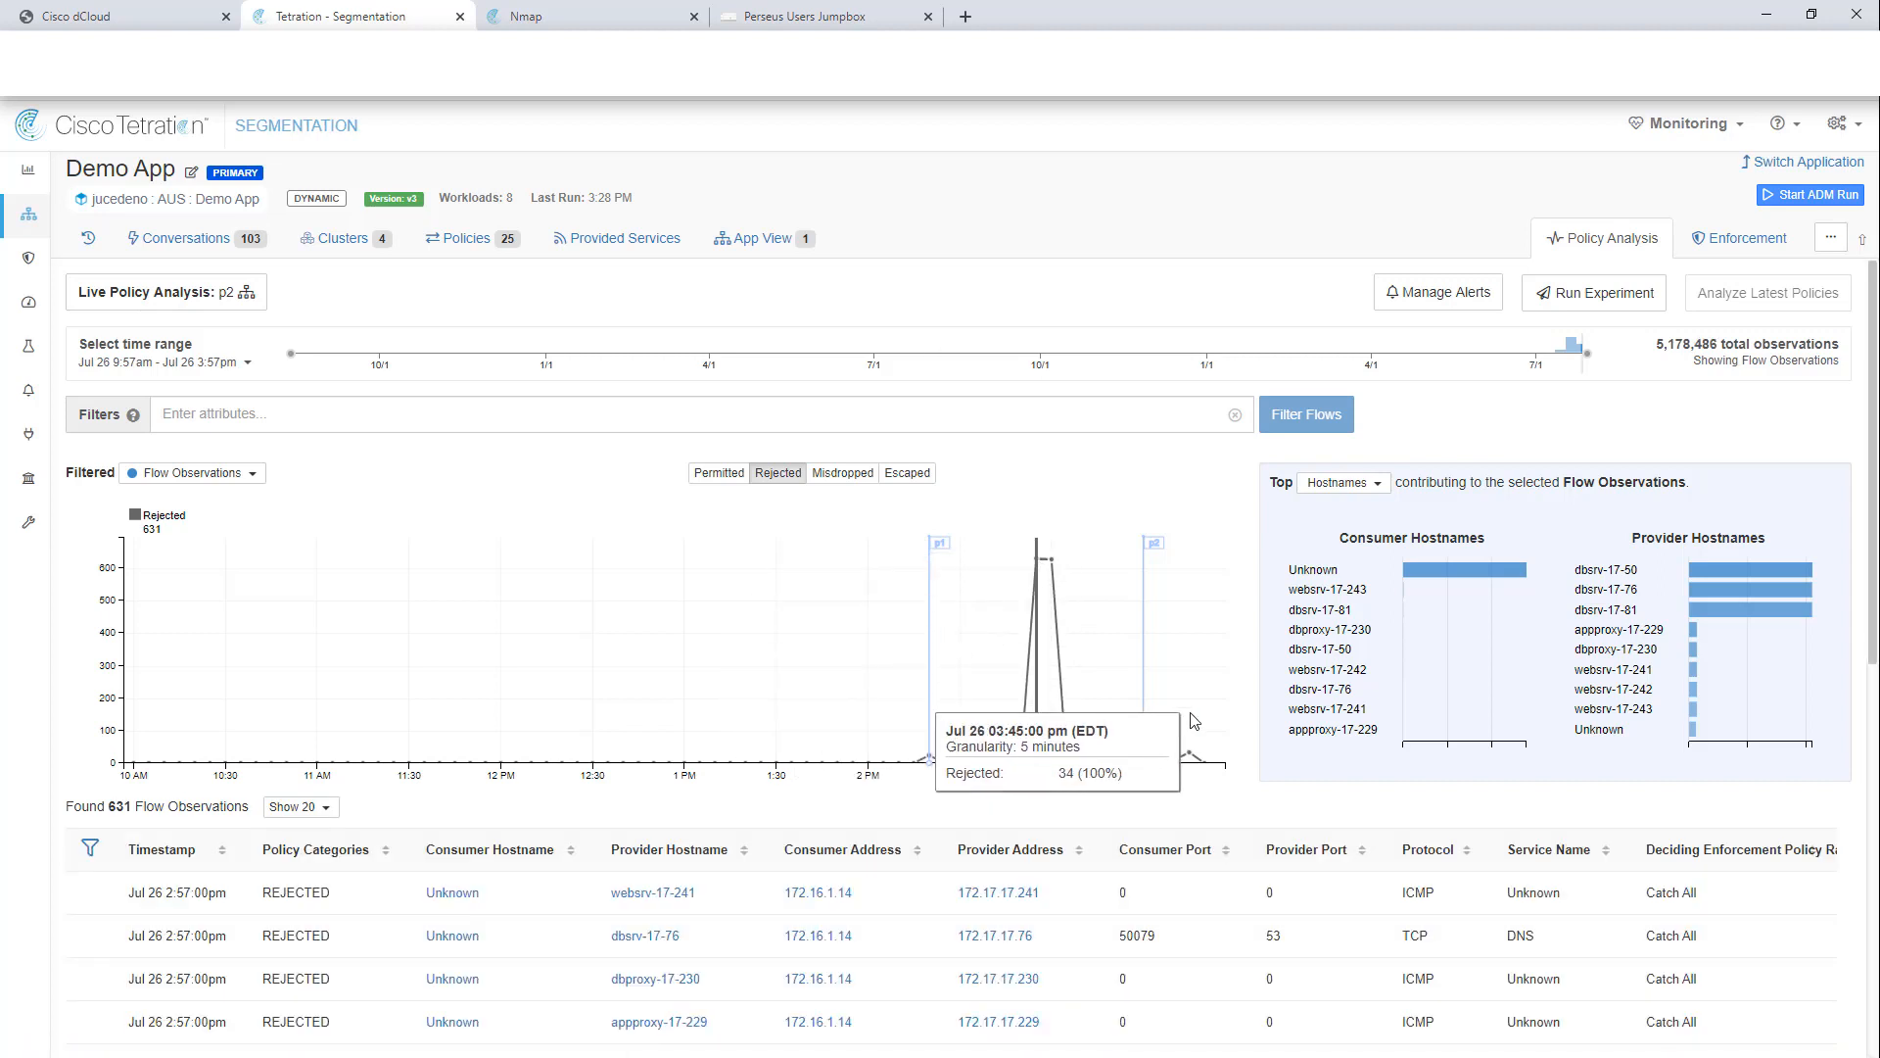
{"action": "scroll", "coordinate": [1041, 796], "scroll_direction": "down", "scroll_amount": 4}
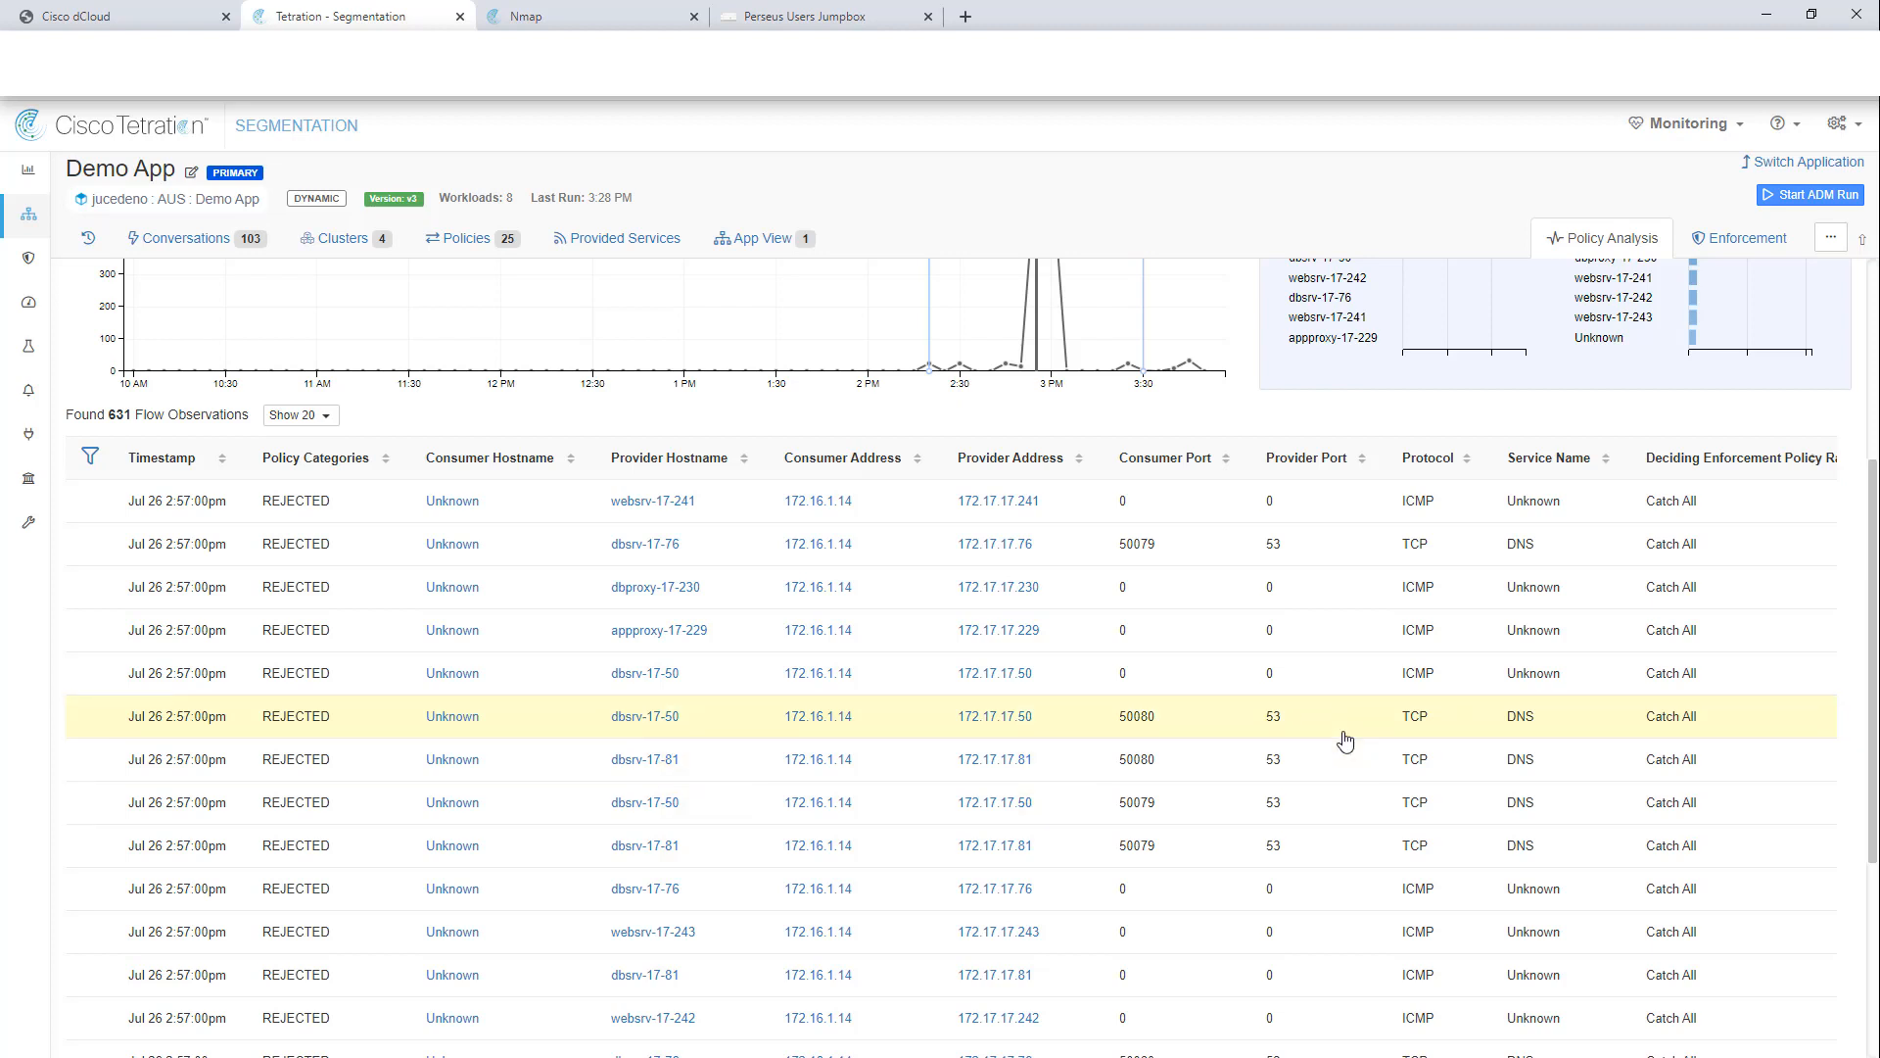
{"action": "scroll", "coordinate": [1345, 742], "scroll_direction": "down", "scroll_amount": 5}
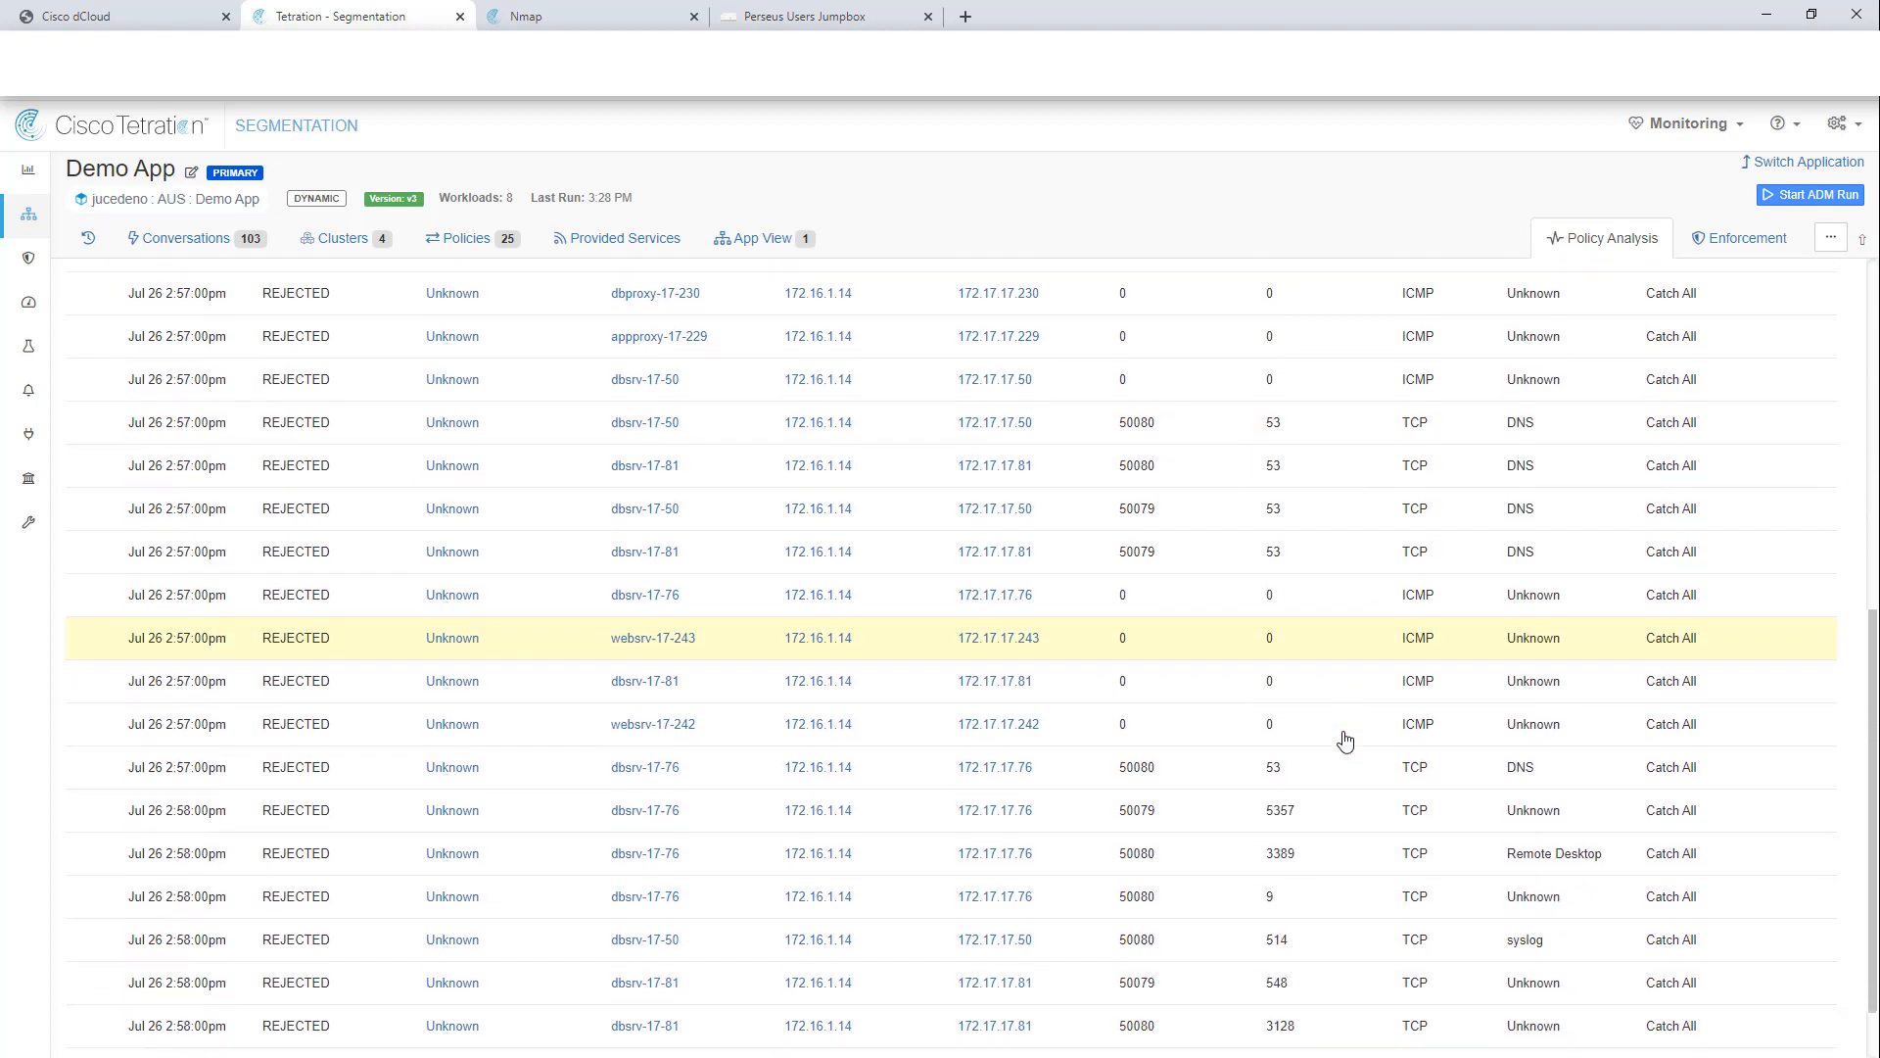
{"action": "left_click", "coordinate": [1332, 773]}
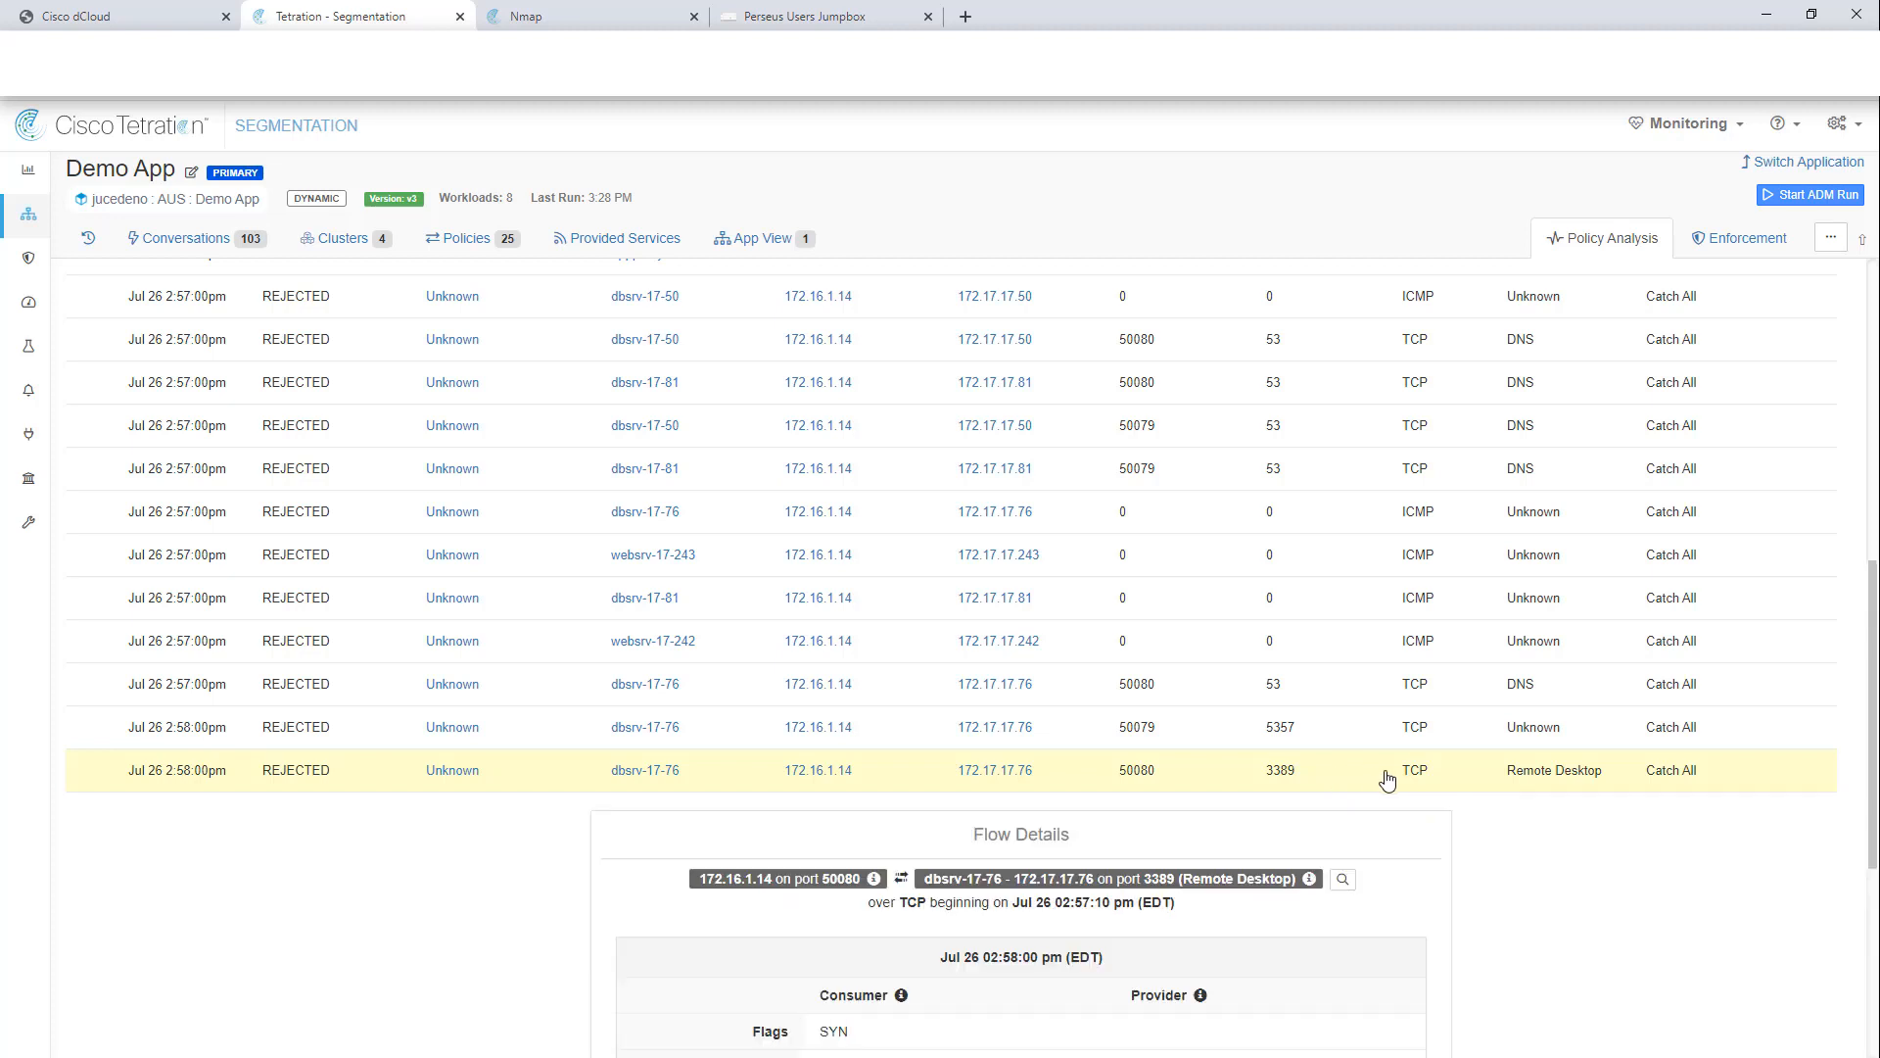
{"action": "left_click", "coordinate": [1328, 772]}
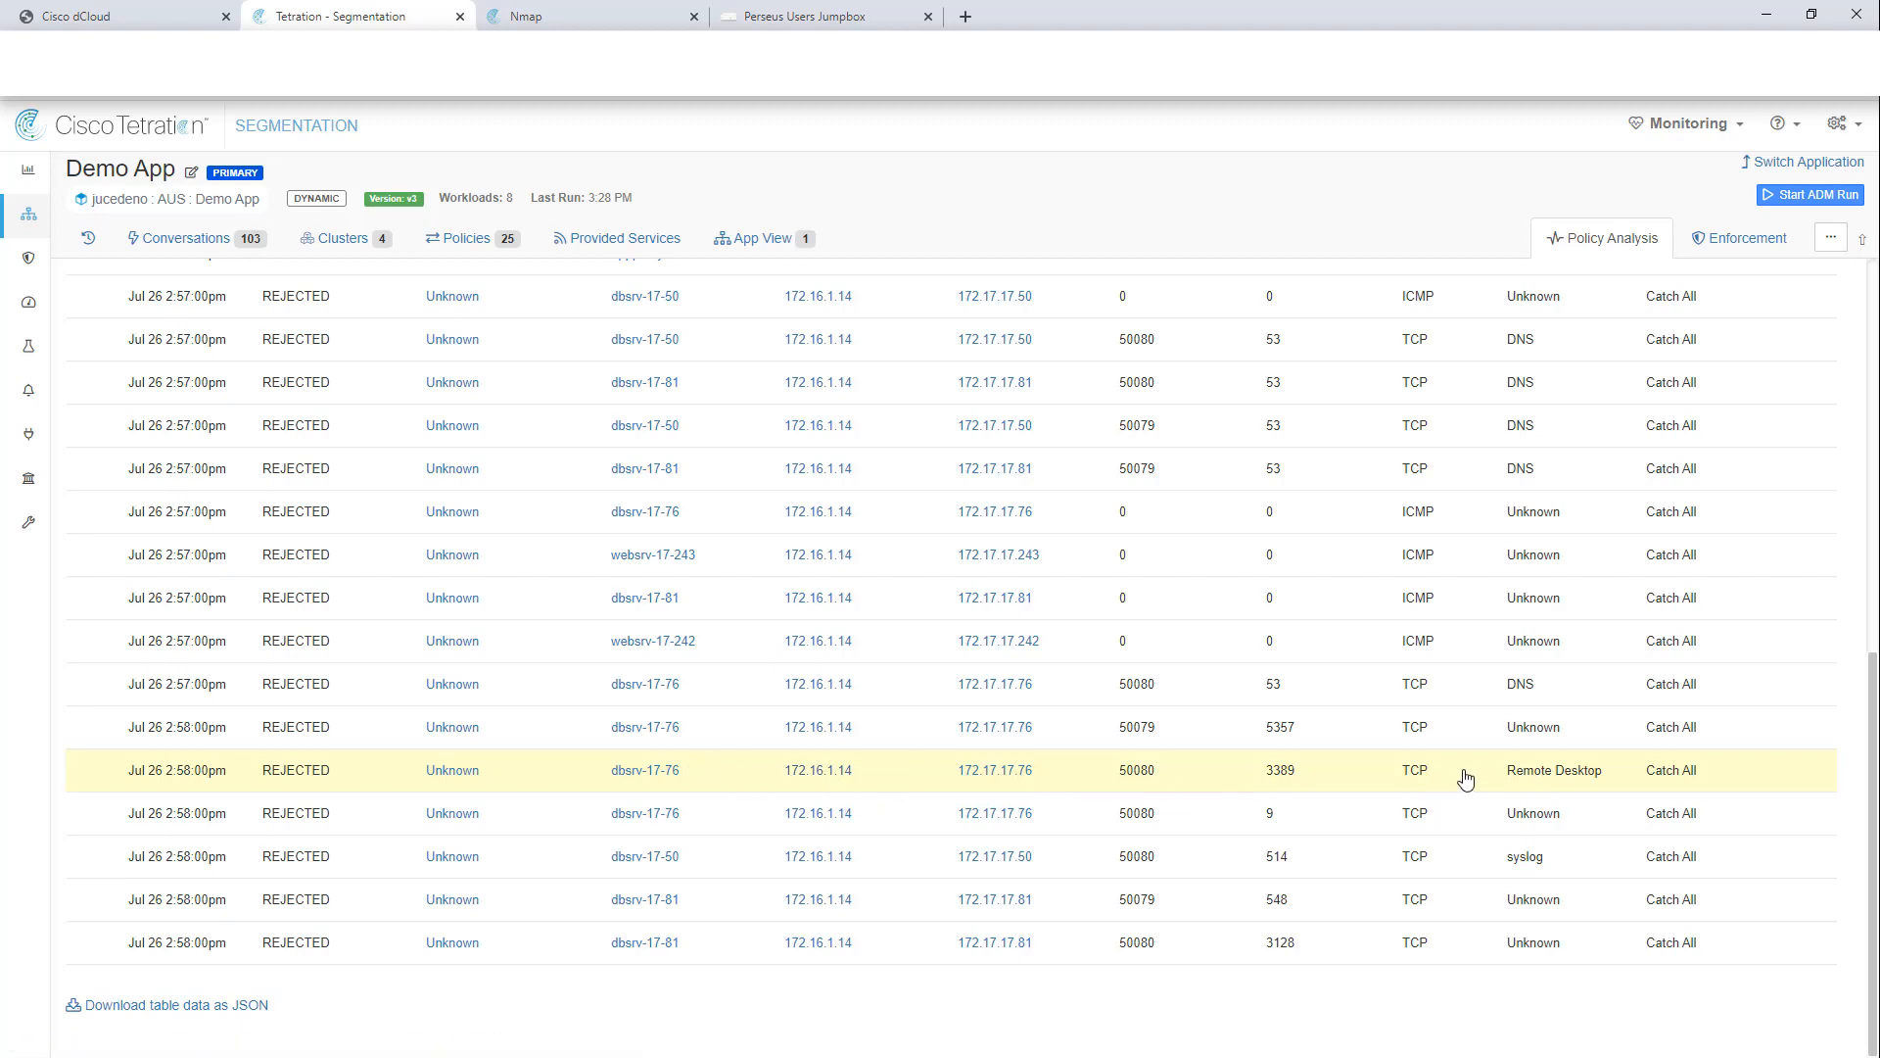
{"action": "scroll", "coordinate": [763, 780], "scroll_direction": "up", "scroll_amount": 4}
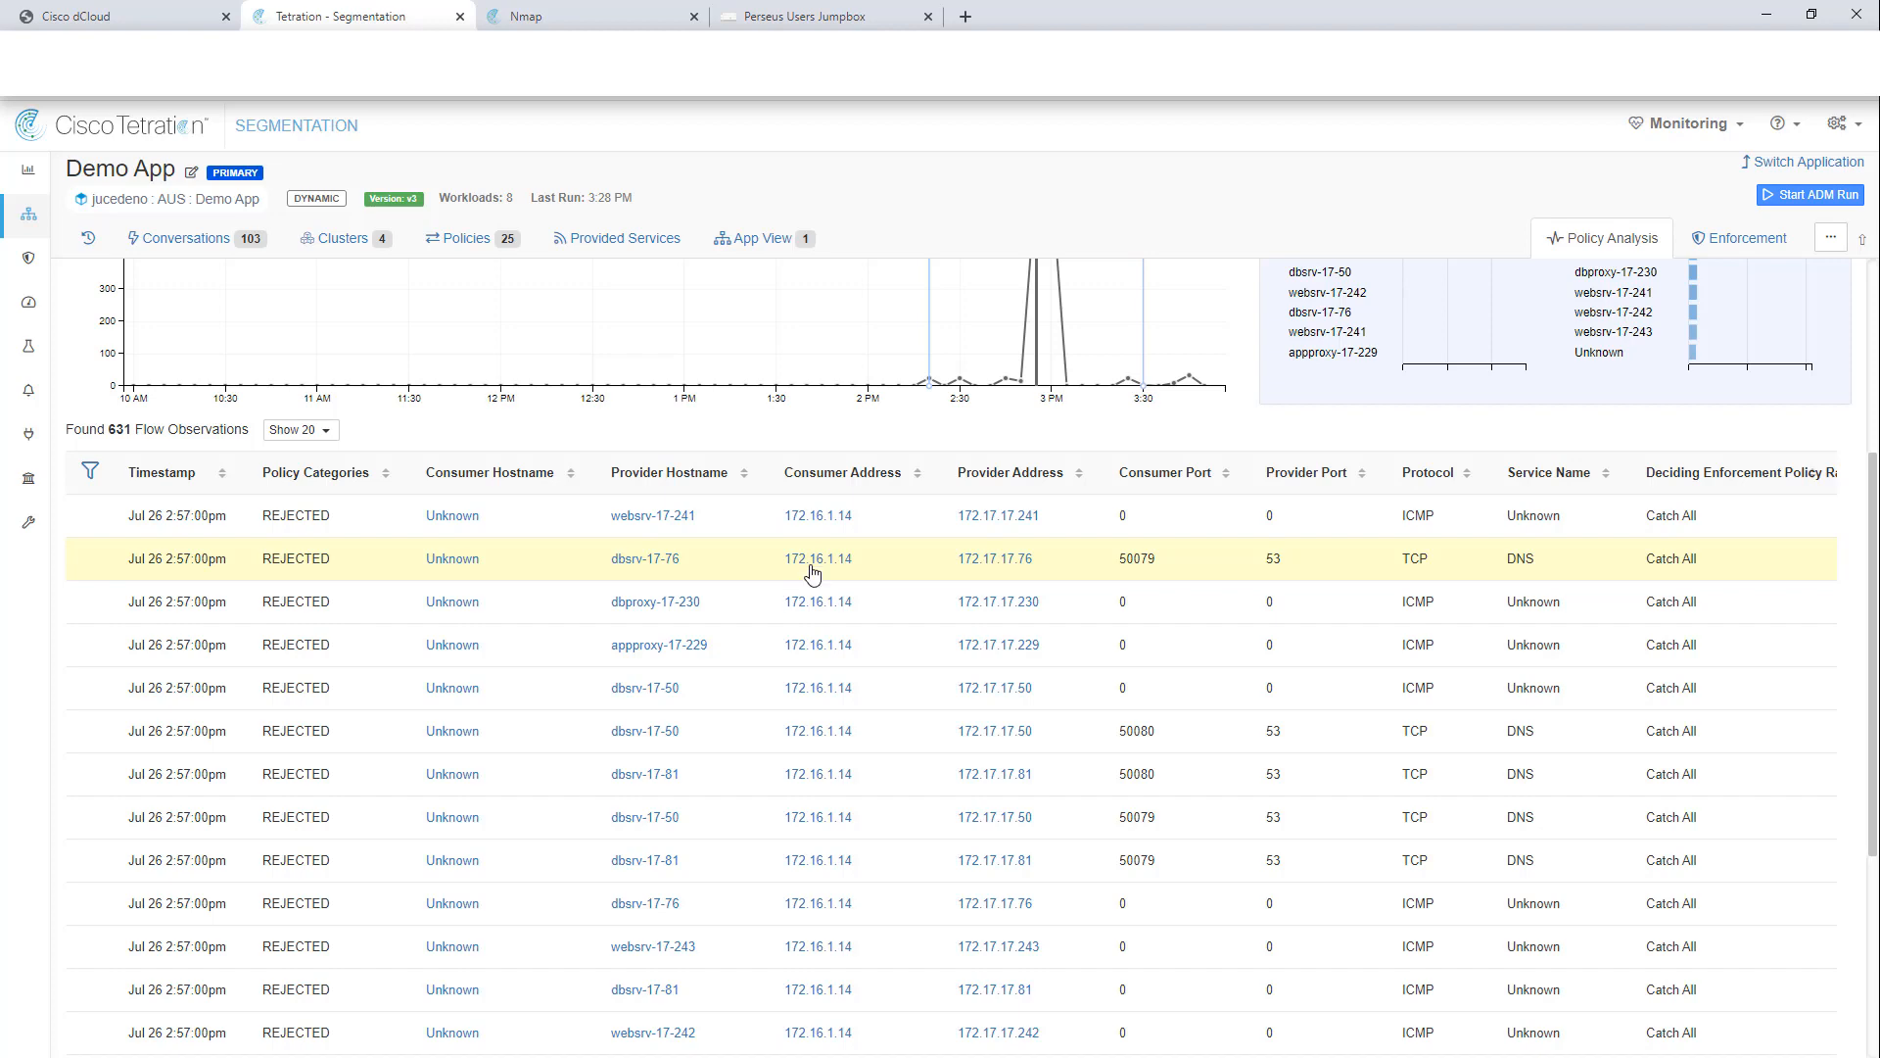
Step: Browse all 1,420 rejected flows, including NTP on UDP 123 to 172.16.1.90/91
{"action": "scroll", "coordinate": [1077, 477], "scroll_direction": "up", "scroll_amount": 2}
{"action": "scroll", "coordinate": [1053, 390], "scroll_direction": "up", "scroll_amount": 2}
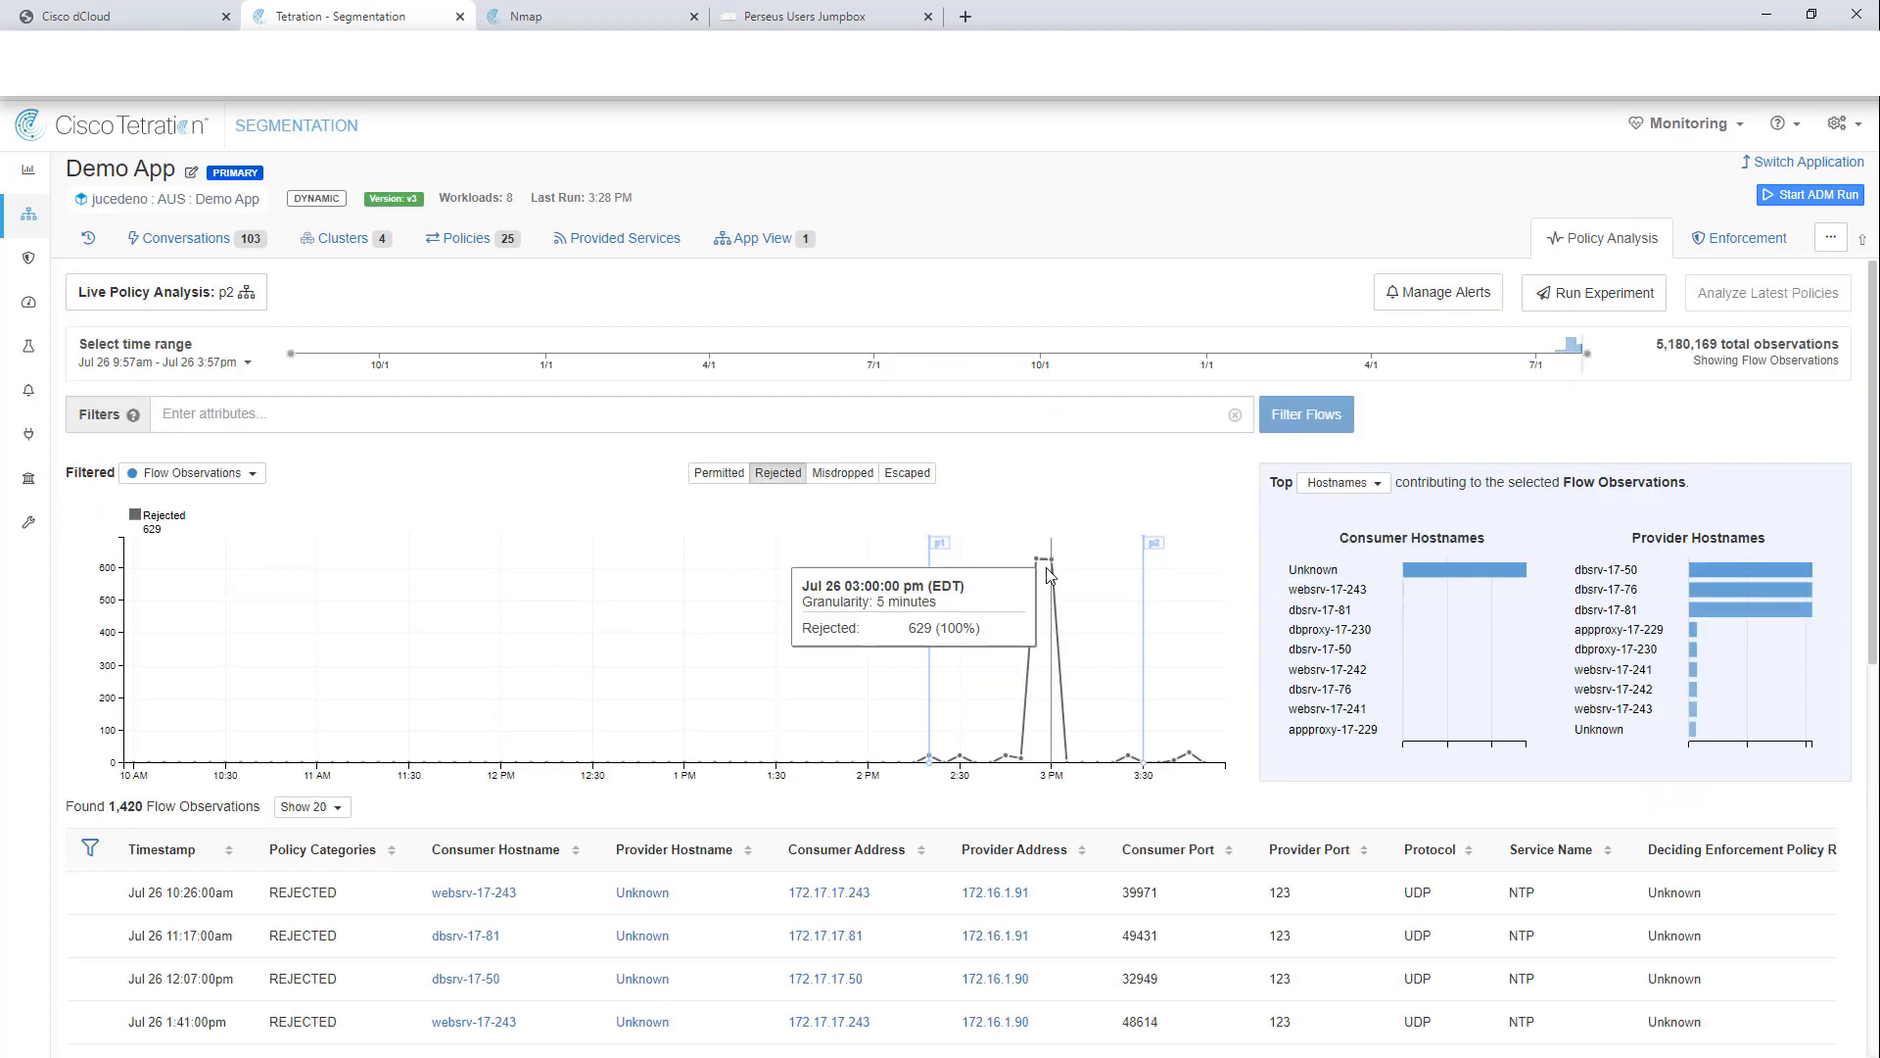
{"action": "scroll", "coordinate": [666, 698], "scroll_direction": "down", "scroll_amount": 2}
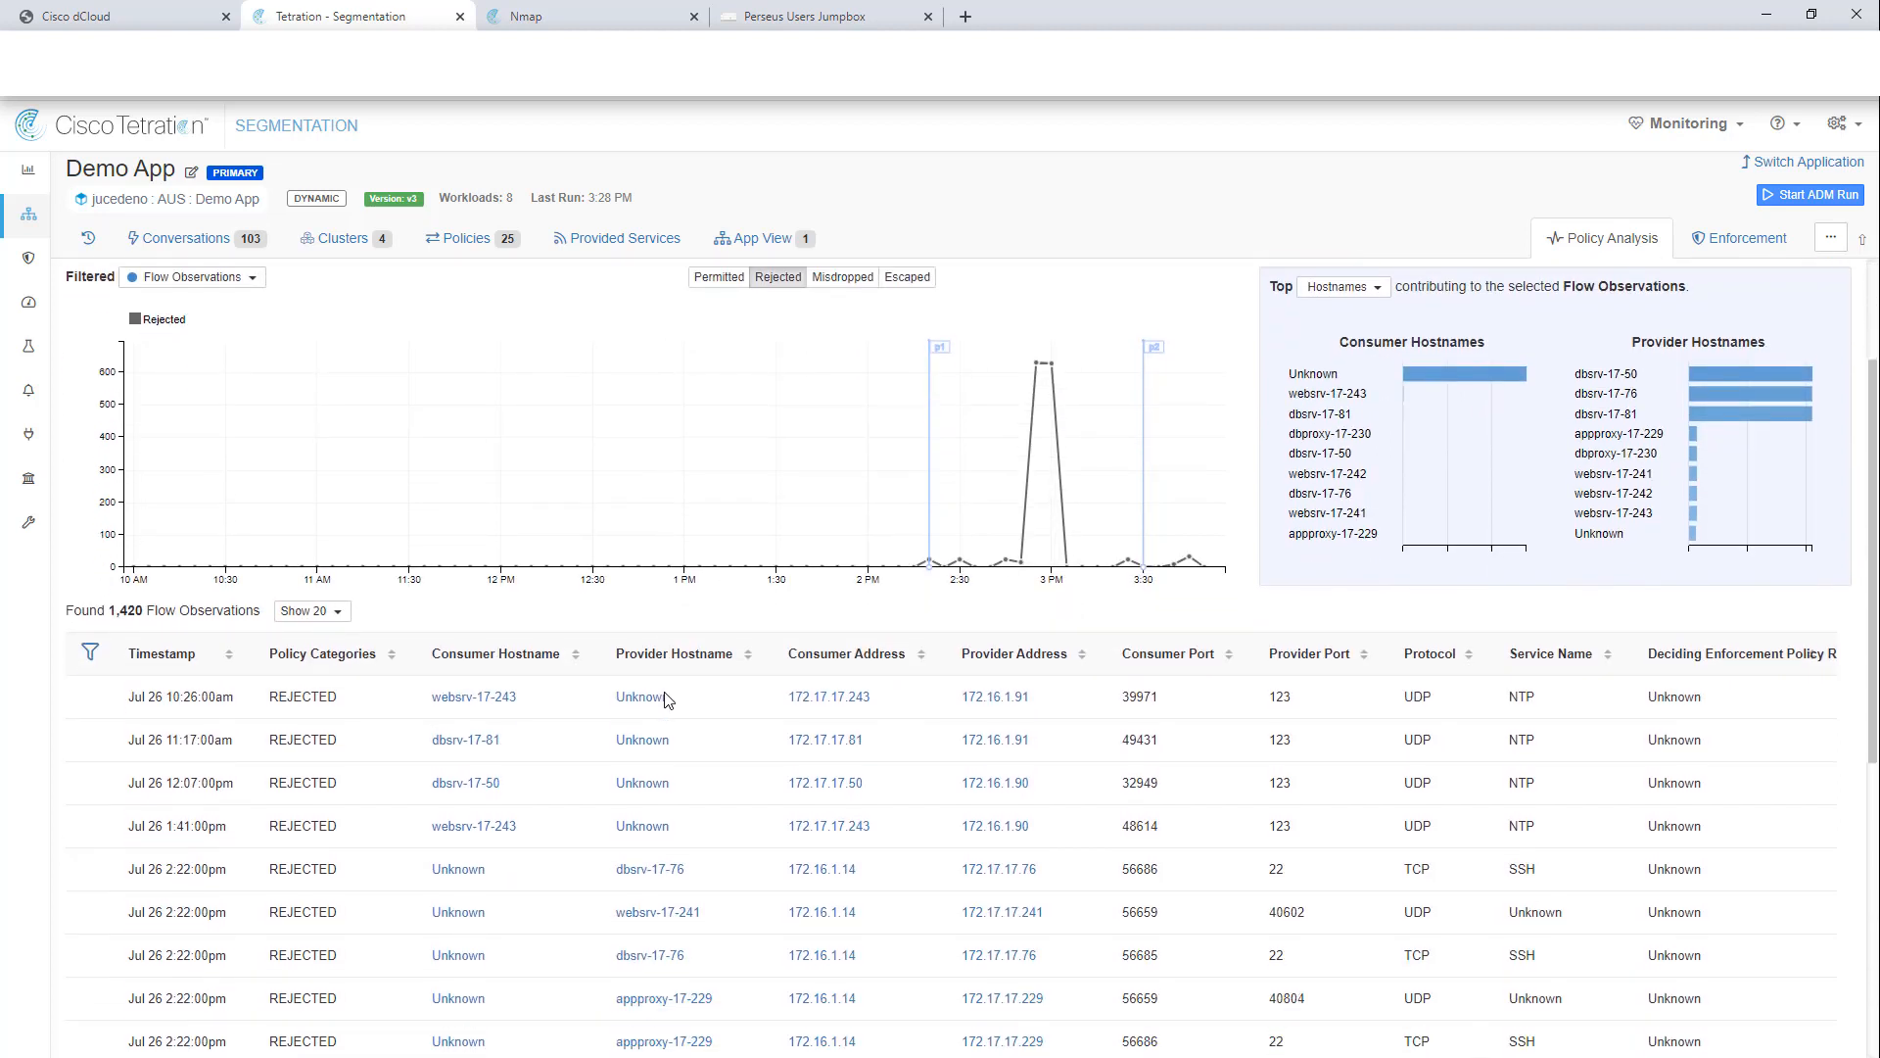
{"action": "scroll", "coordinate": [666, 698], "scroll_direction": "down", "scroll_amount": 1}
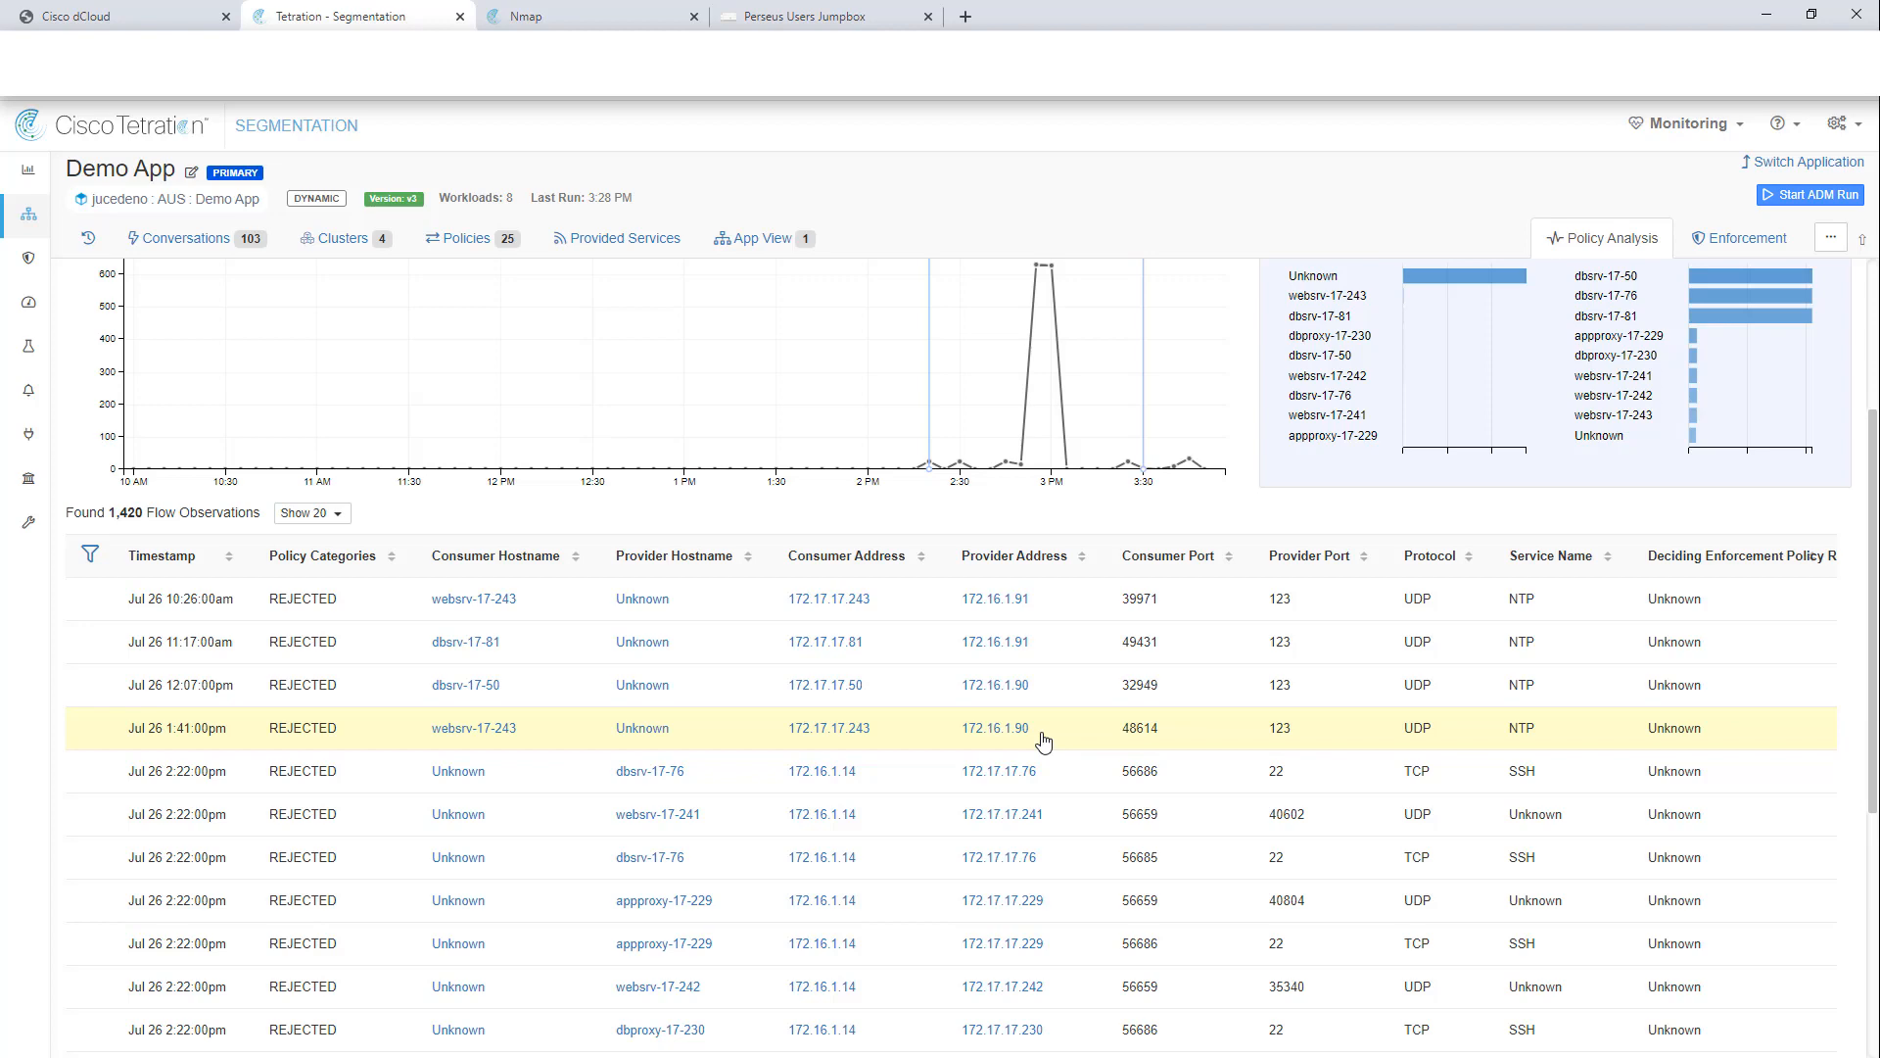
{"action": "scroll", "coordinate": [1043, 741], "scroll_direction": "up", "scroll_amount": 2}
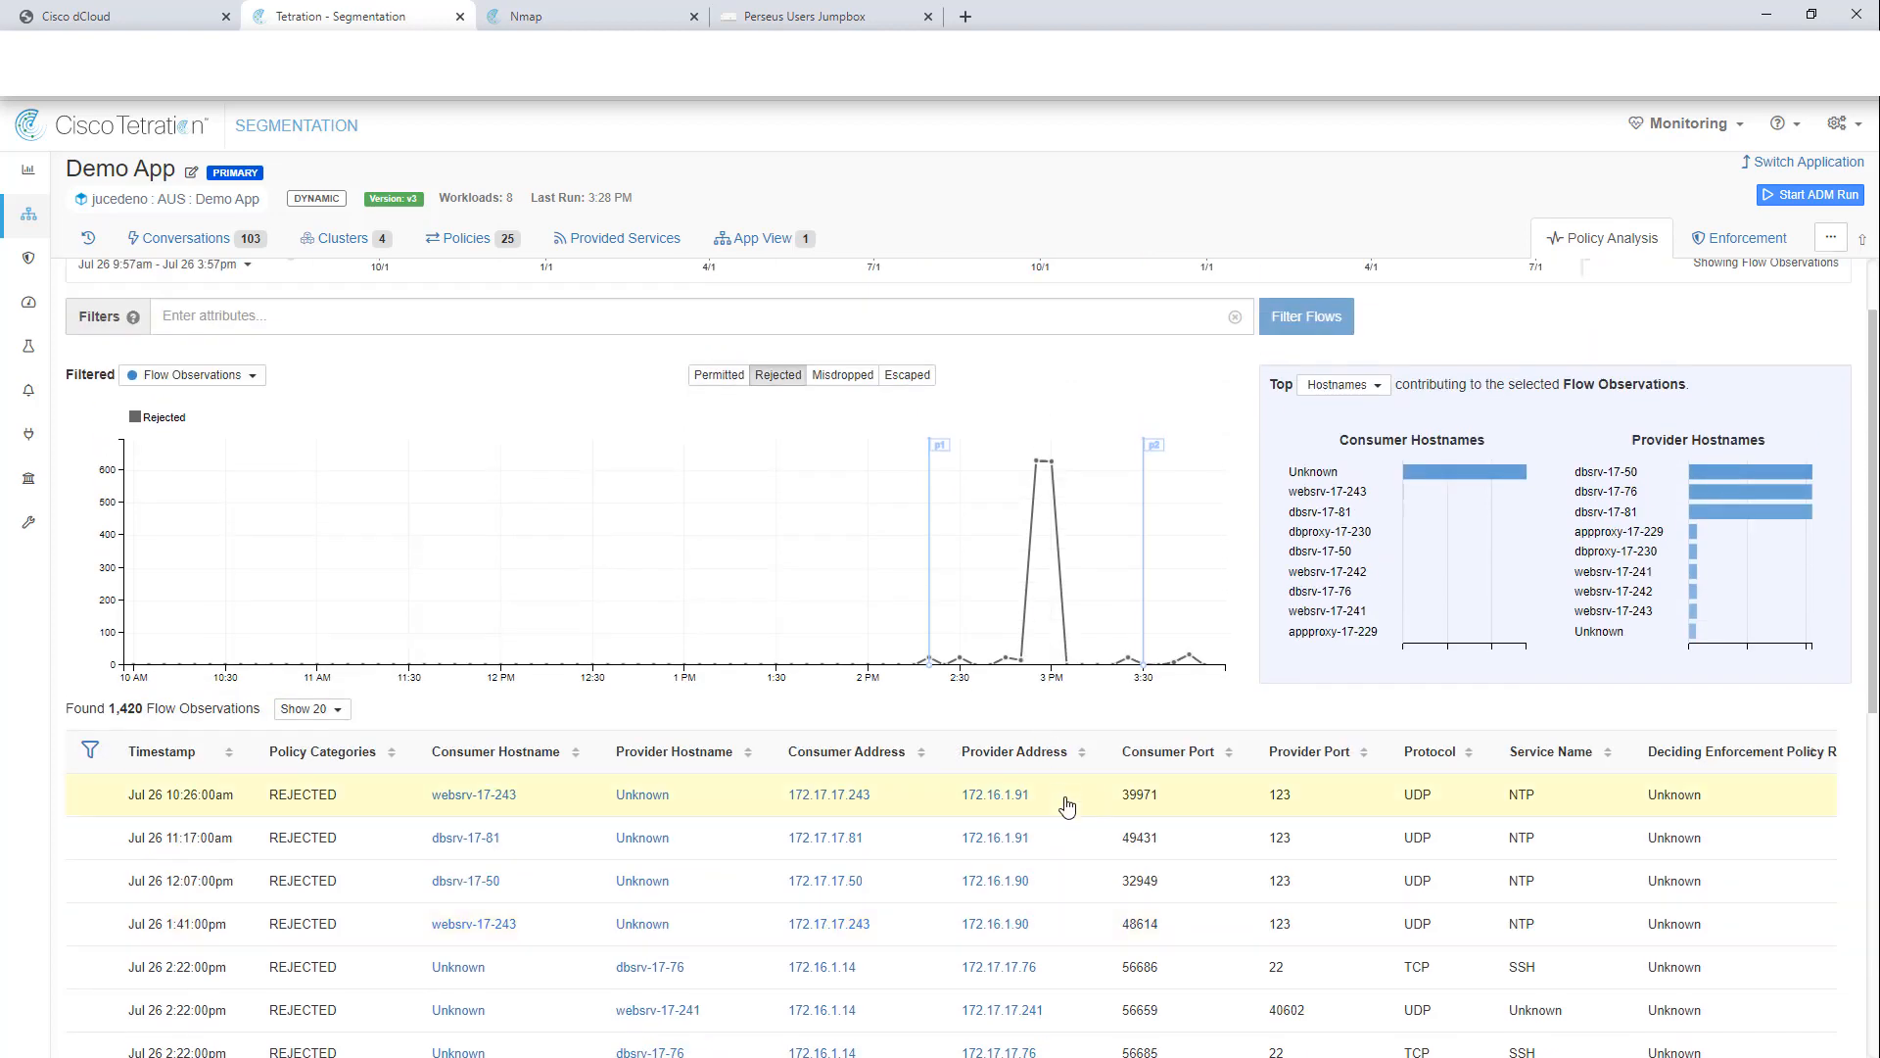
{"action": "scroll", "coordinate": [1068, 806], "scroll_direction": "up", "scroll_amount": 1}
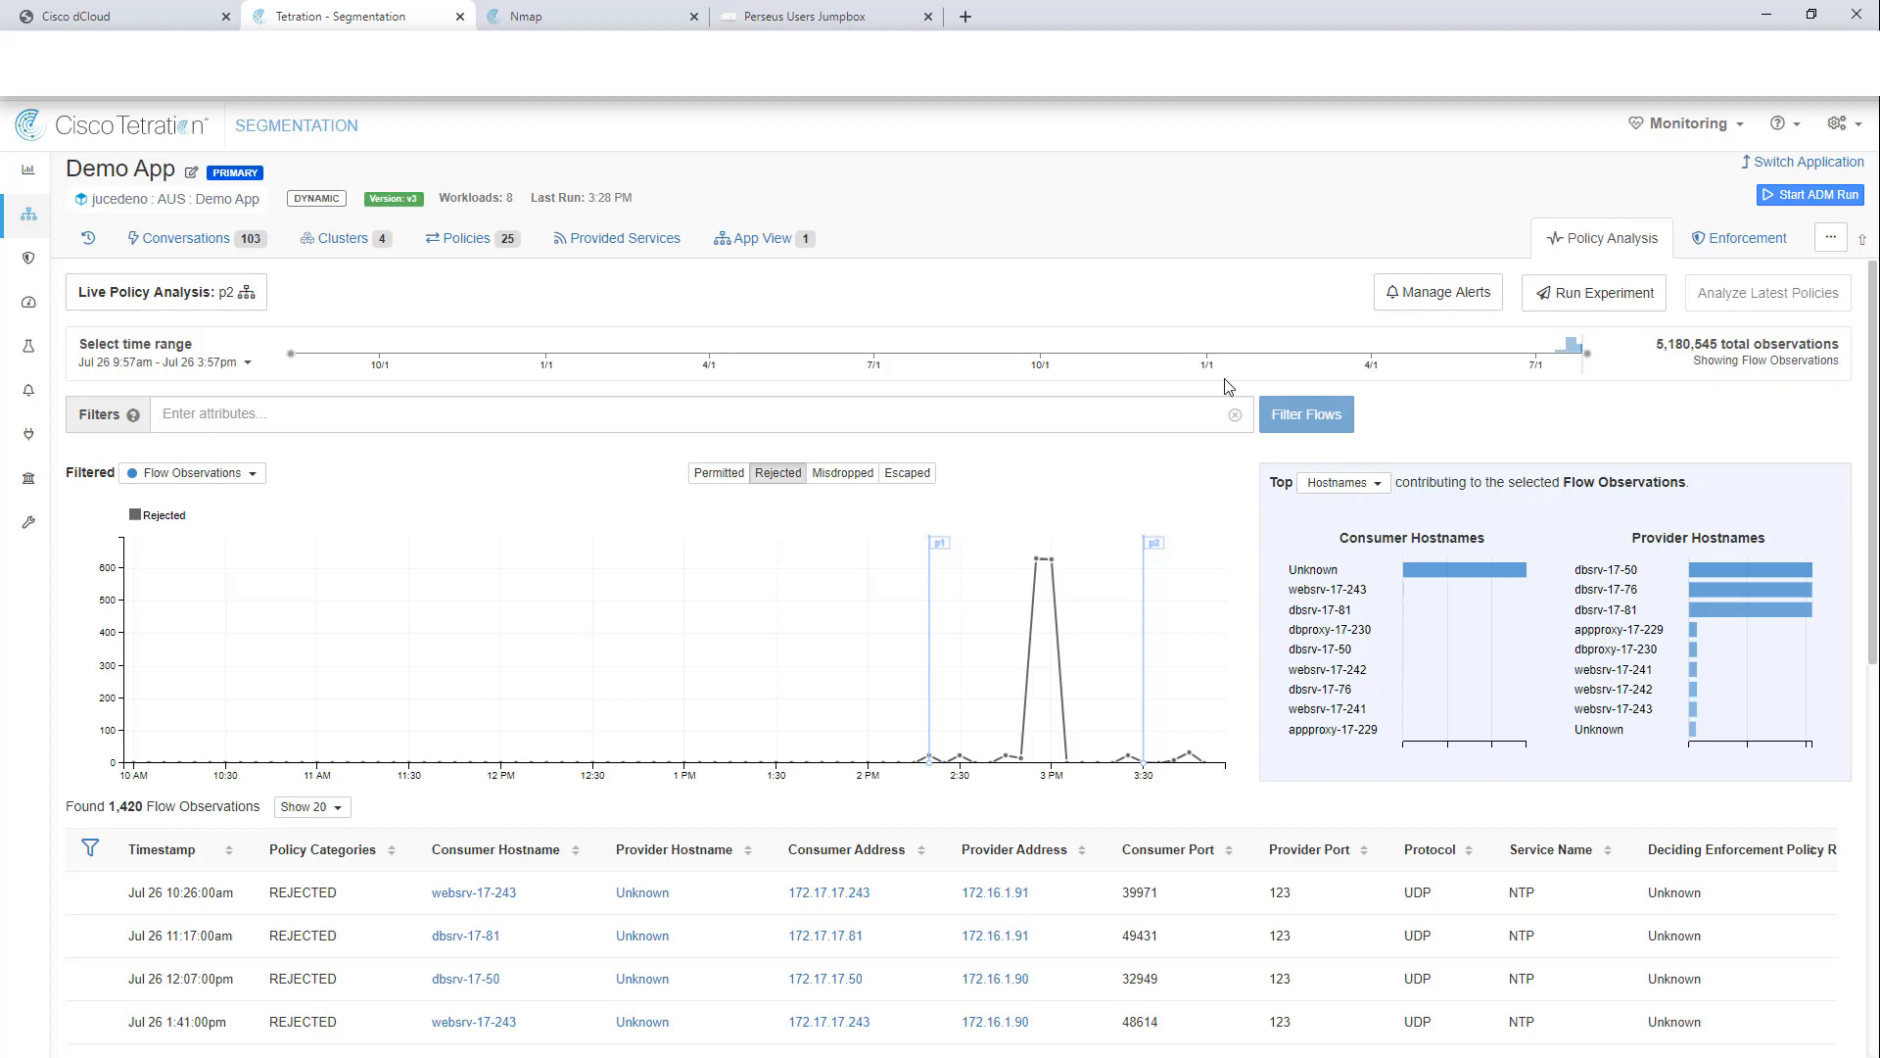
{"action": "left_click", "coordinate": [244, 370]}
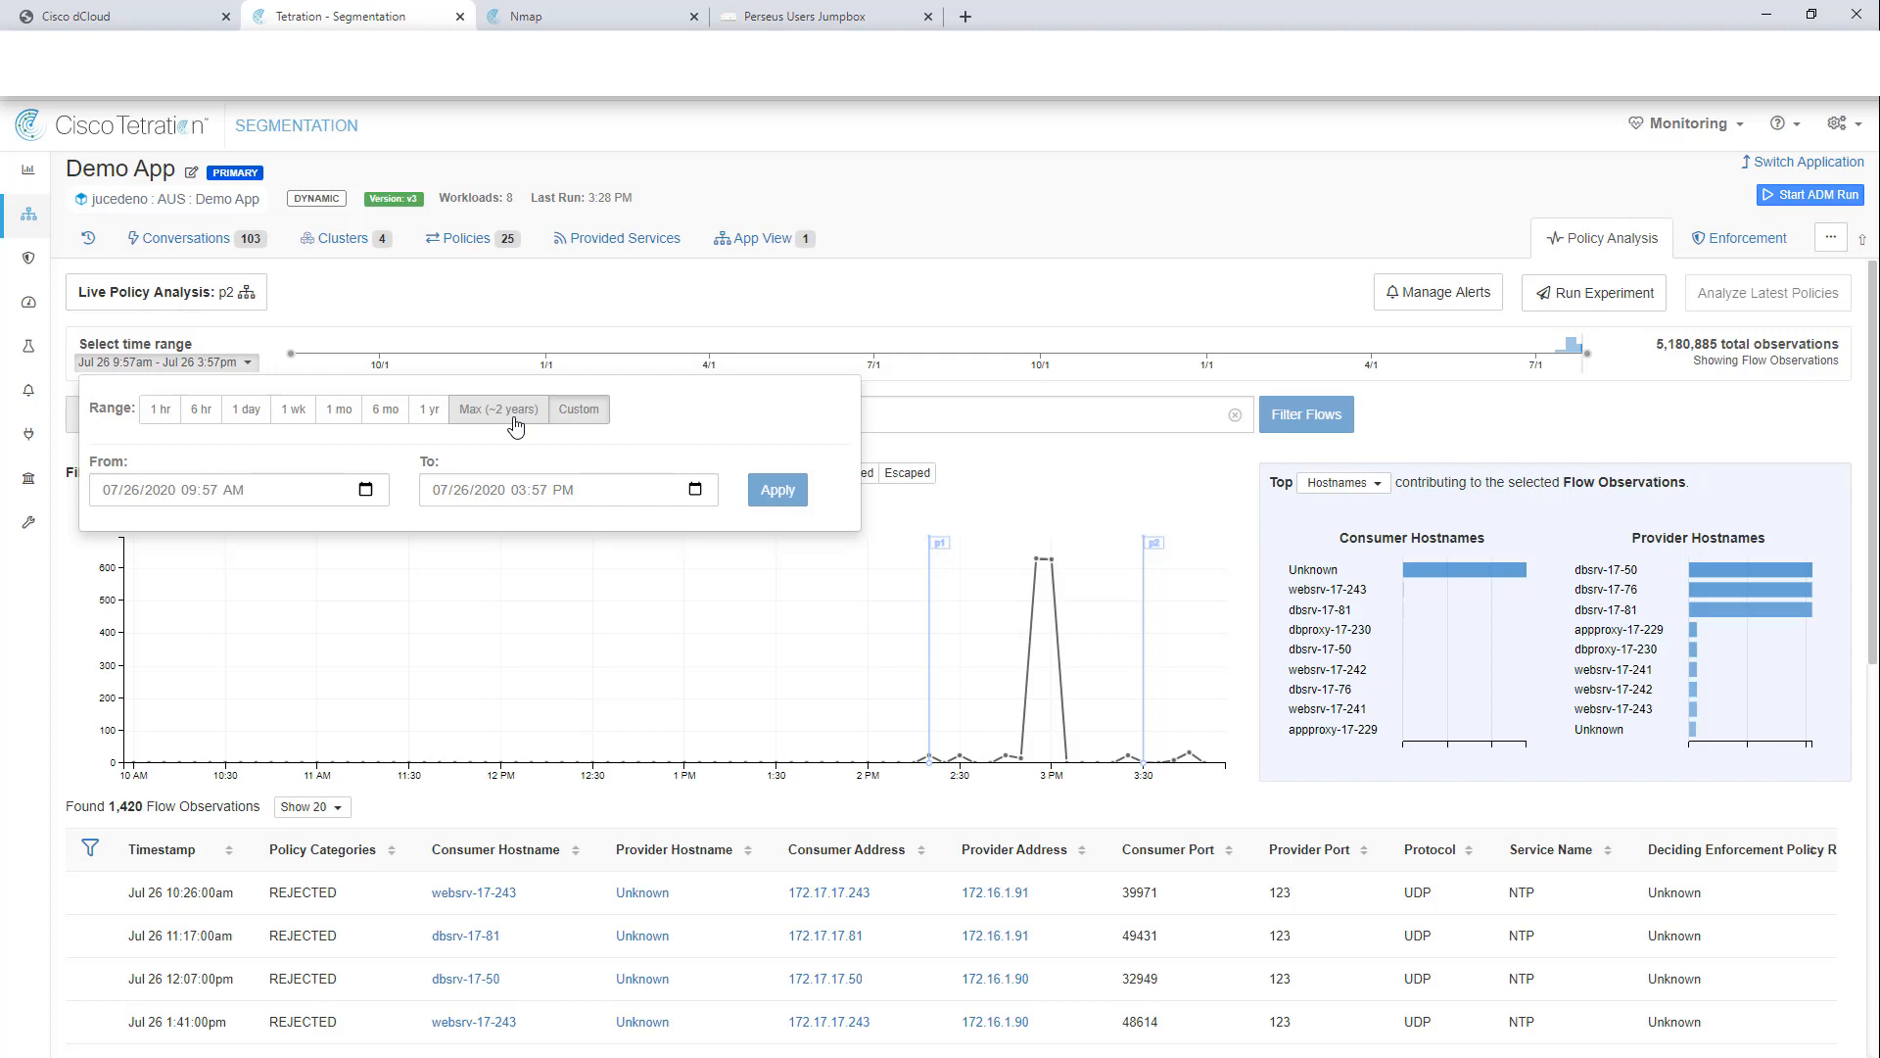
{"action": "left_click", "coordinate": [1637, 416]}
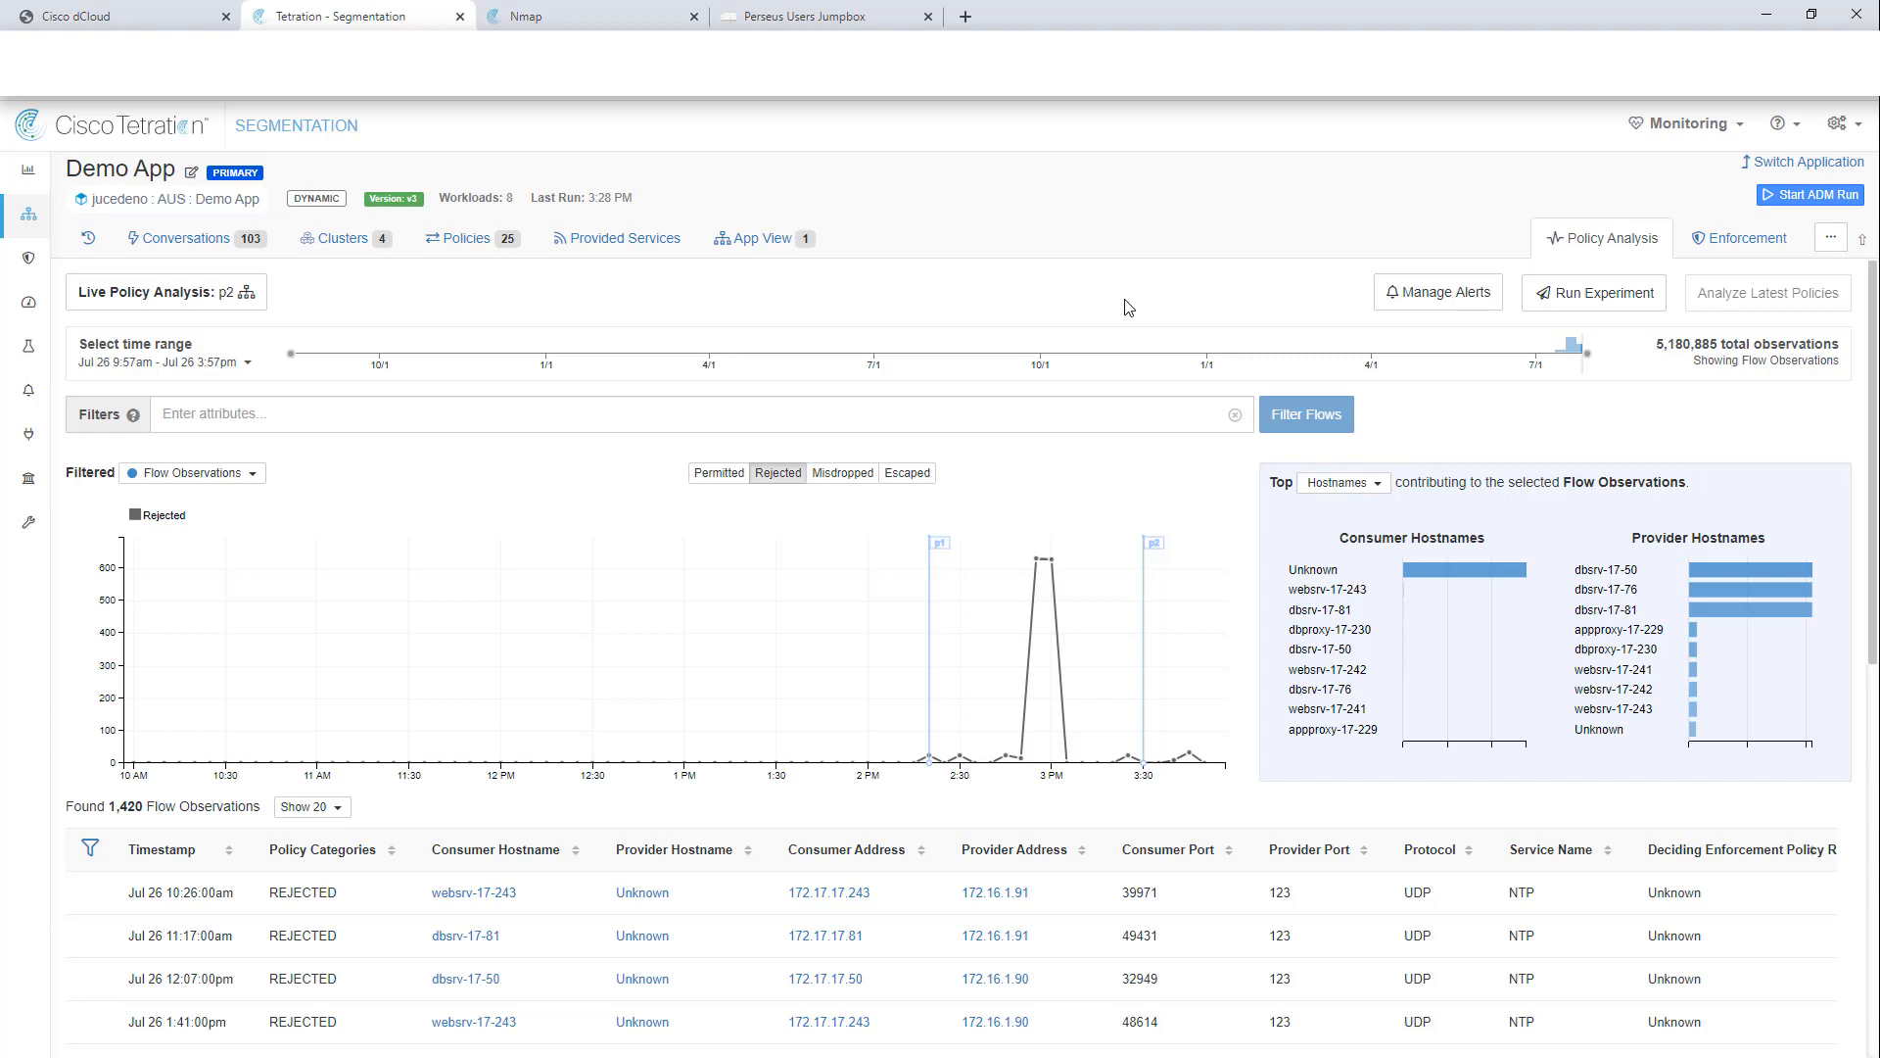
{"action": "scroll", "coordinate": [1116, 411], "scroll_direction": "down", "scroll_amount": 3}
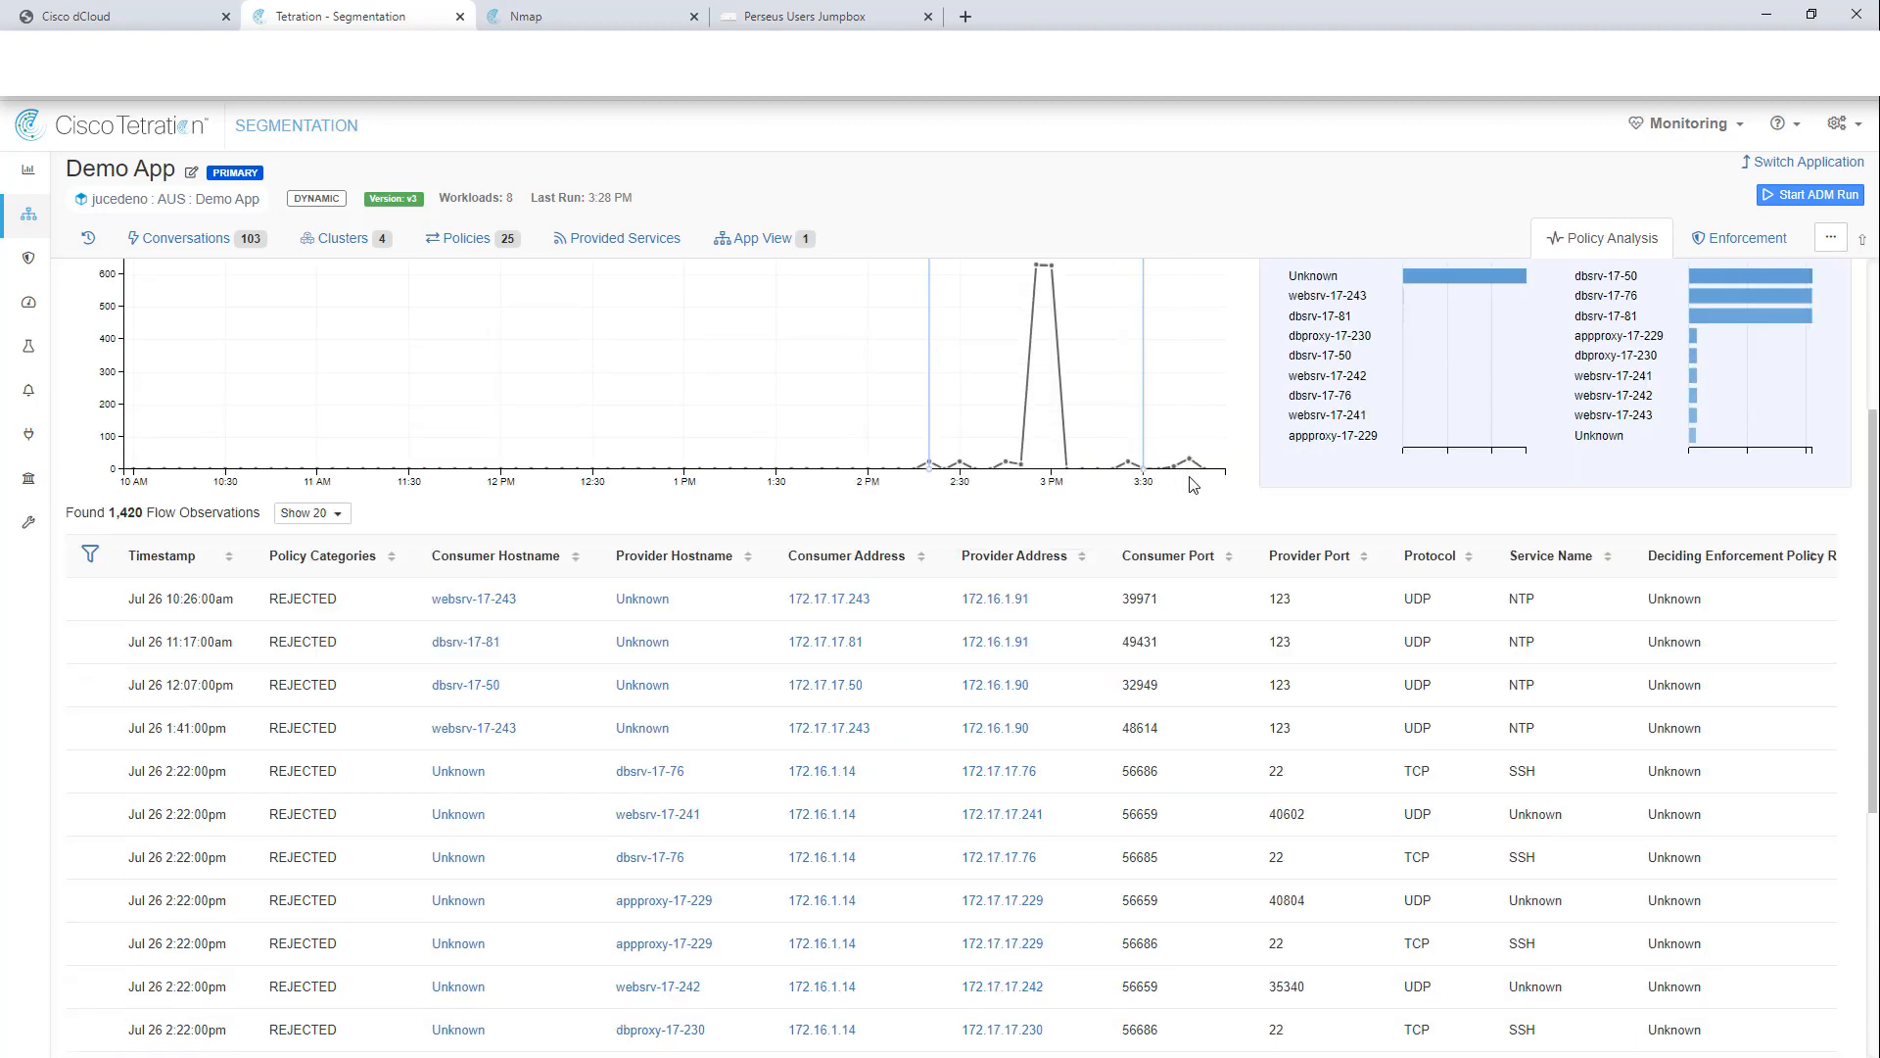
{"action": "scroll", "coordinate": [1200, 490], "scroll_direction": "down", "scroll_amount": 5}
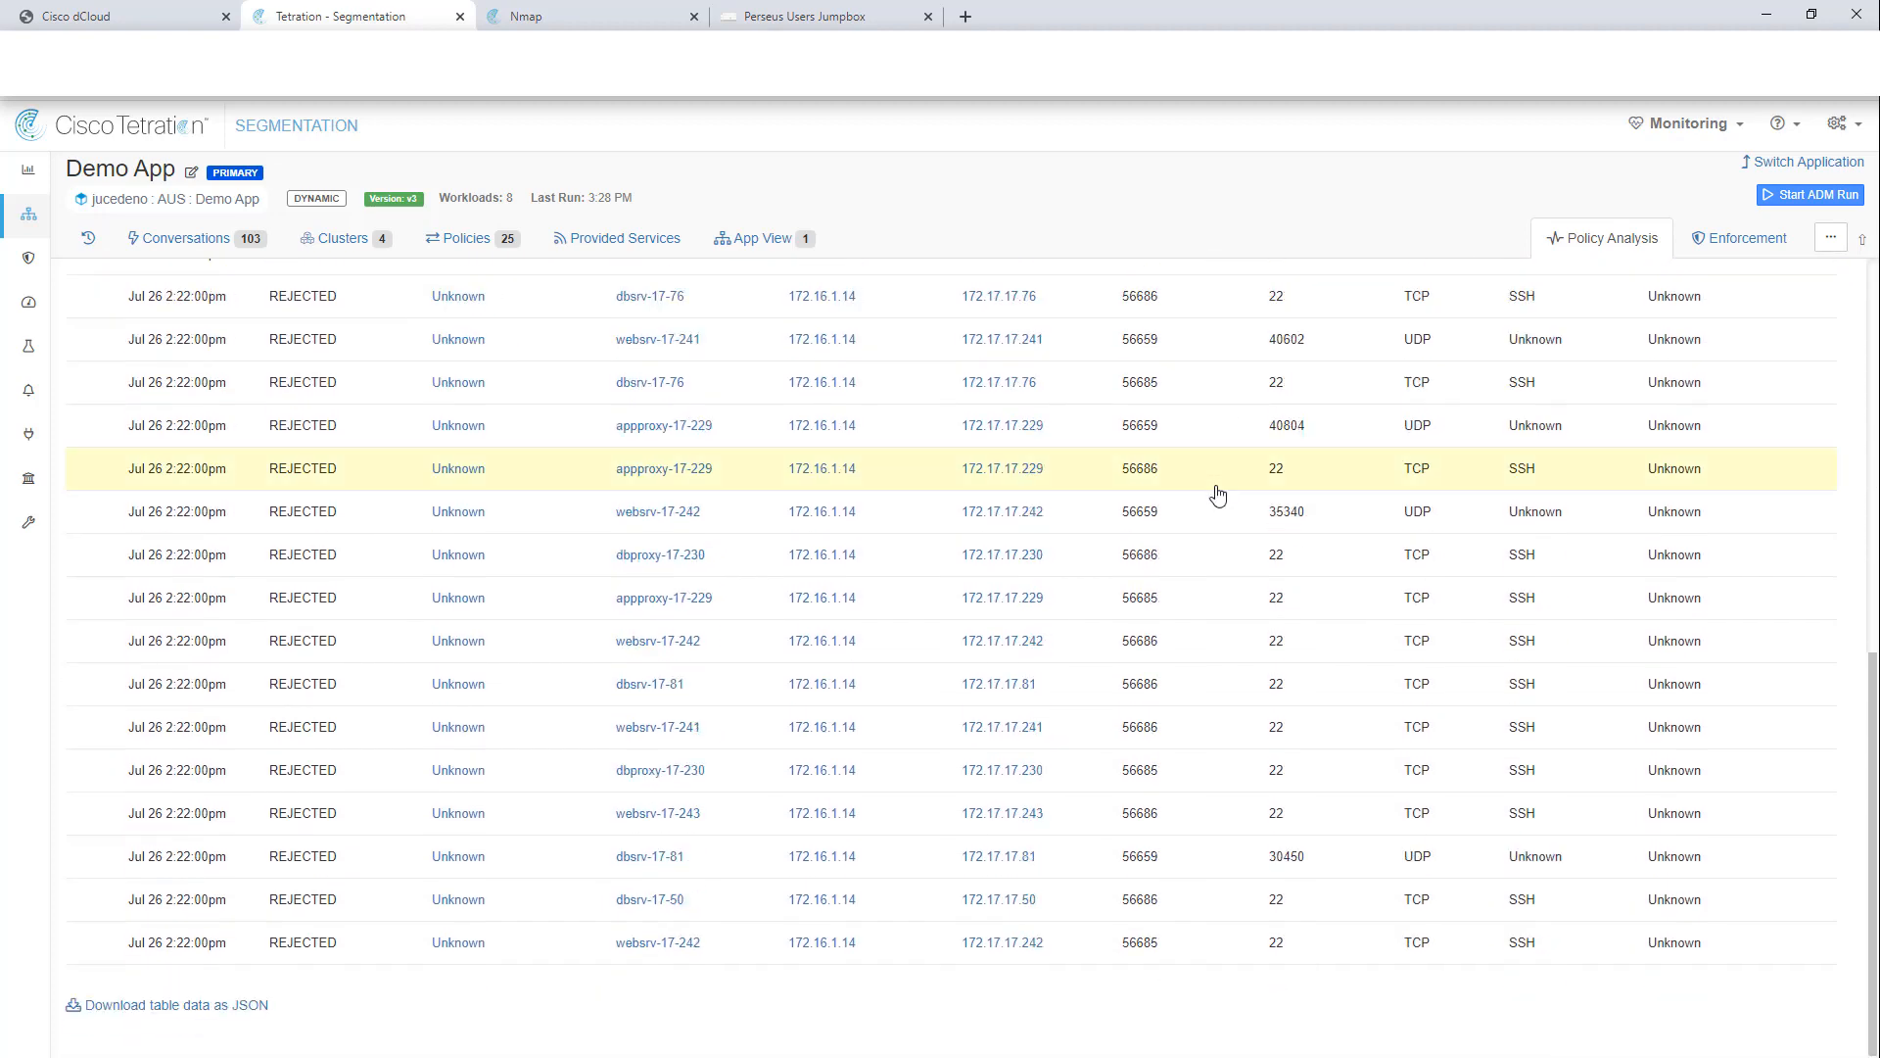
{"action": "scroll", "coordinate": [1218, 492], "scroll_direction": "up", "scroll_amount": 8}
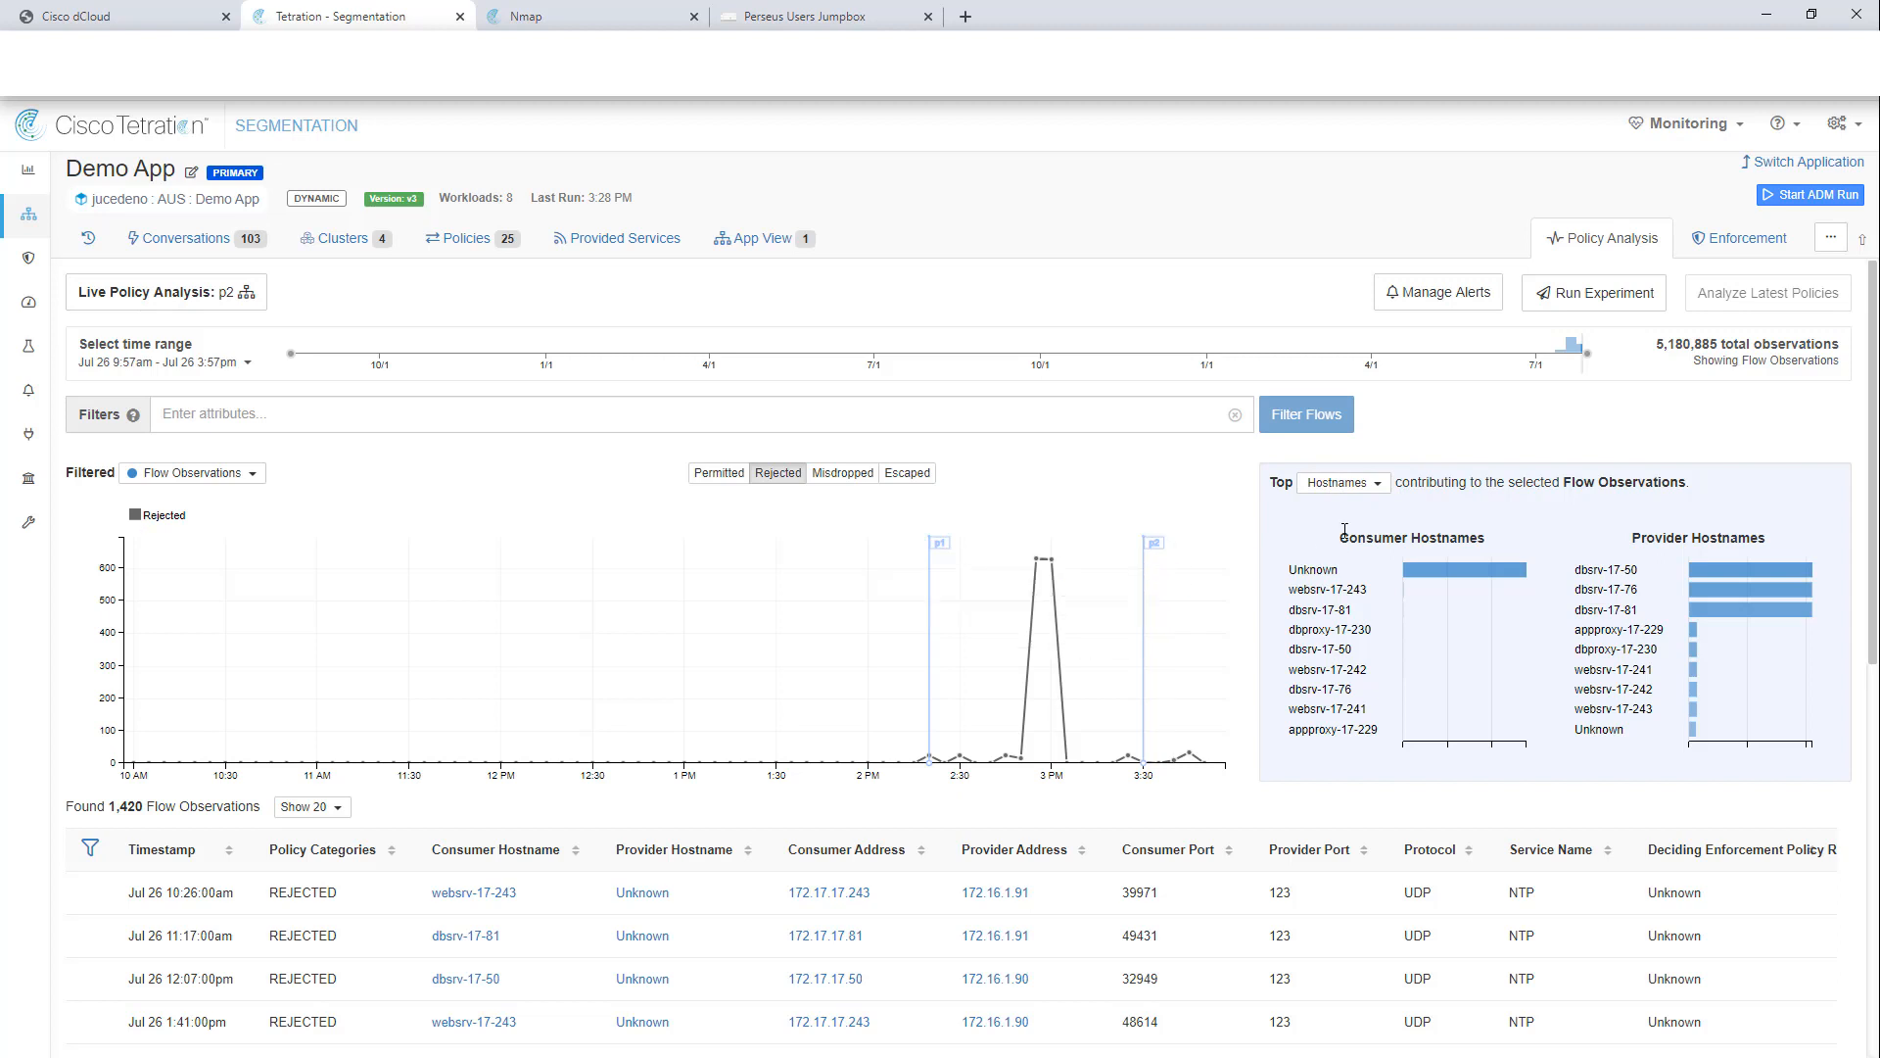
Step: Rank rejected-flow top contributors by Processes and bring up the filter options for mysqld
{"action": "left_click", "coordinate": [1366, 492]}
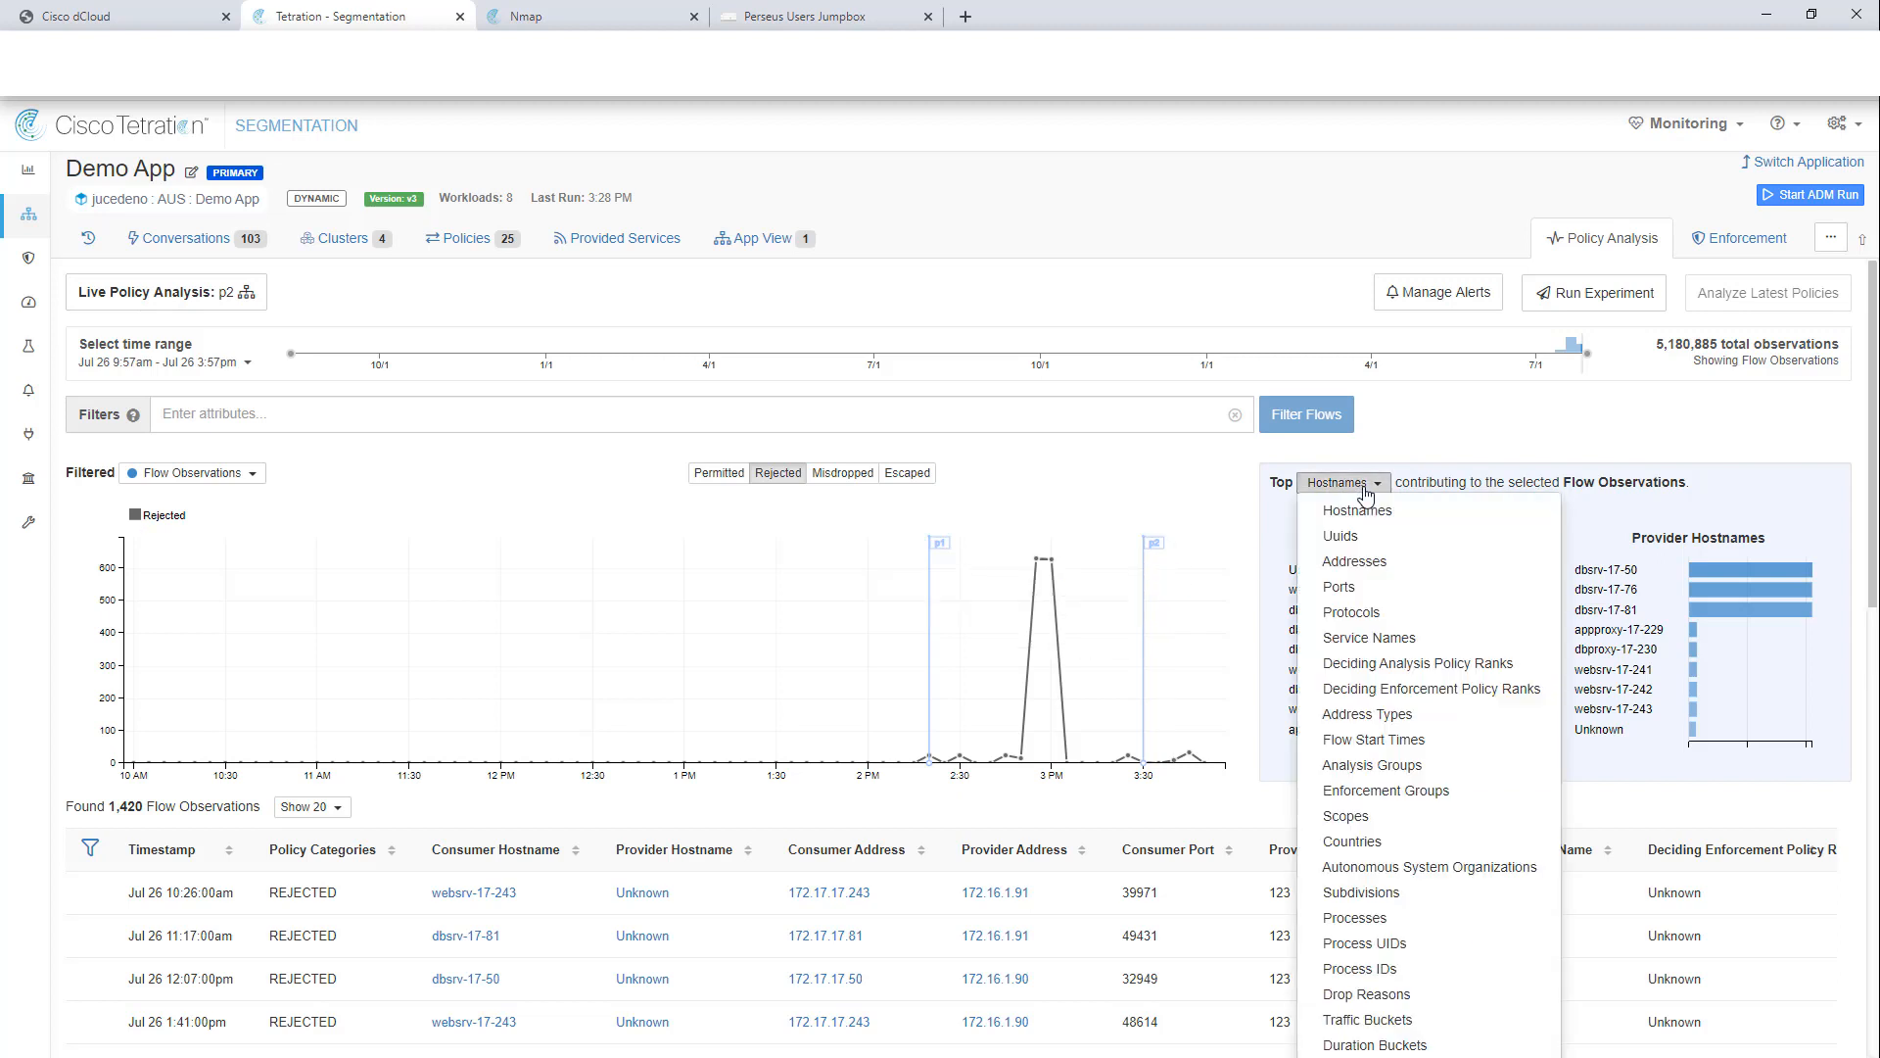
{"action": "left_click", "coordinate": [1356, 918]}
{"action": "mouse_move", "coordinate": [1586, 655]}
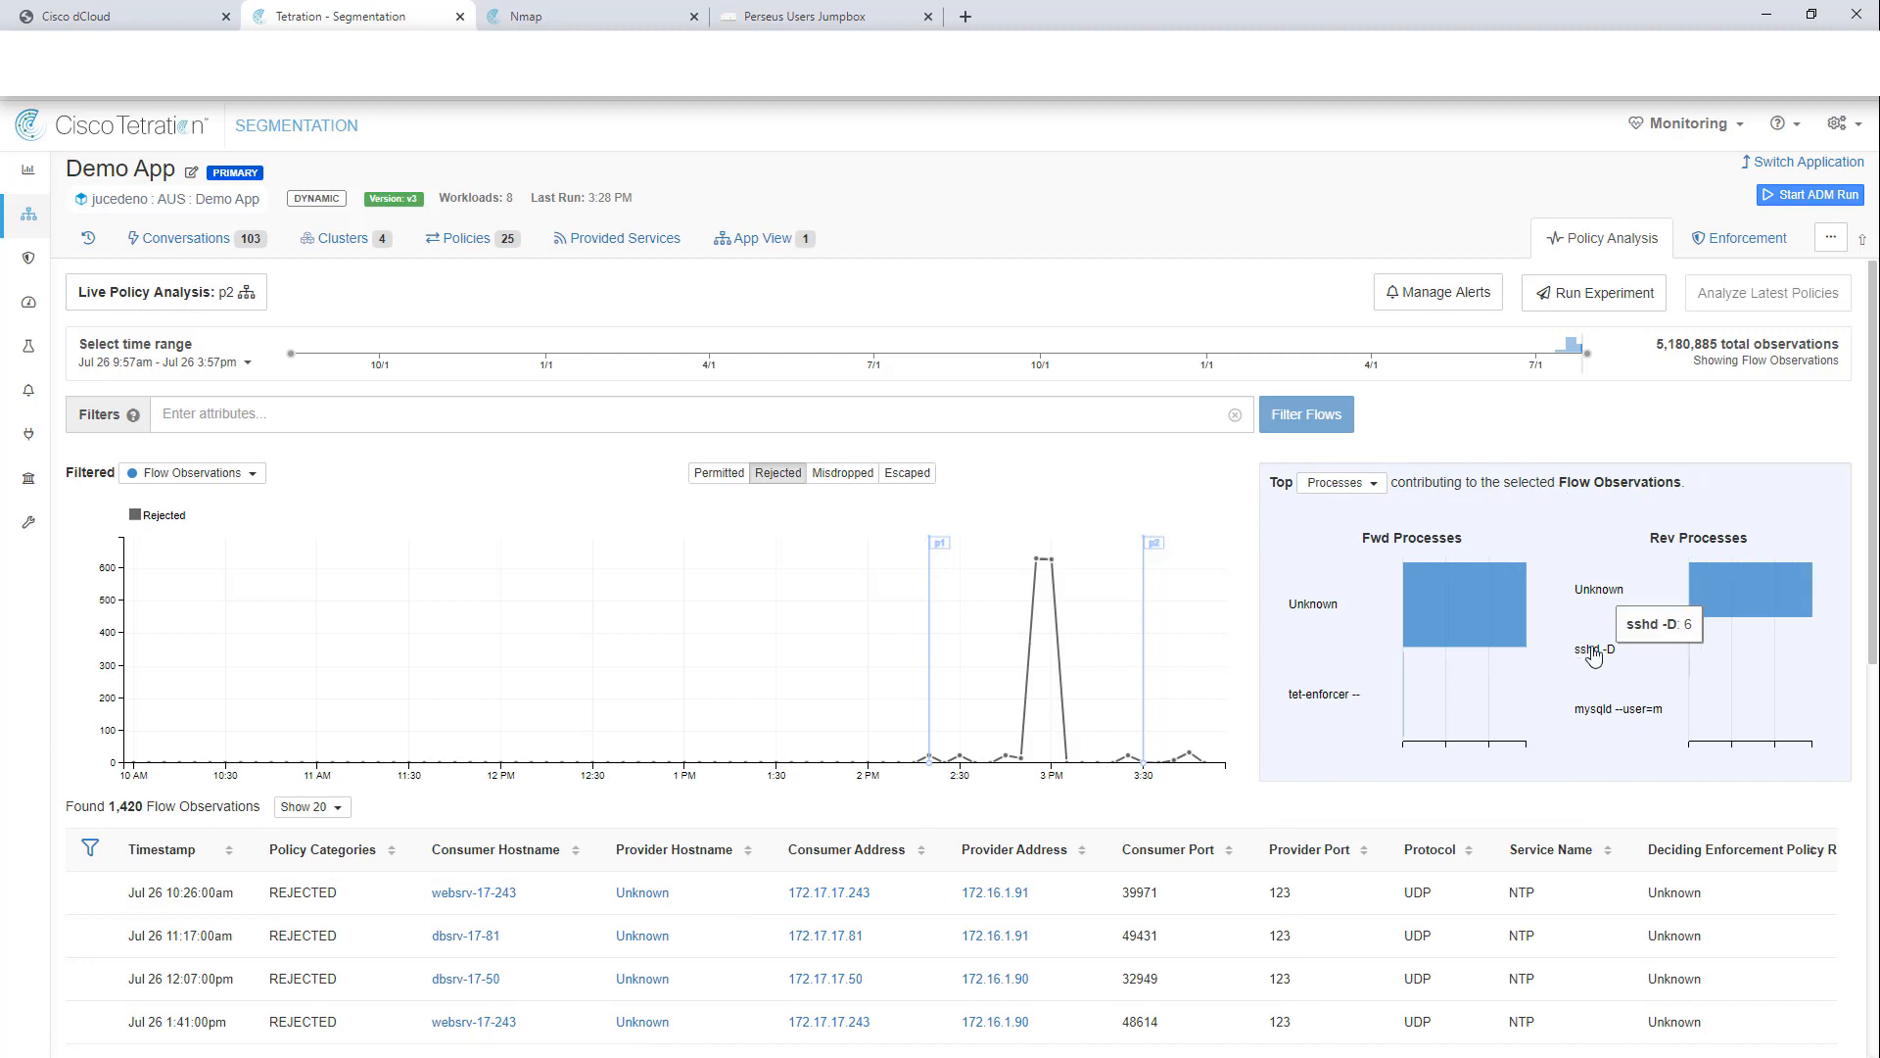
{"action": "left_click", "coordinate": [1608, 718]}
Step: Filter flows to mysqld and the 2:55 pm spike: 2 rejected MySQL flows to dbsrv-17-81 on TCP 3306
{"action": "left_click", "coordinate": [1684, 728]}
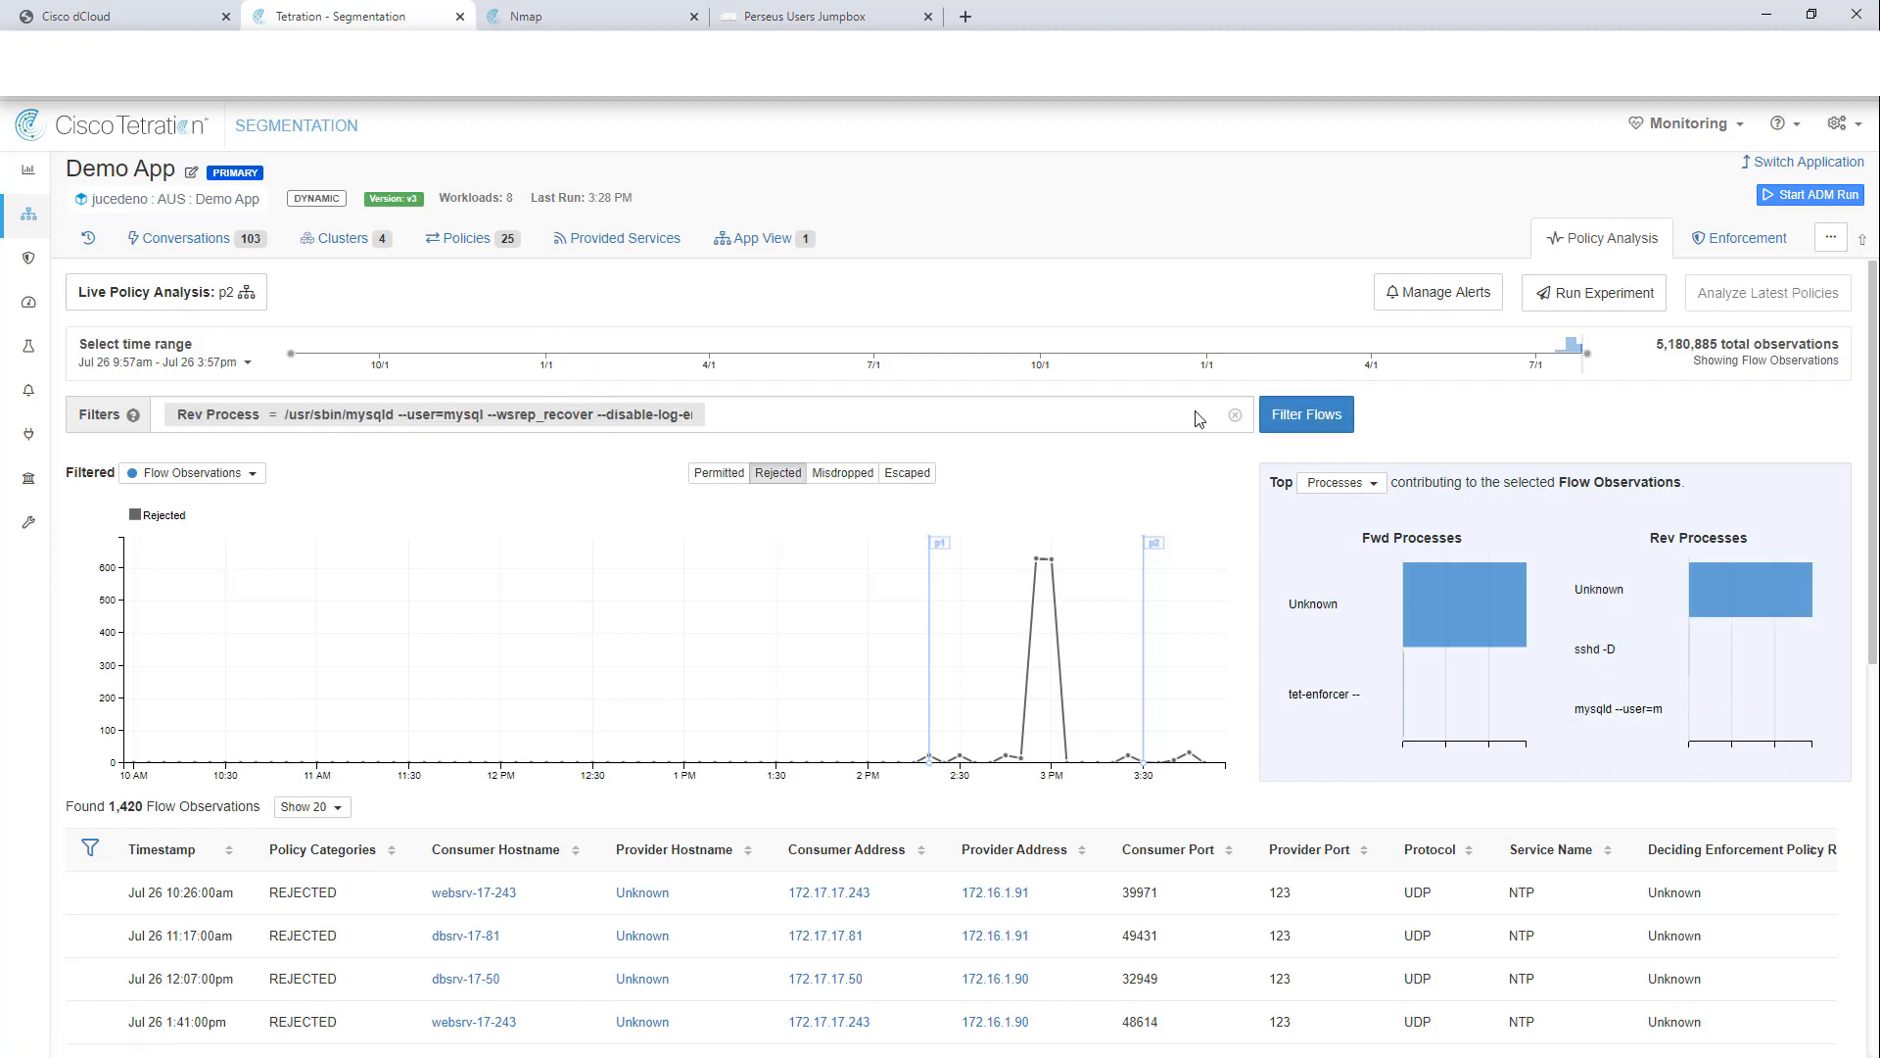
{"action": "left_click", "coordinate": [1322, 419]}
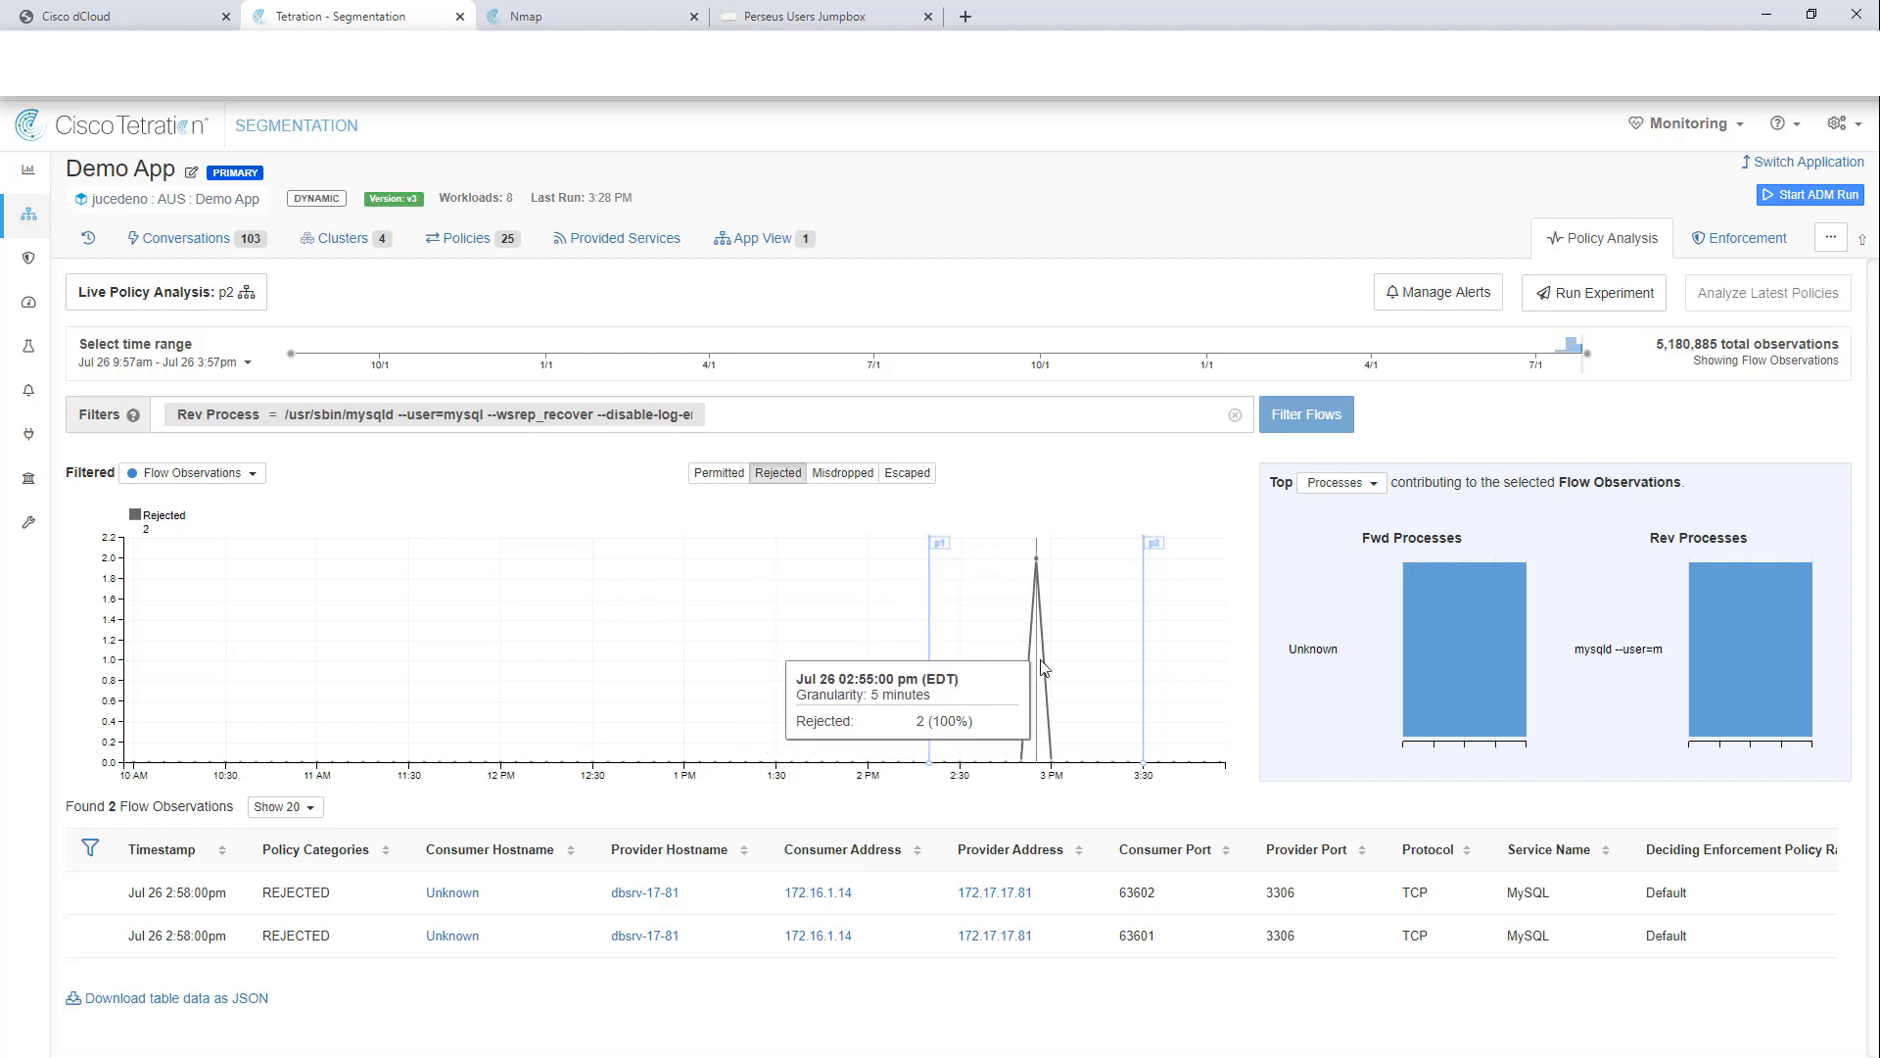
{"action": "left_click", "coordinate": [1038, 620]}
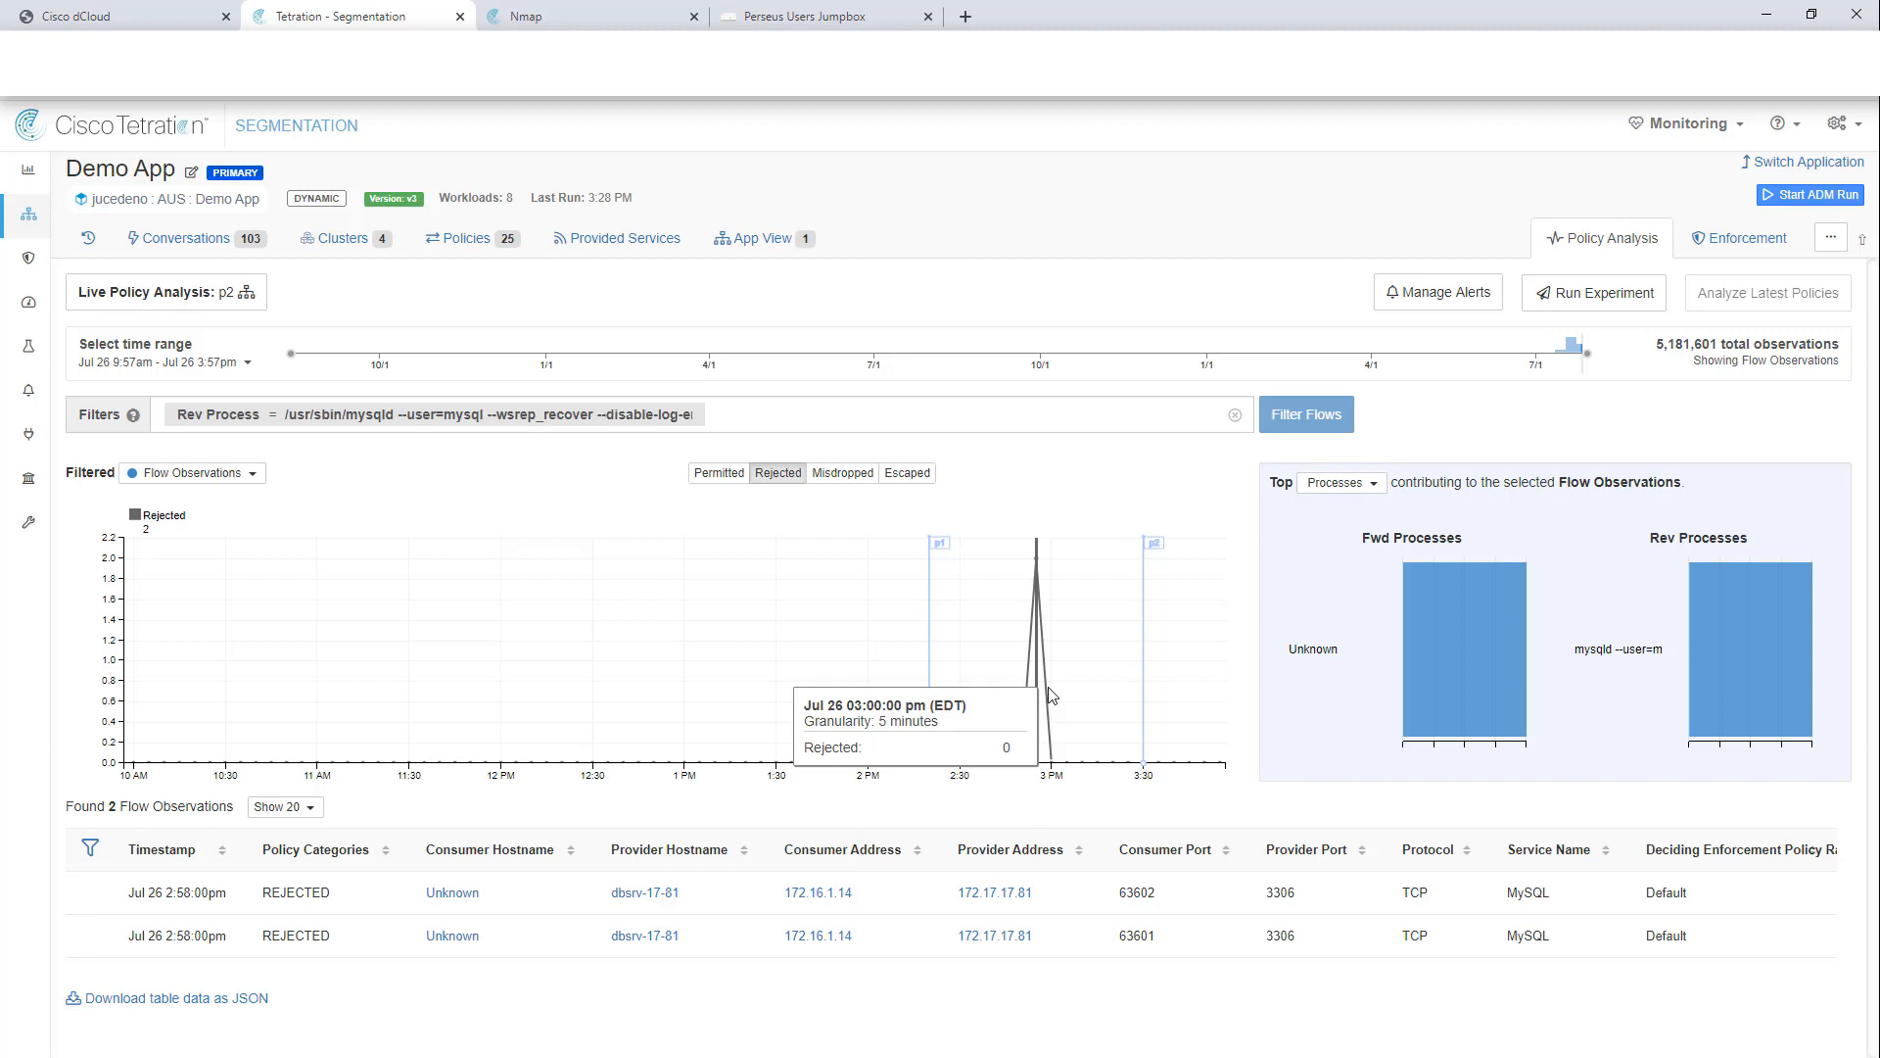
Step: Remove the mysqld Rev Process filter and reload all 1,420 flow observations
{"action": "left_click", "coordinate": [1234, 414]}
{"action": "left_click", "coordinate": [1310, 418]}
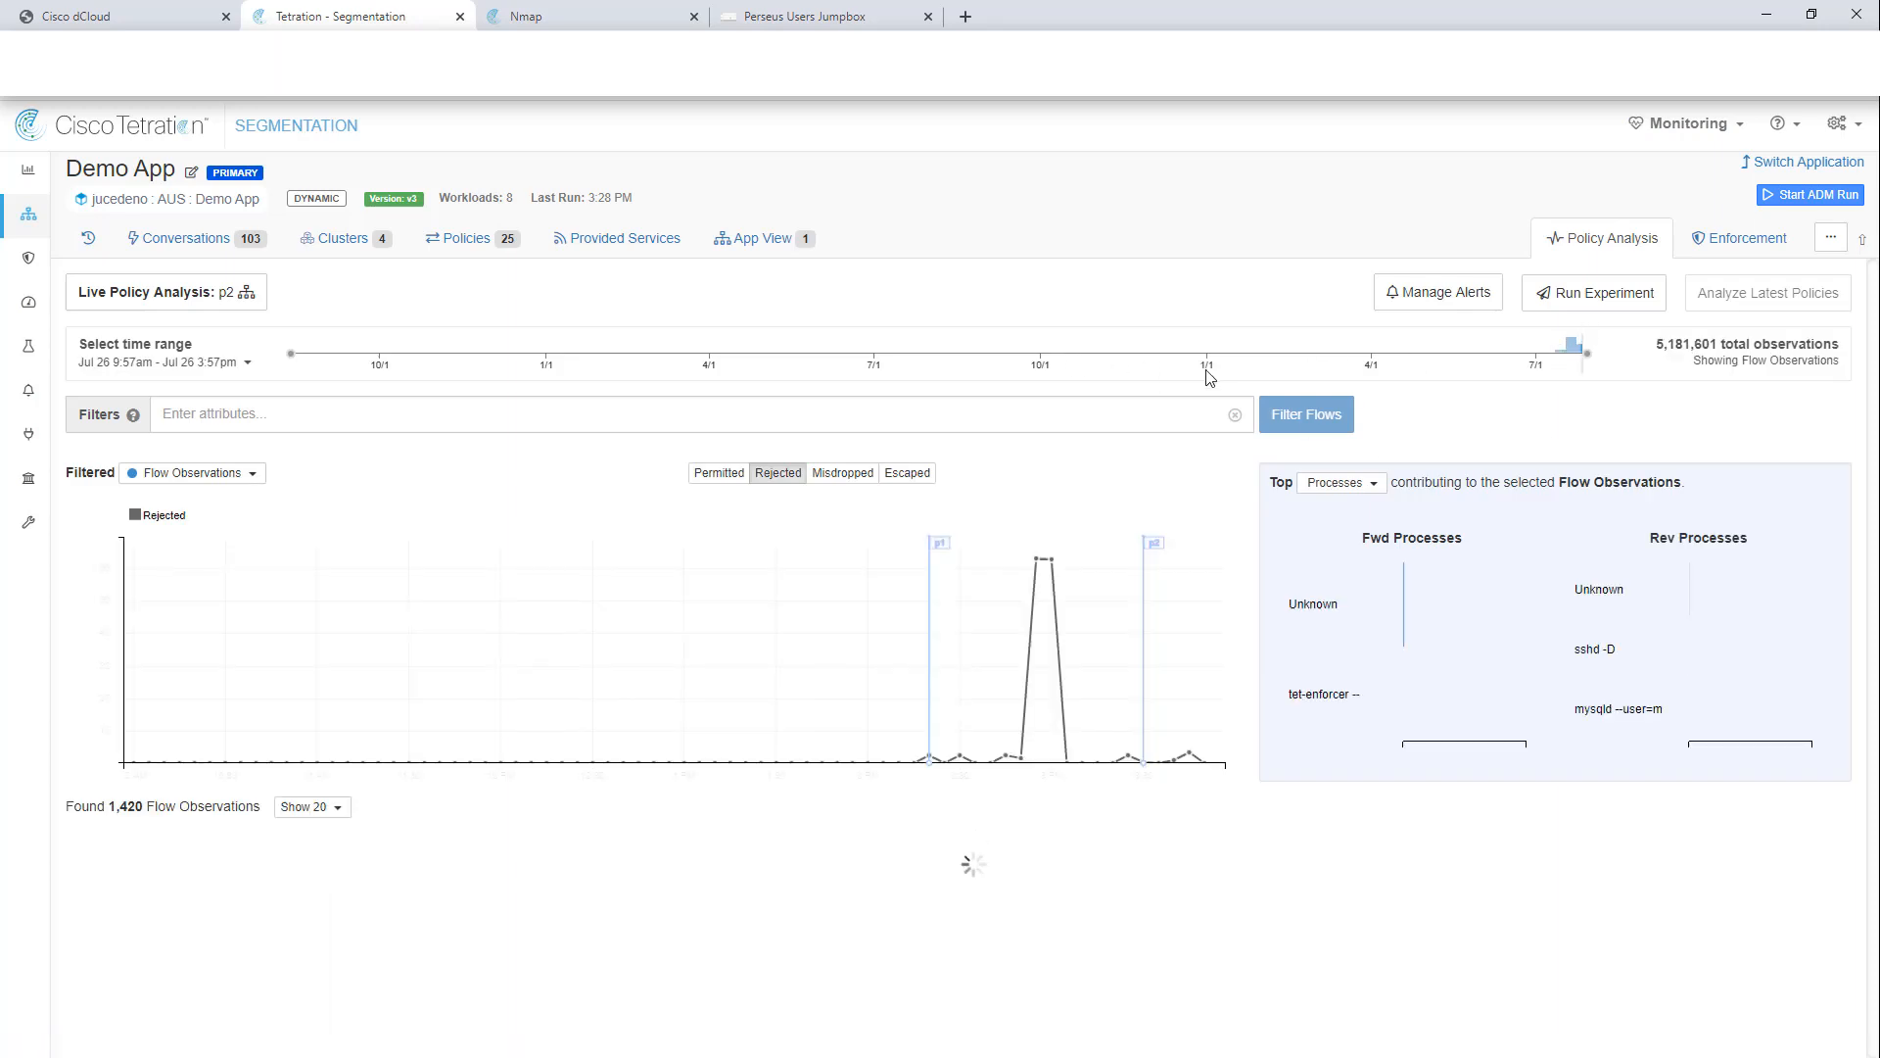
{"action": "mouse_move", "coordinate": [1586, 354]}
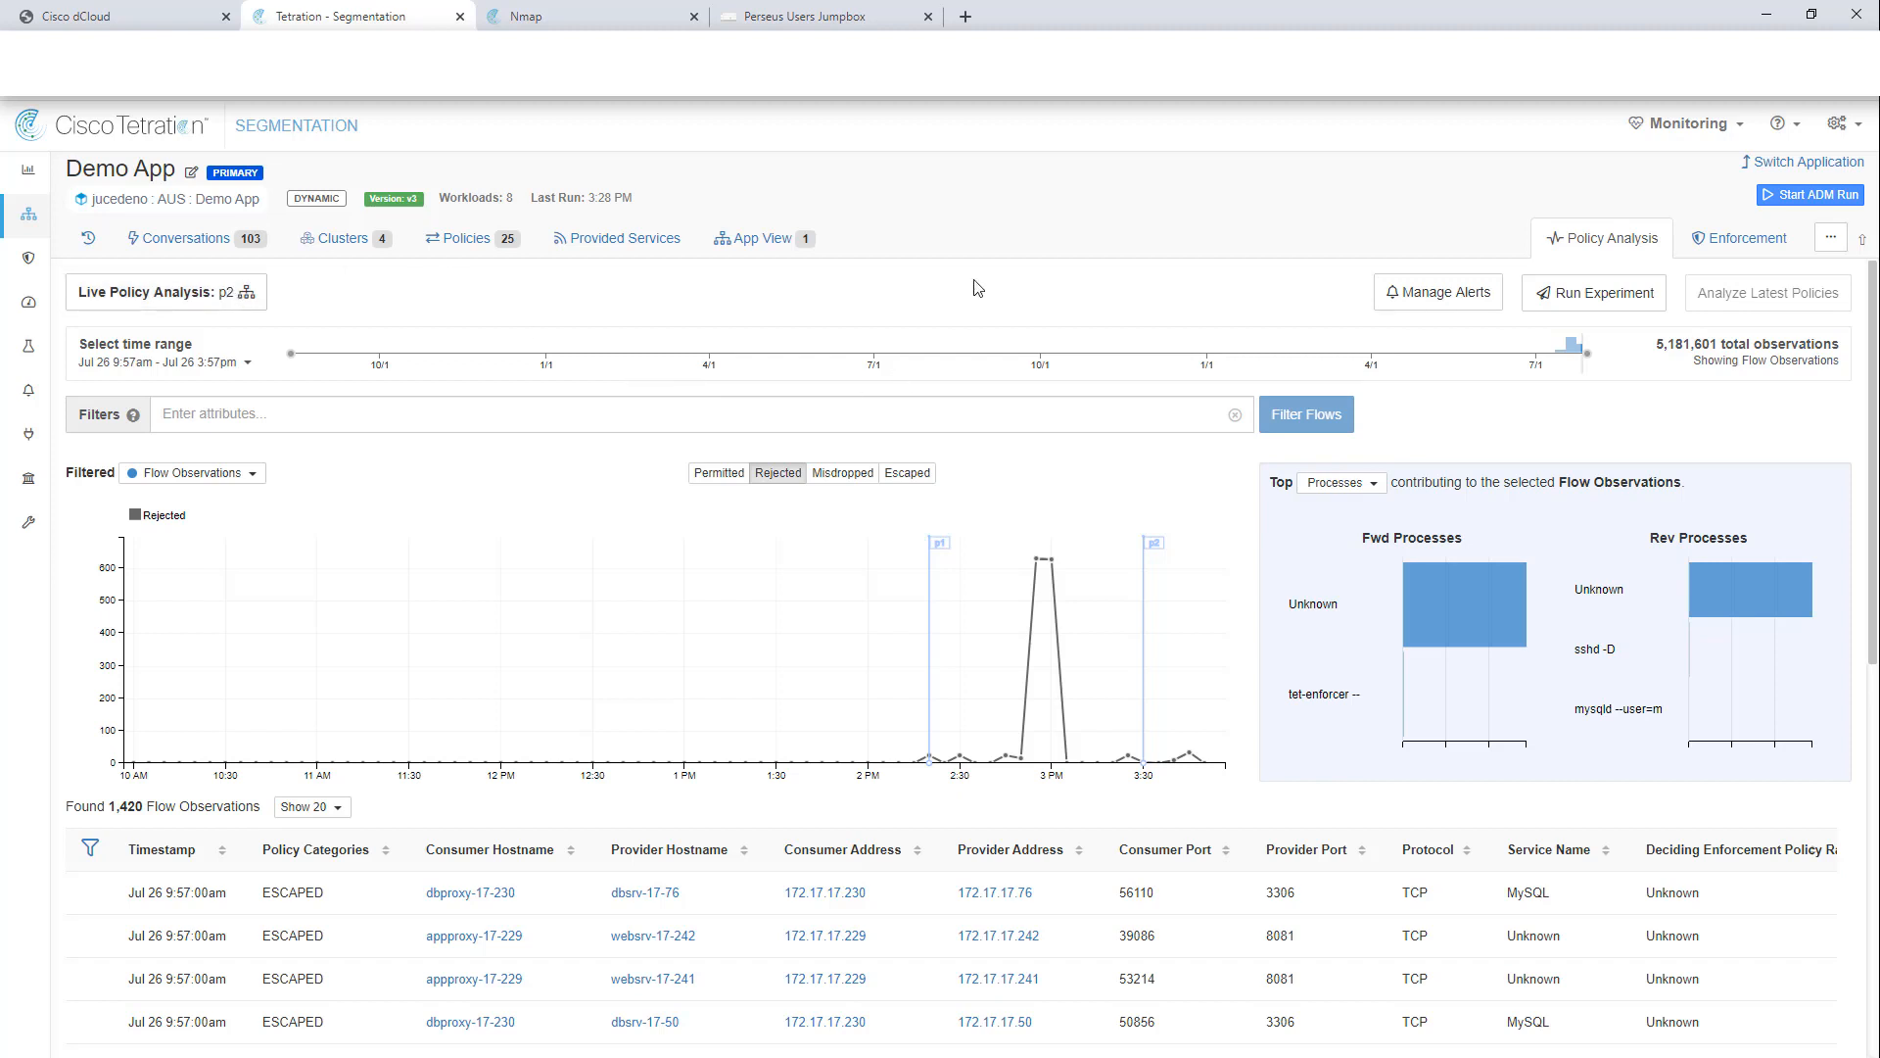
Step: Switch from Demo App to the Global InfoSec Policies workspace
{"action": "left_click", "coordinate": [1775, 168]}
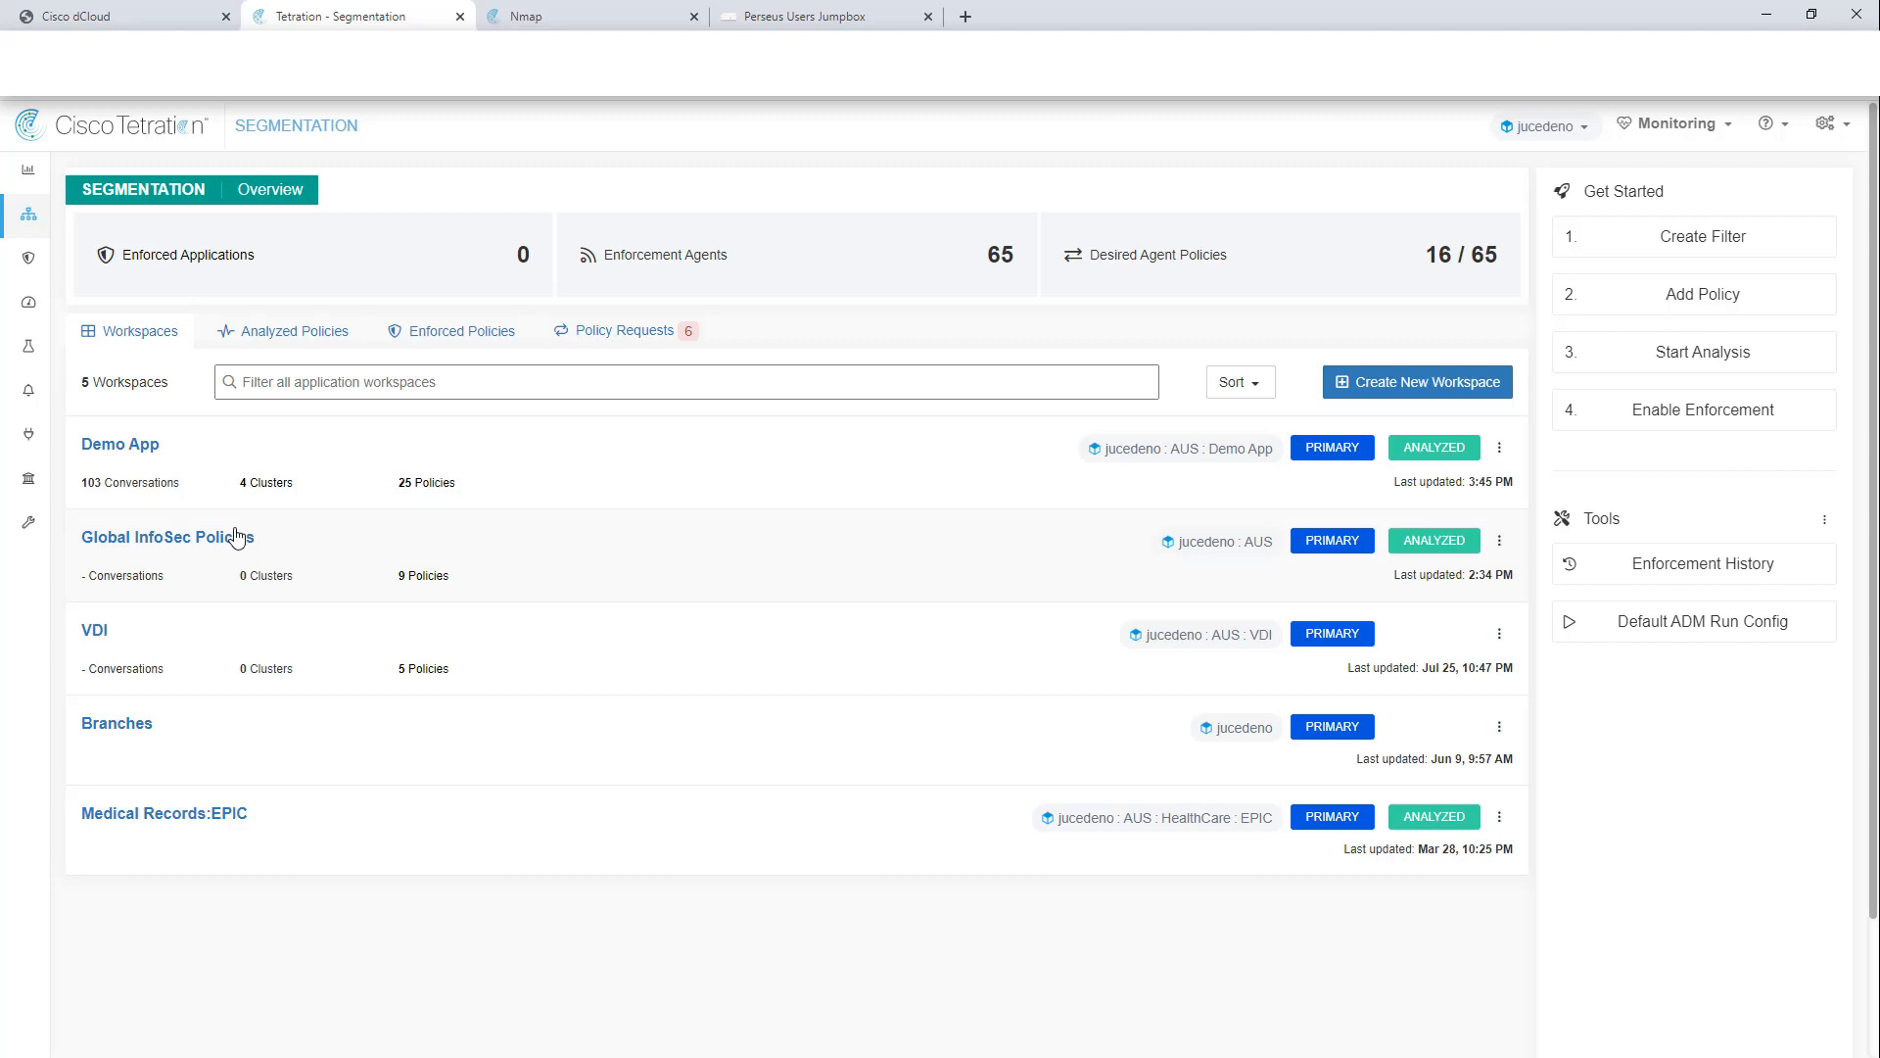
{"action": "left_click", "coordinate": [185, 540]}
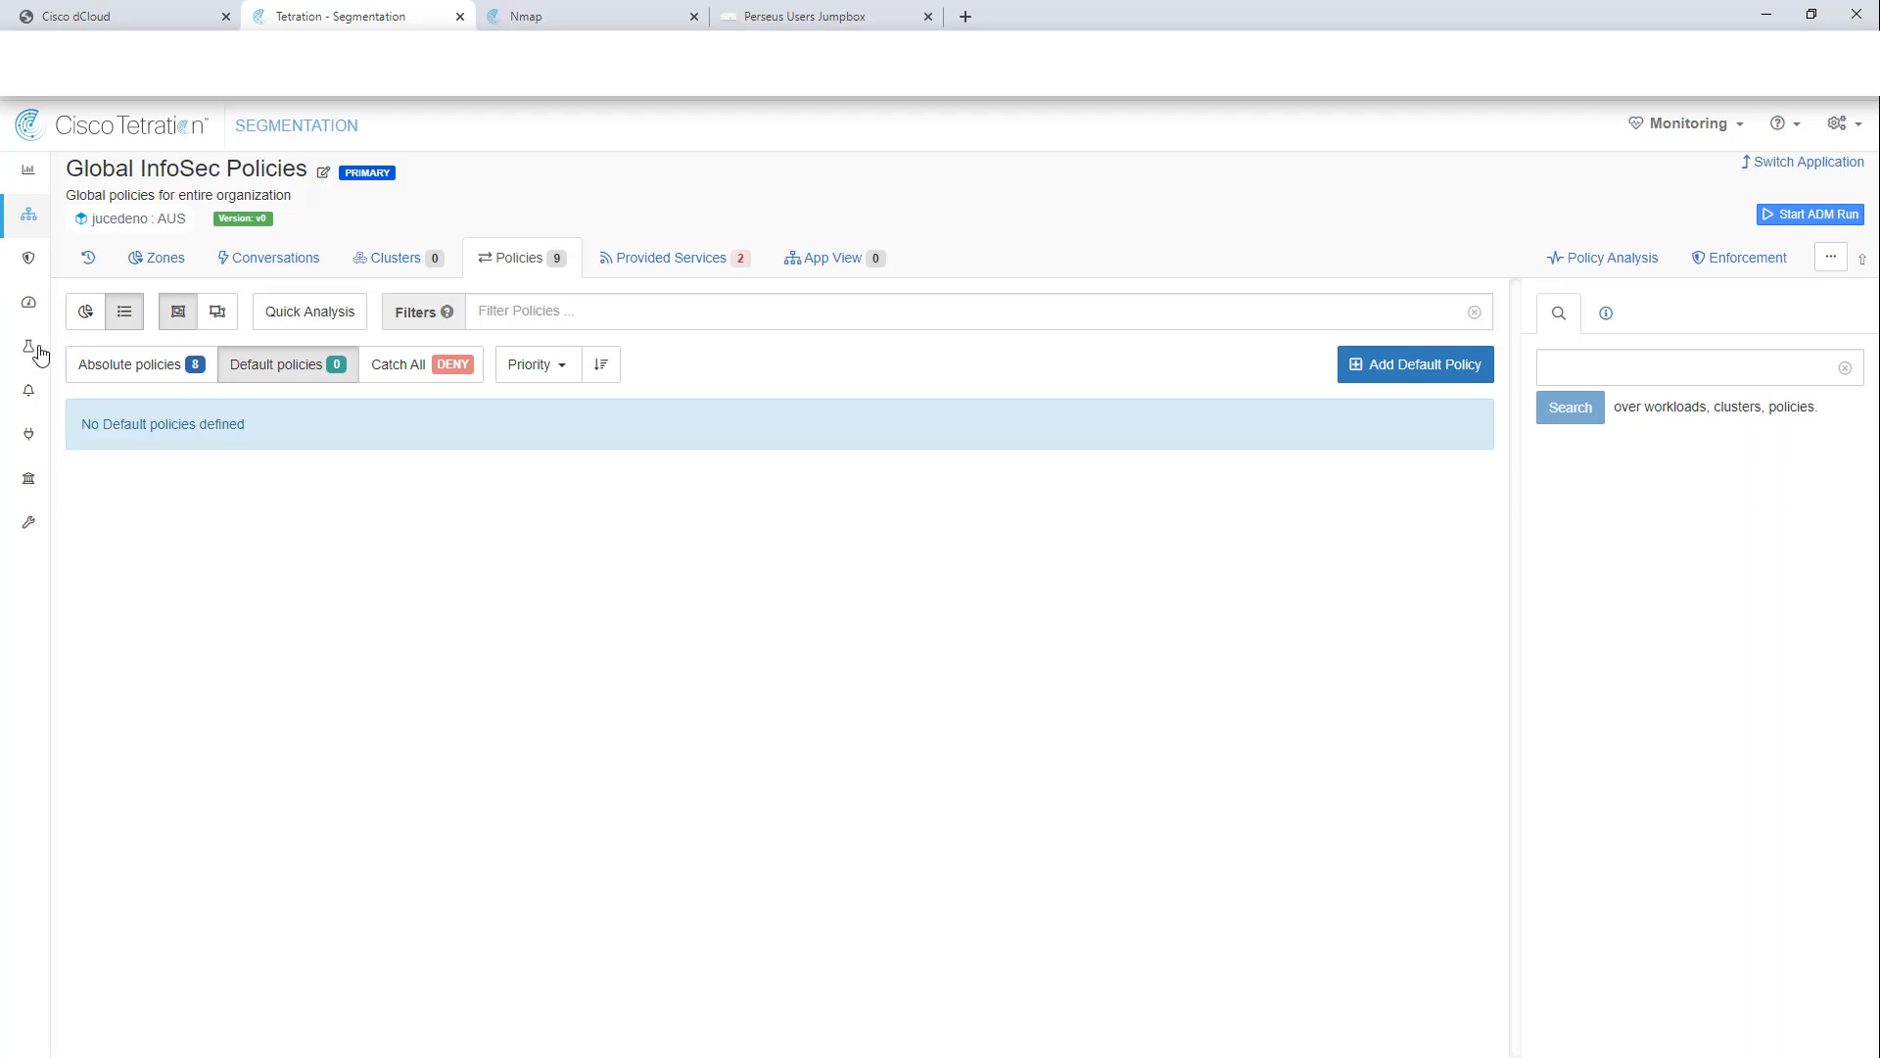
Step: List the absolute policies, then inspect the PRD filter's eight workloads and the PII filter (PII = TRUE)
{"action": "left_click", "coordinate": [117, 368]}
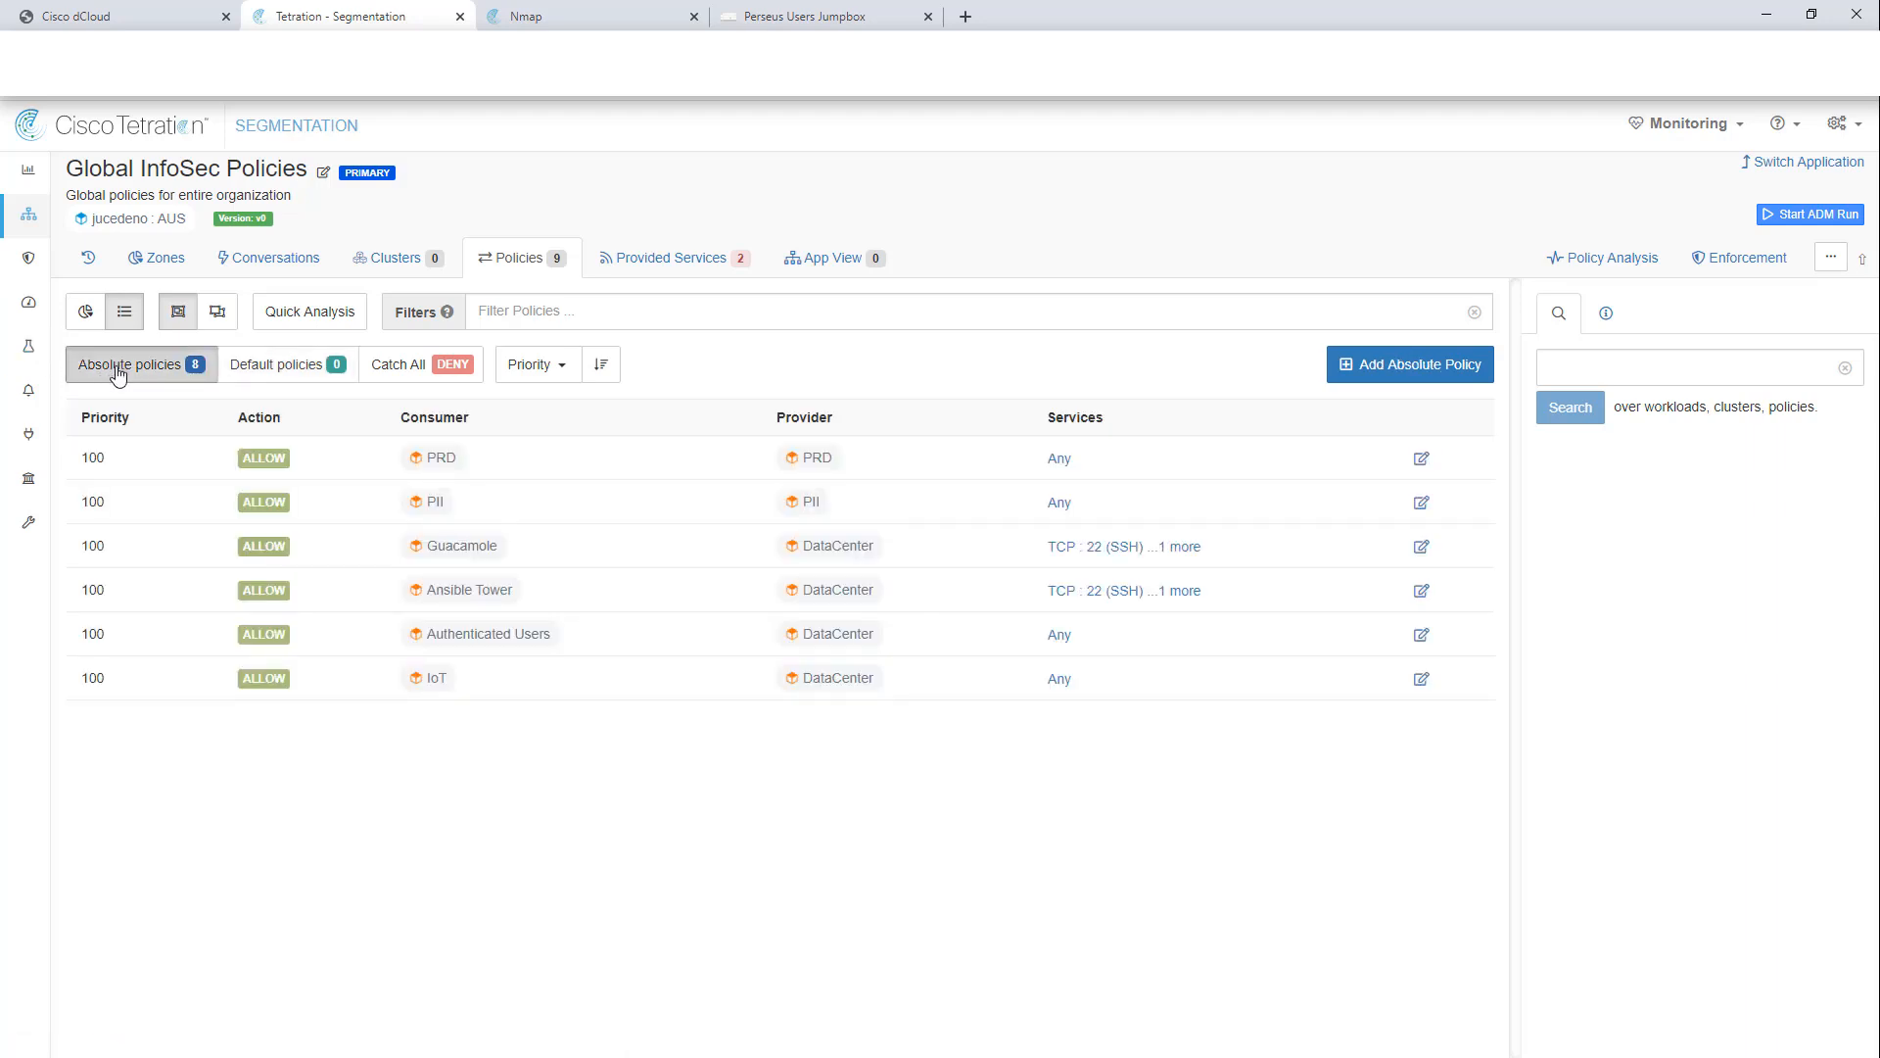
{"action": "left_click", "coordinate": [440, 458]}
{"action": "left_click", "coordinate": [1718, 661]}
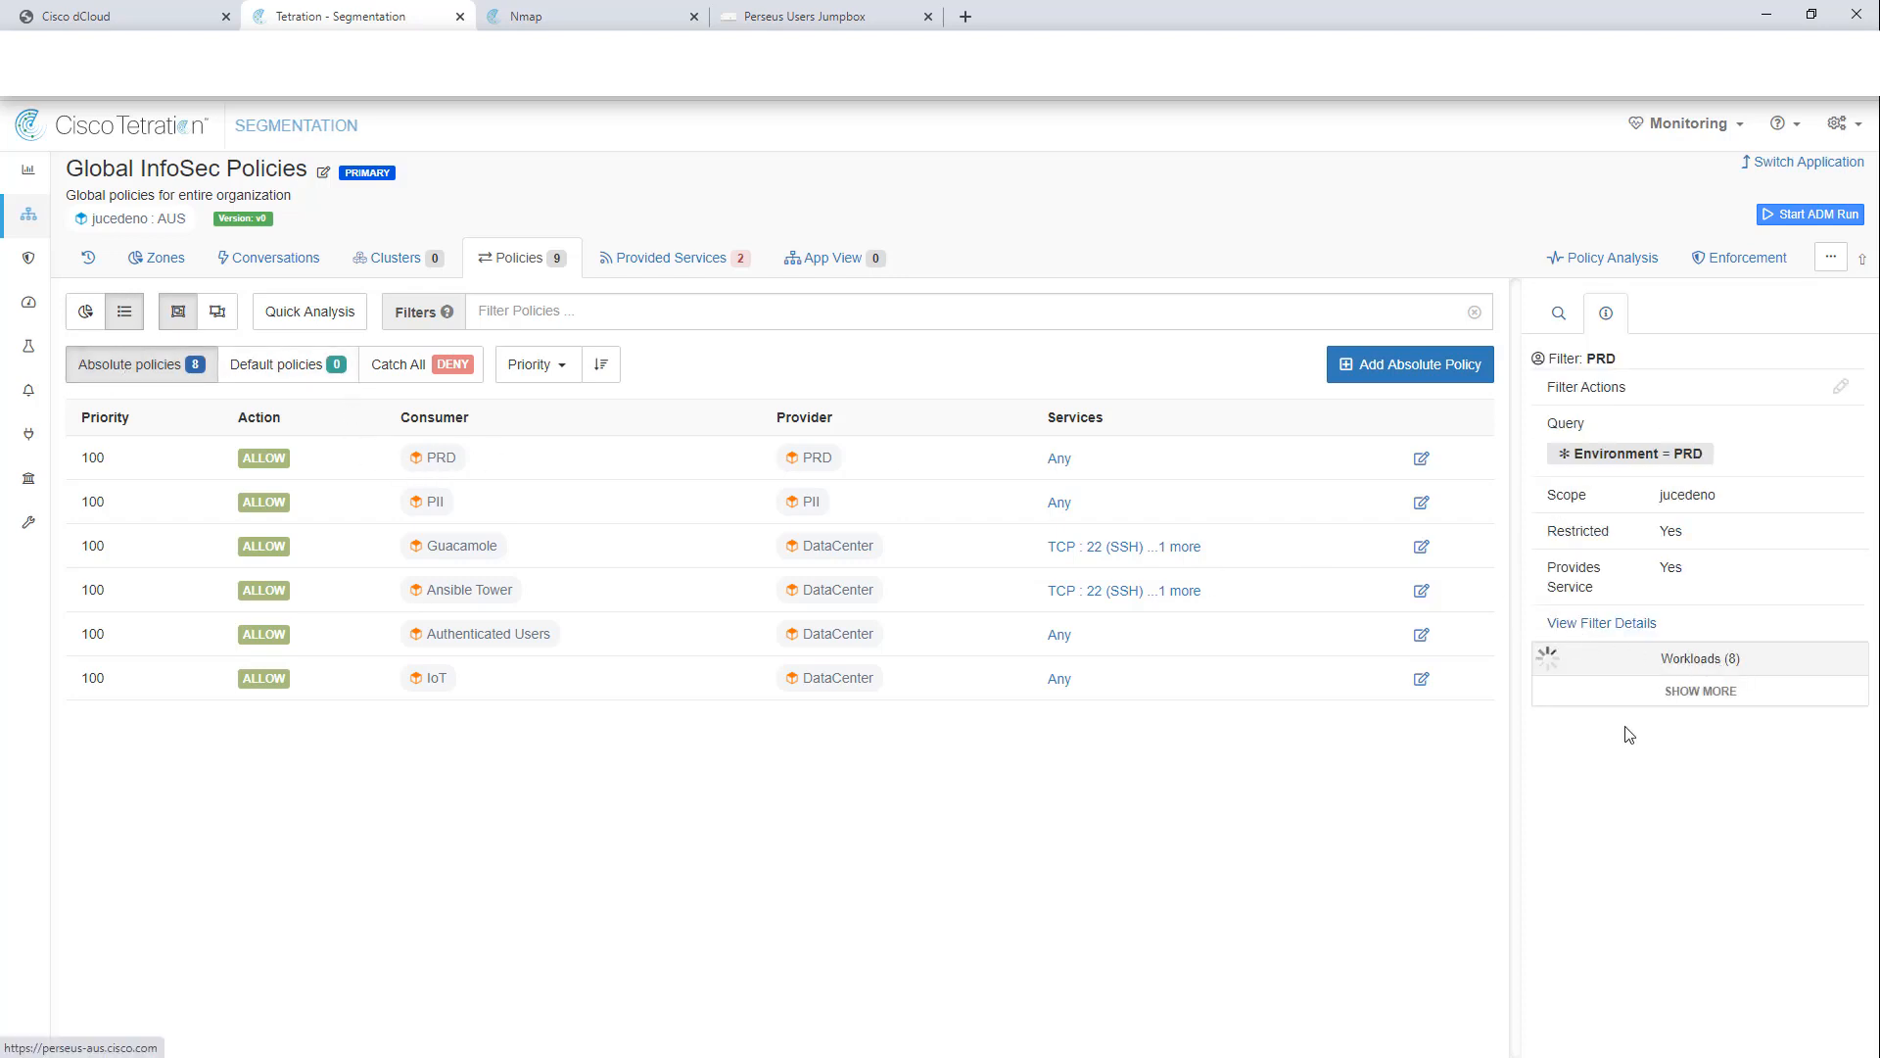
{"action": "left_click_drag", "start_coordinate": [1516, 773], "coordinate": [1435, 774]}
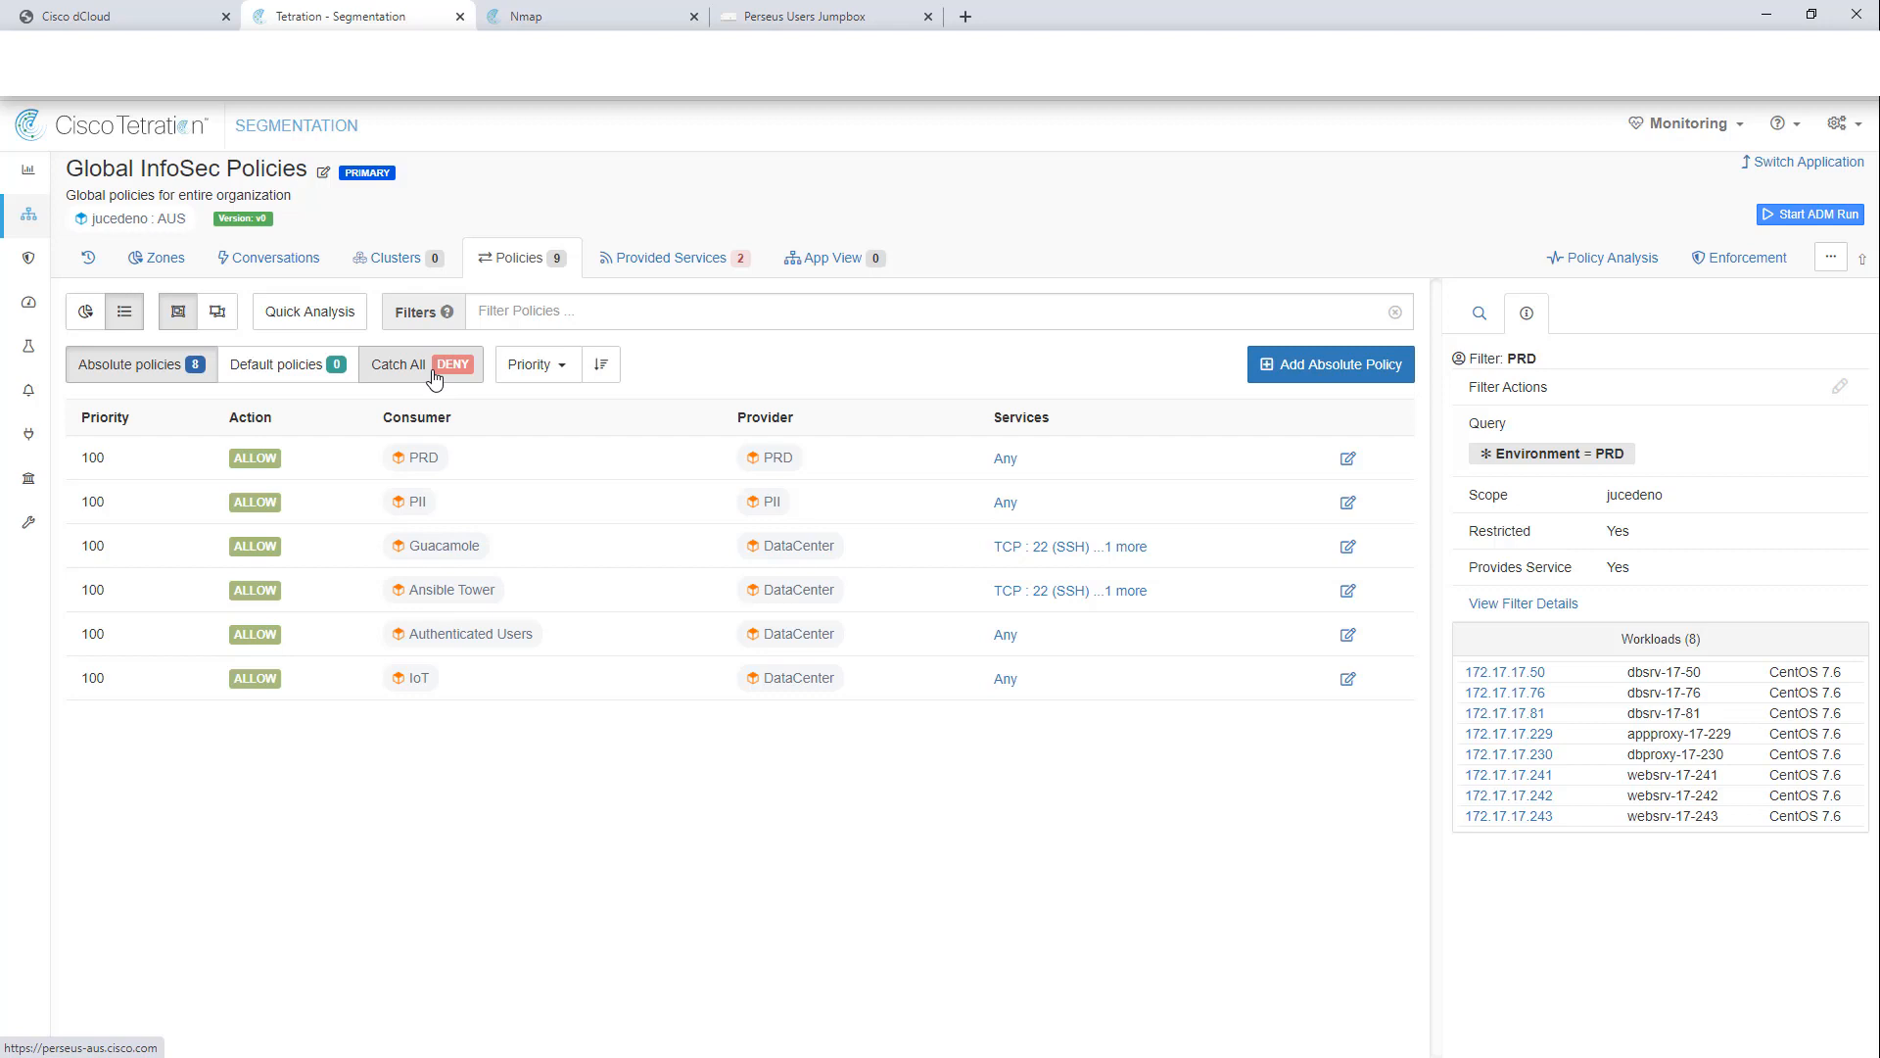
{"action": "left_click", "coordinate": [402, 503]}
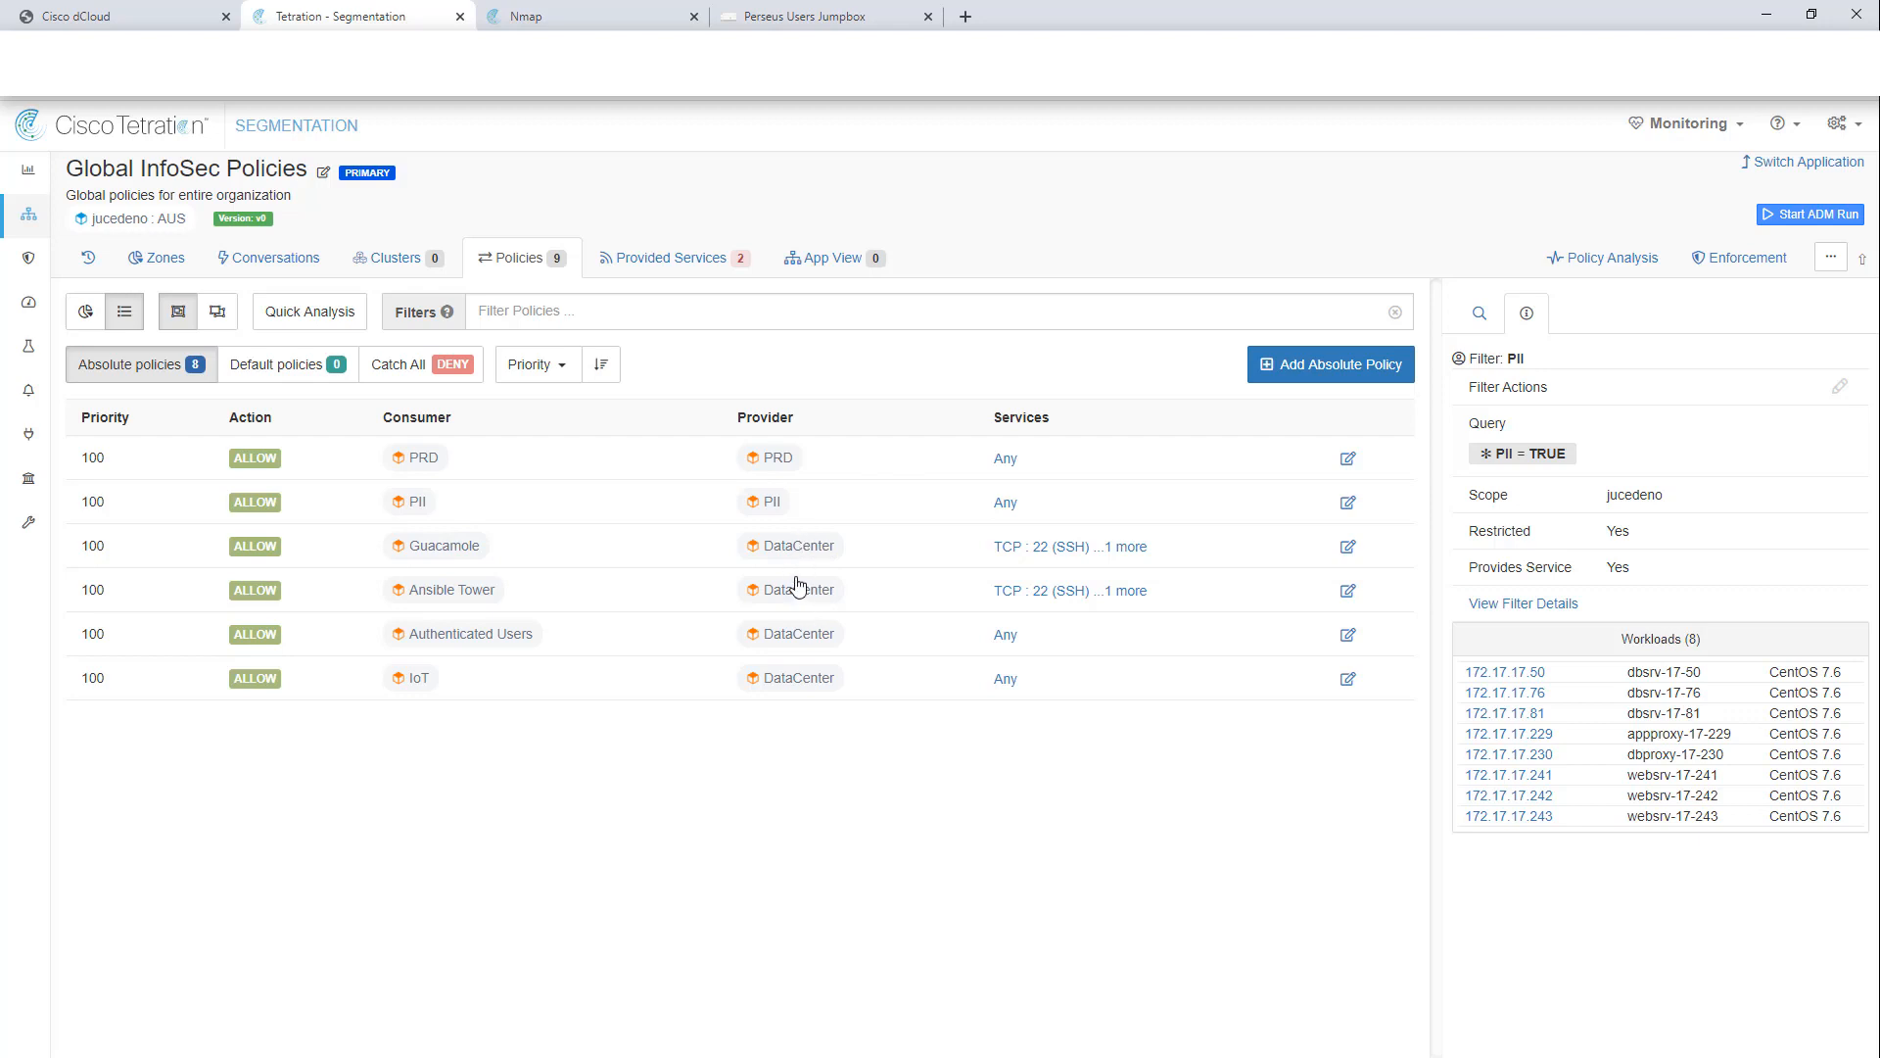
Step: Inspect the Guacamole service ports and the Authenticated Users and IoT filters, then view enforcement status
{"action": "left_click", "coordinate": [1037, 548]}
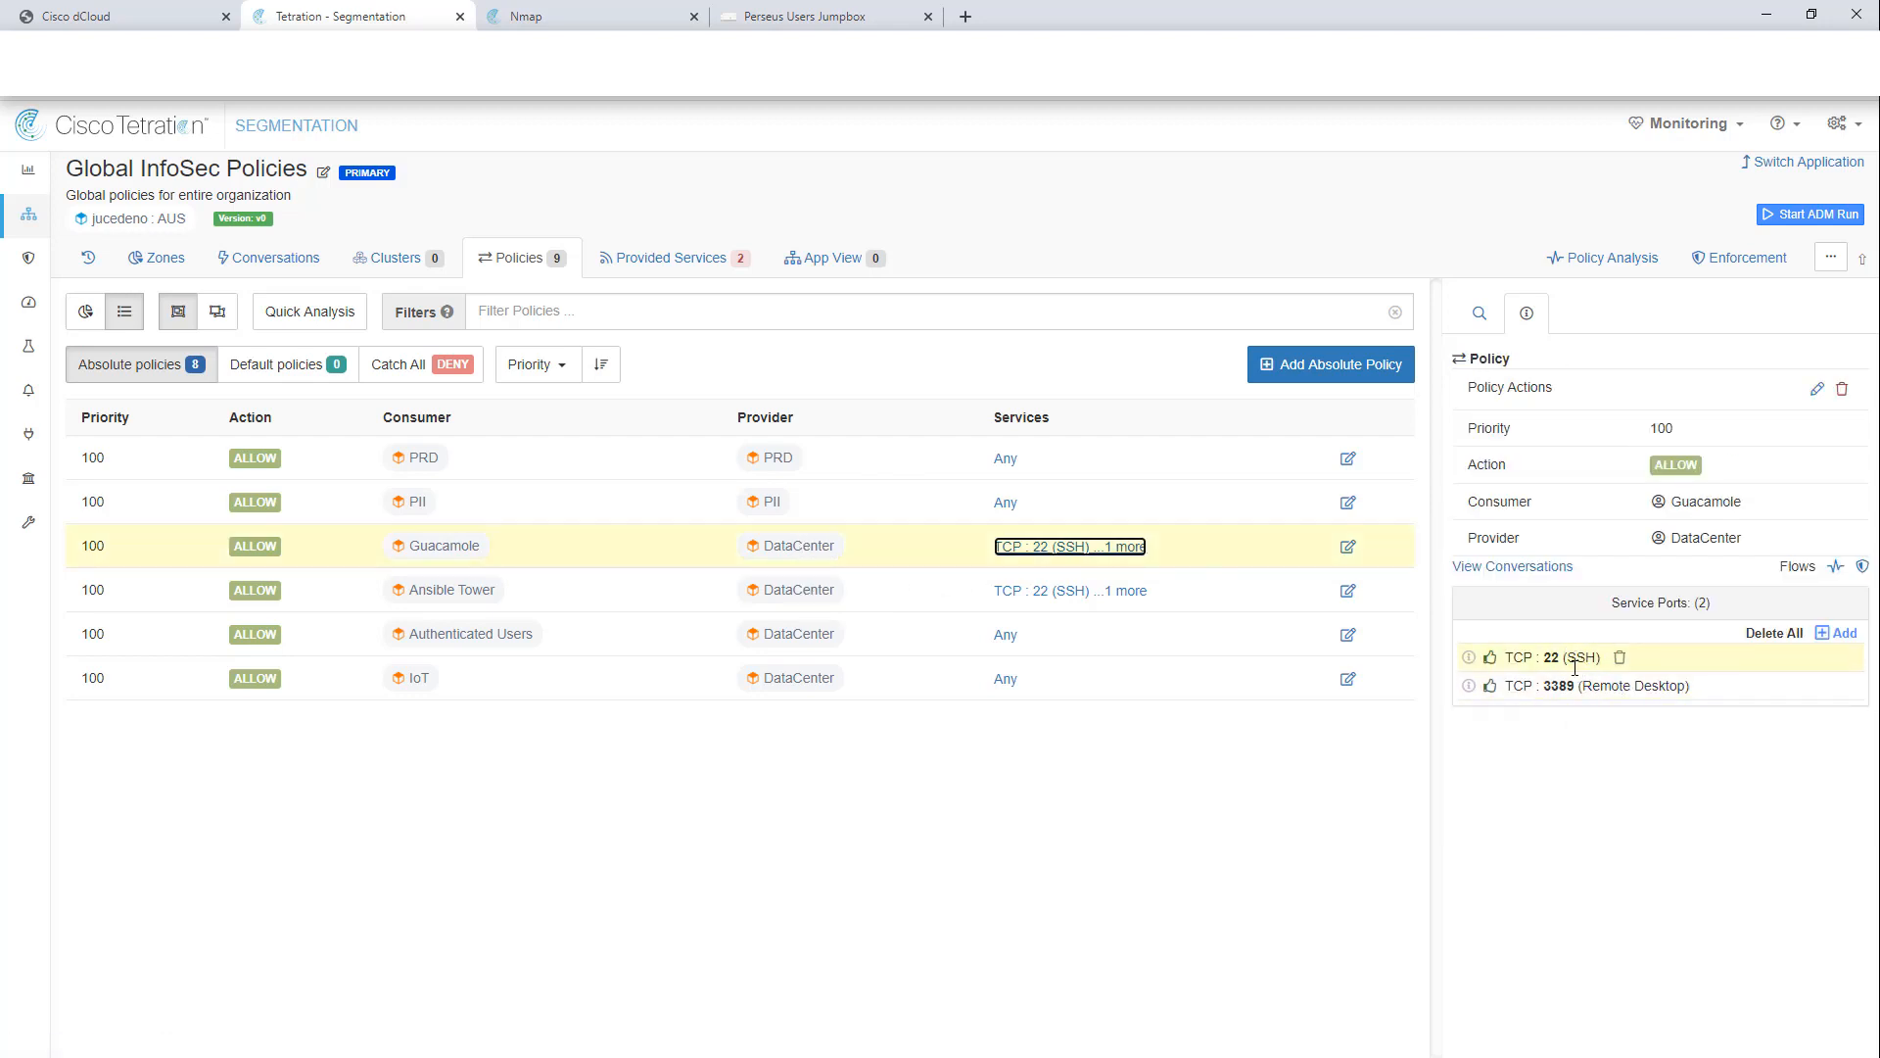
{"action": "left_click", "coordinate": [499, 646]}
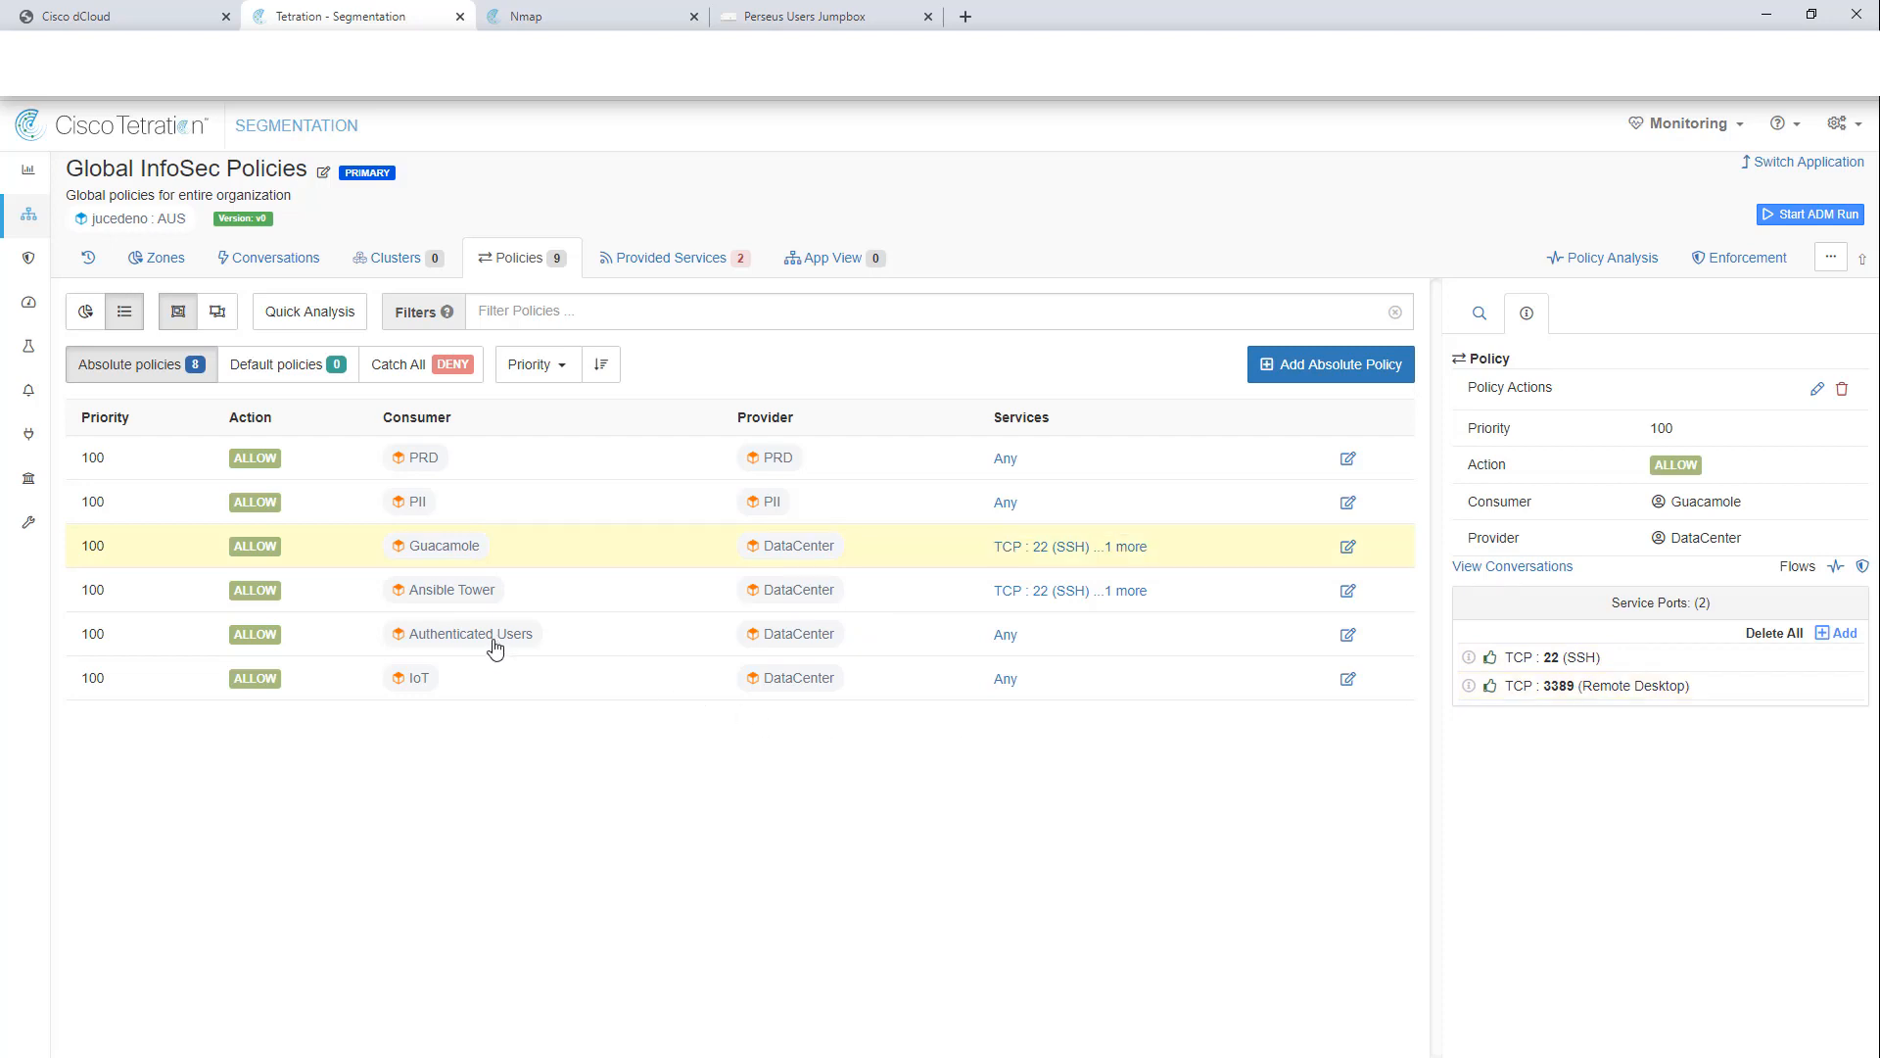
{"action": "left_click", "coordinate": [1662, 667]}
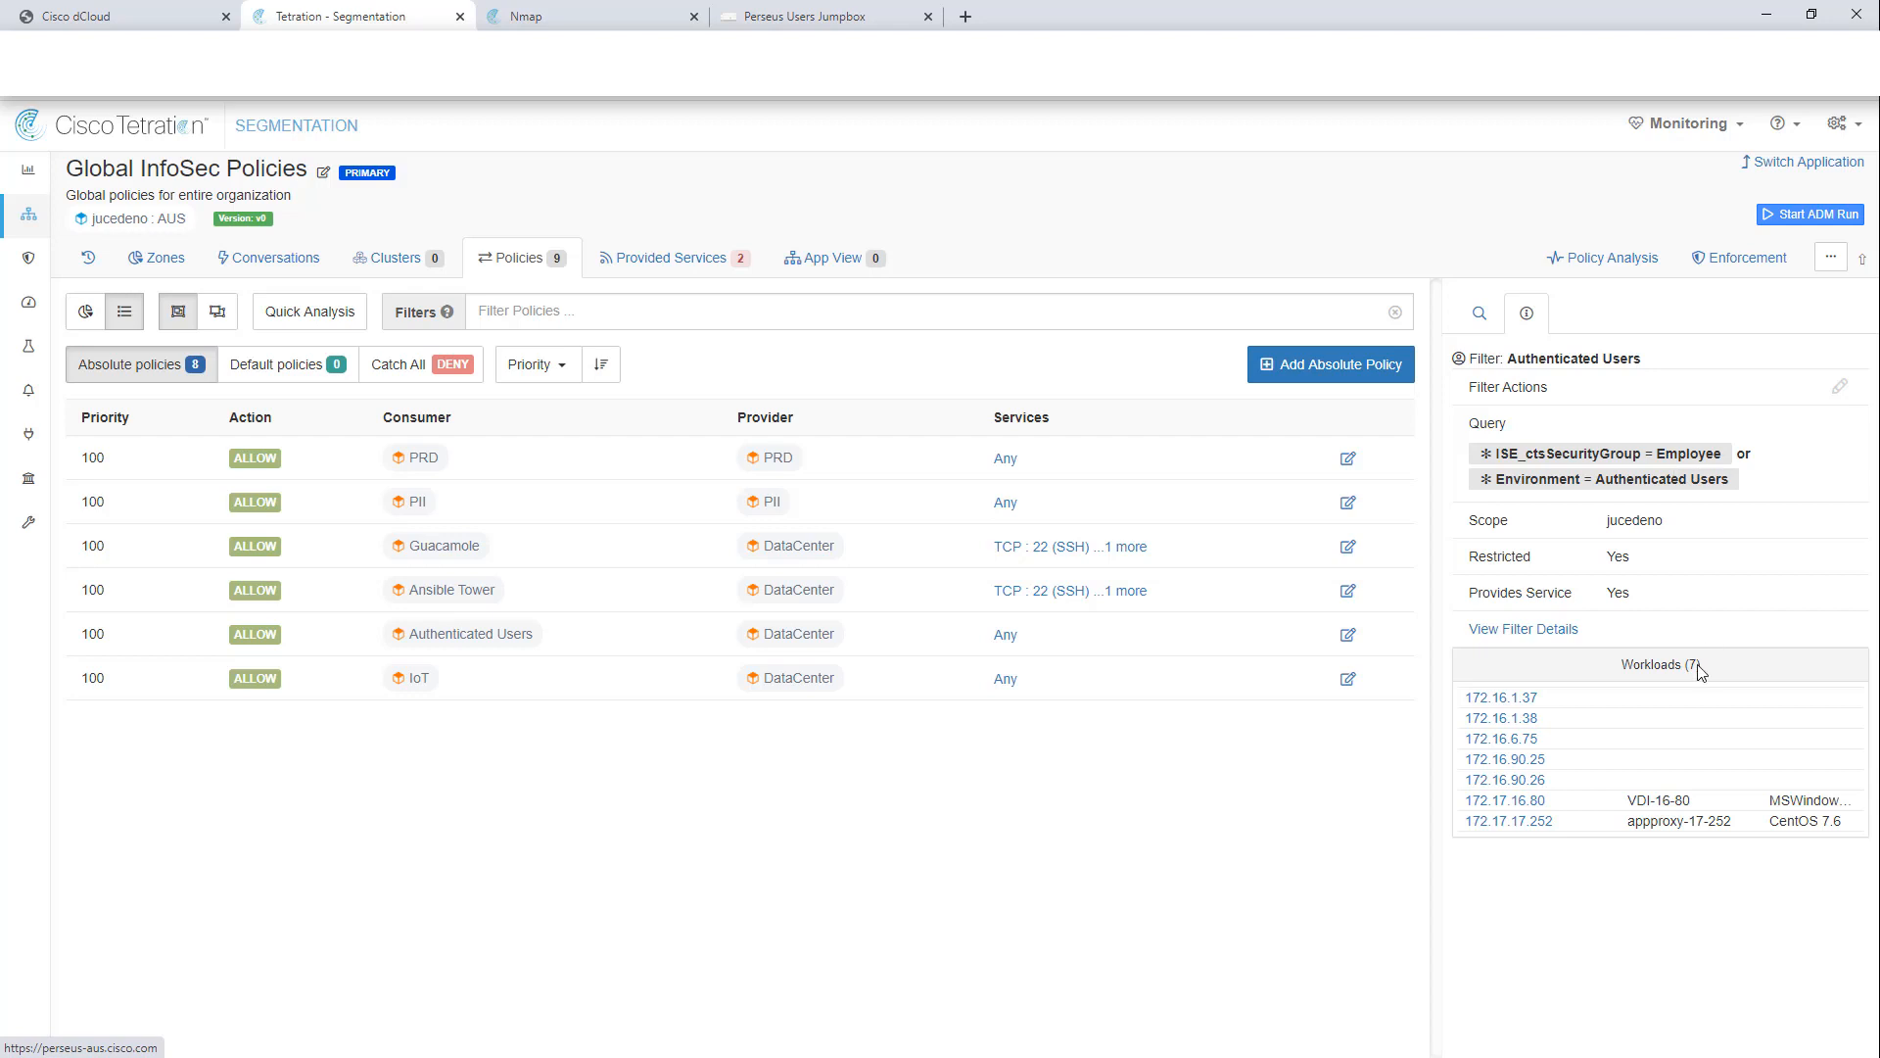
{"action": "left_click", "coordinate": [429, 683]}
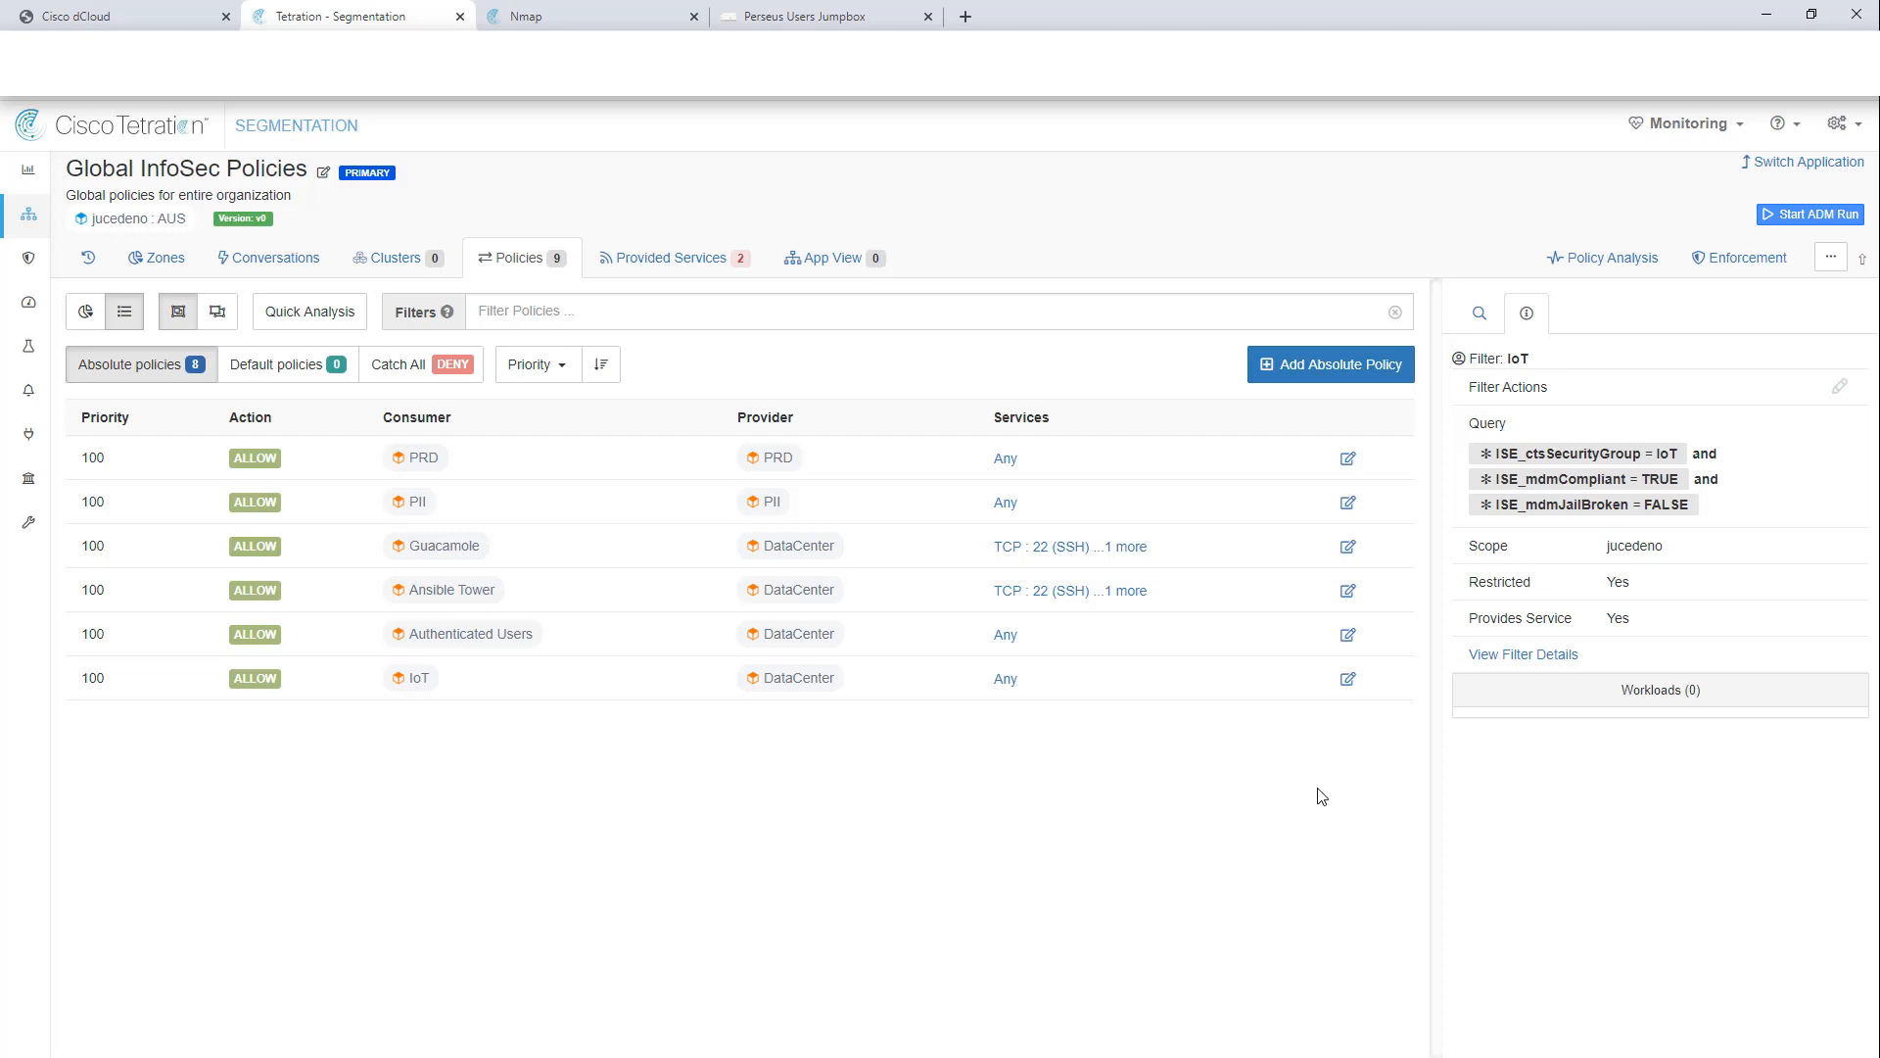
{"action": "left_click", "coordinate": [1739, 258]}
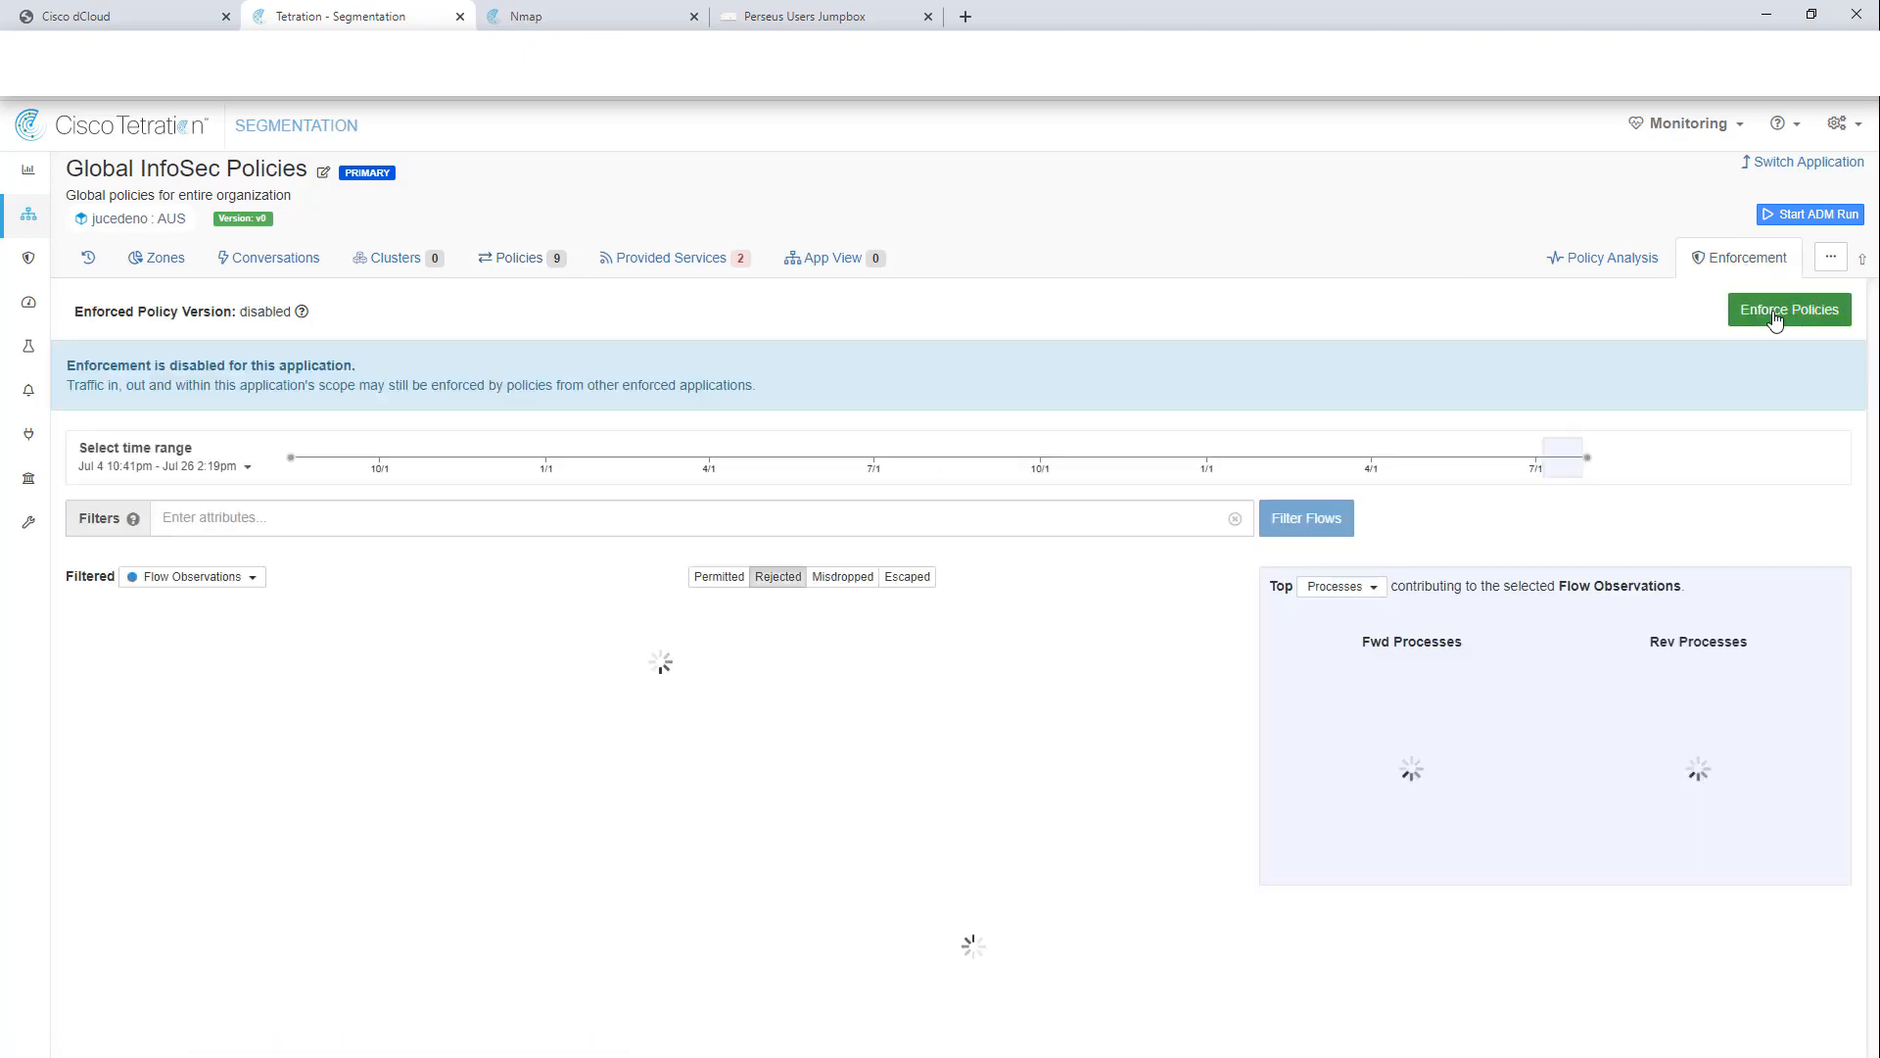
Step: Enforce Global InfoSec Policies at policy version p5 and return to the workspace overview
{"action": "left_click", "coordinate": [1784, 311]}
{"action": "left_click", "coordinate": [1040, 367]}
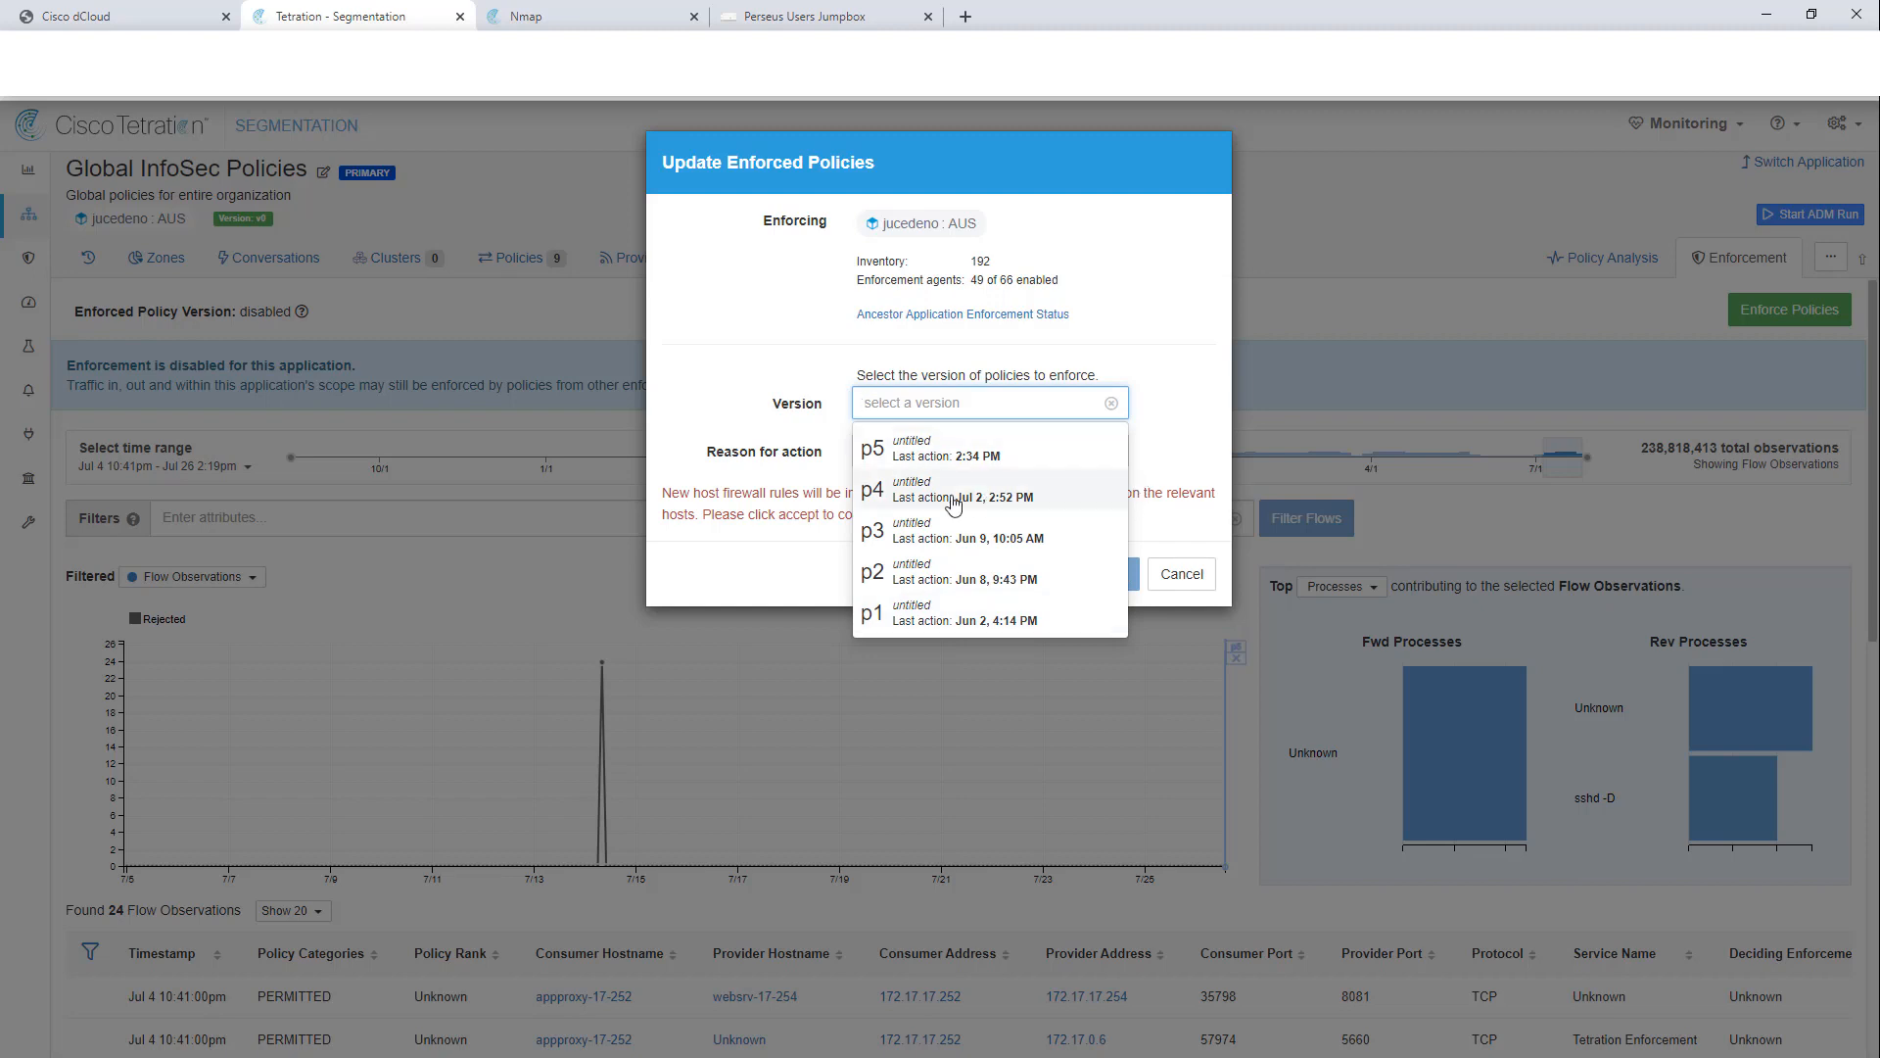
{"action": "left_click", "coordinate": [979, 449]}
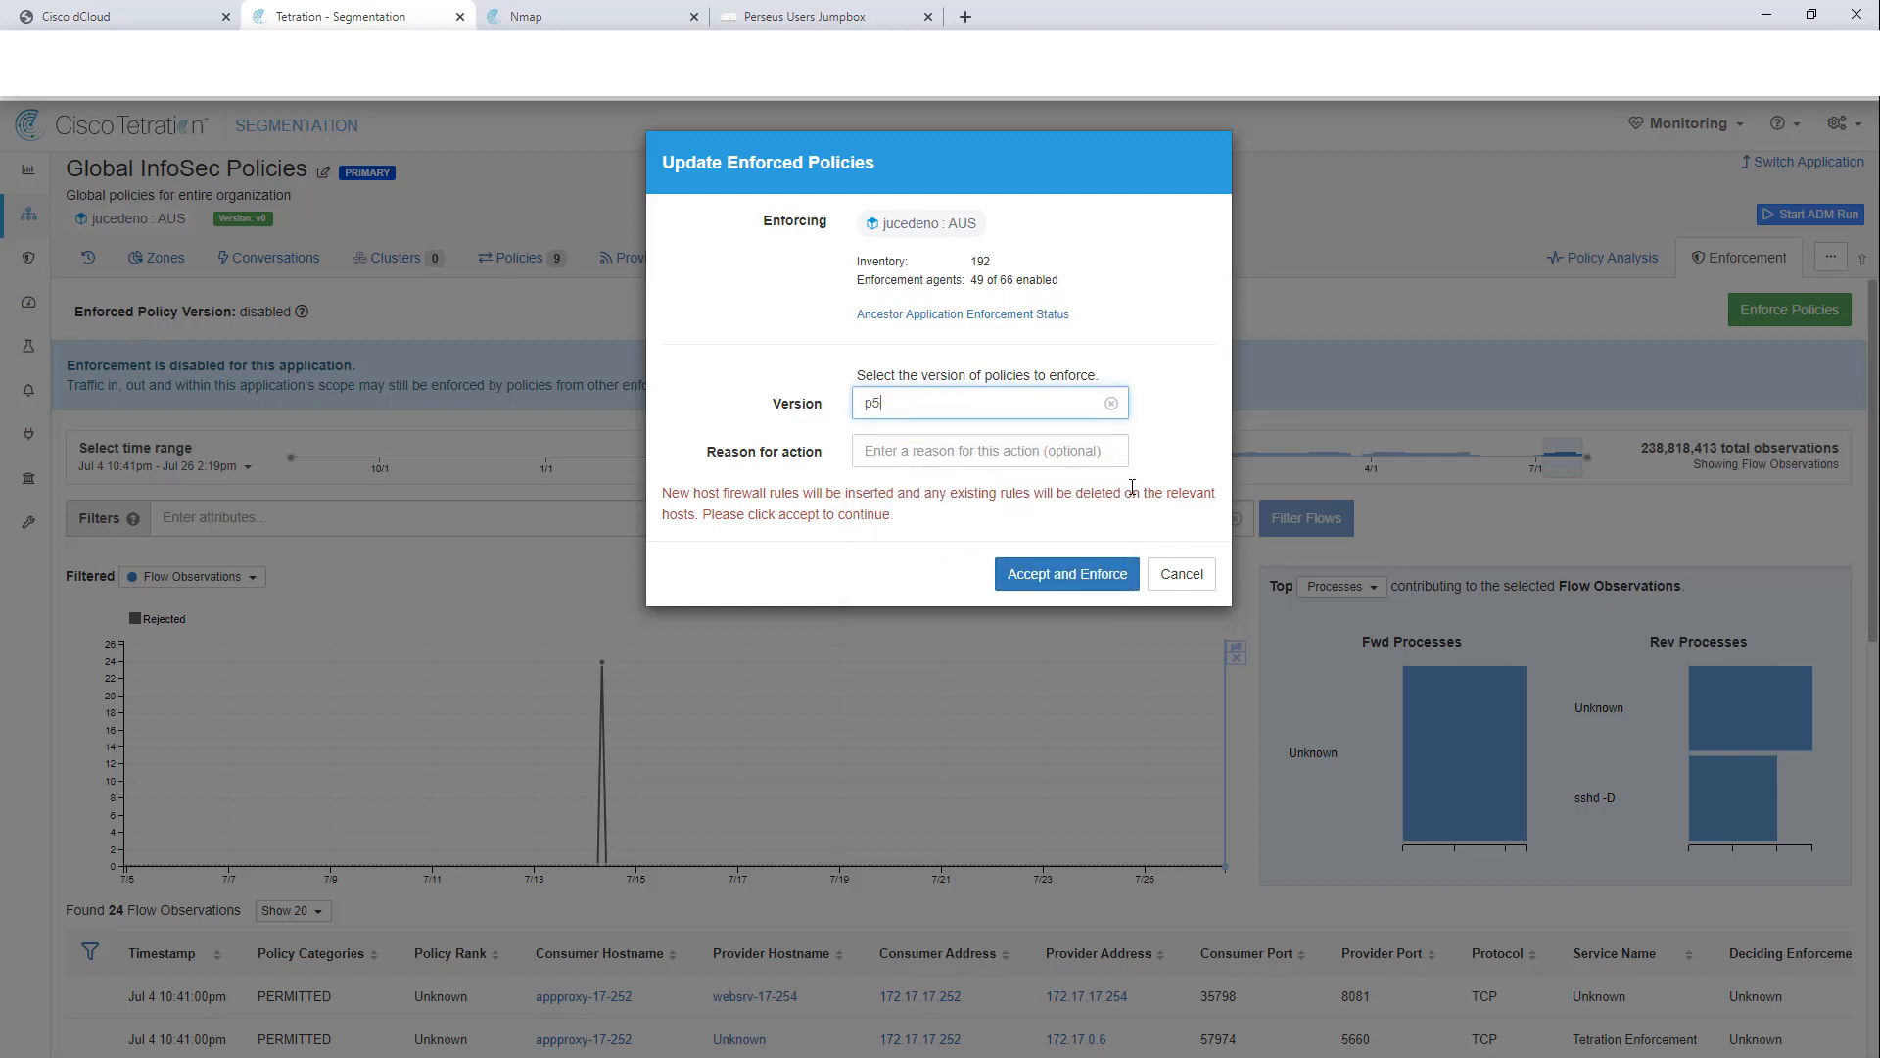
{"action": "left_click", "coordinate": [1058, 576]}
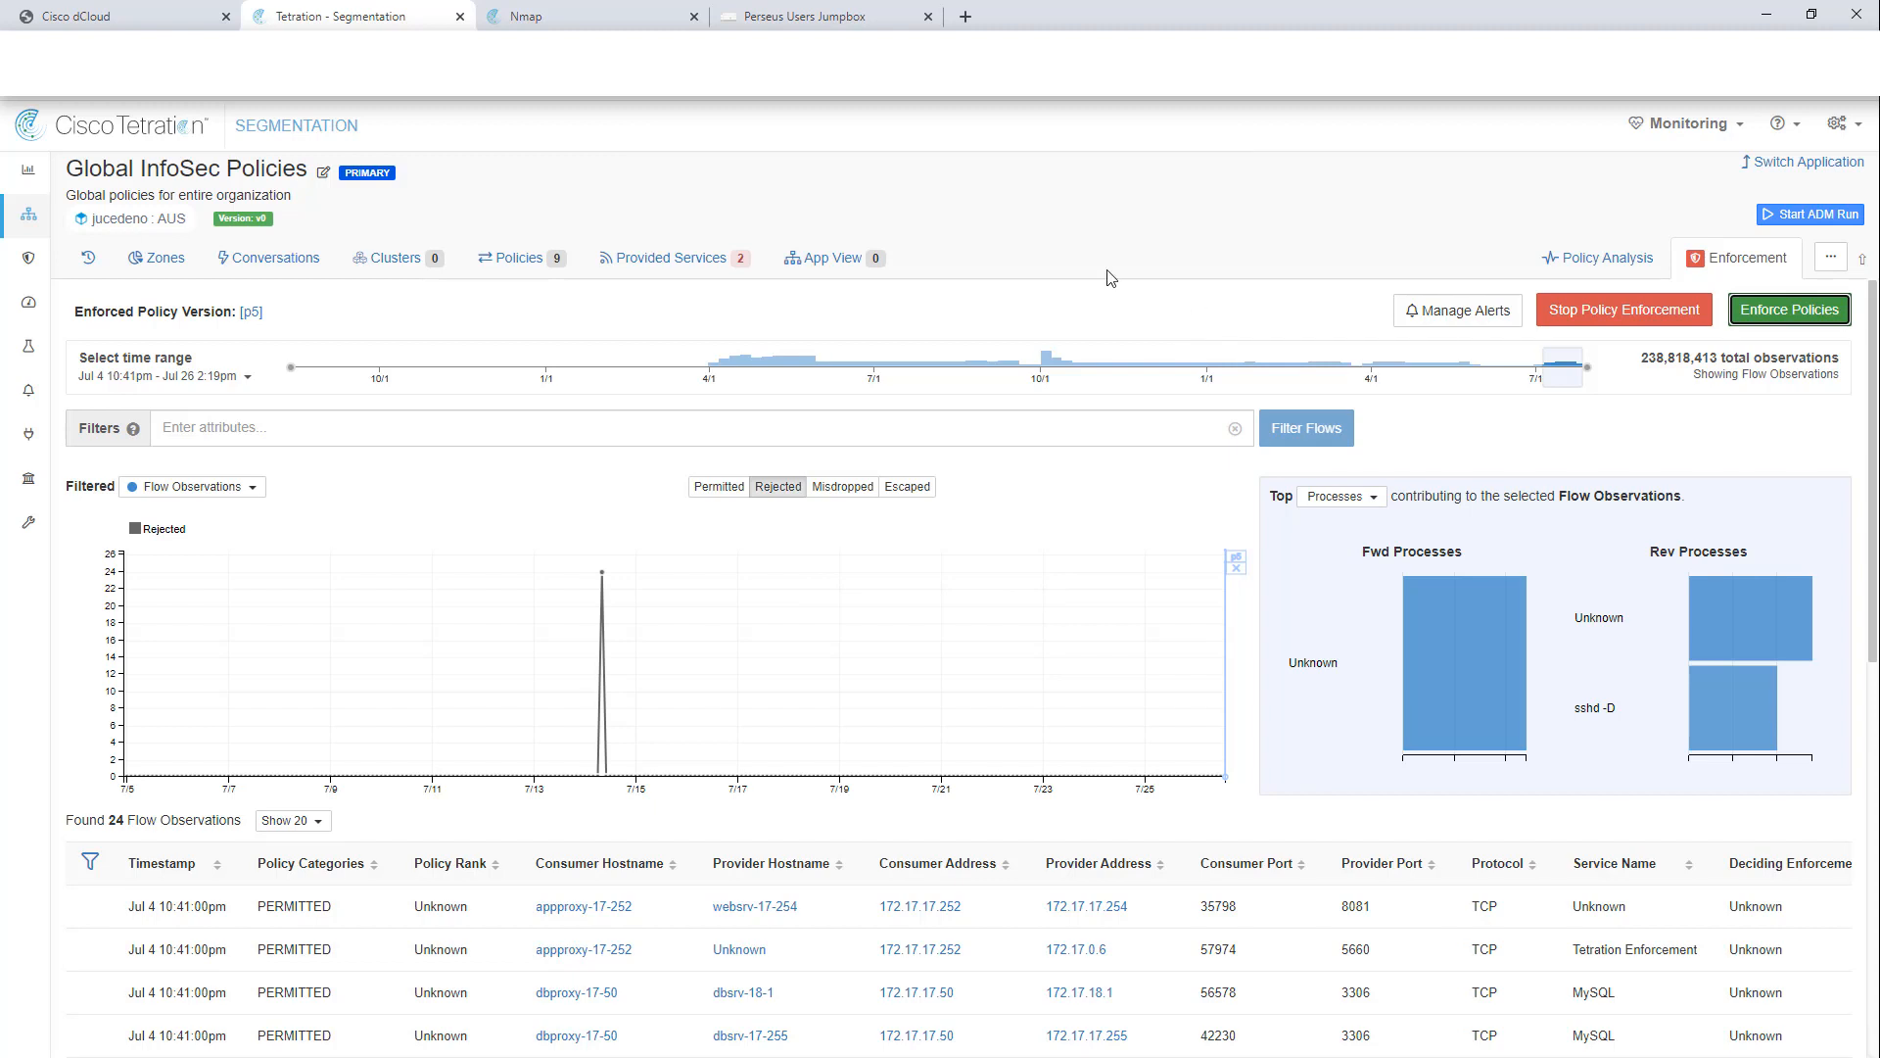
{"action": "left_click", "coordinate": [1546, 191]}
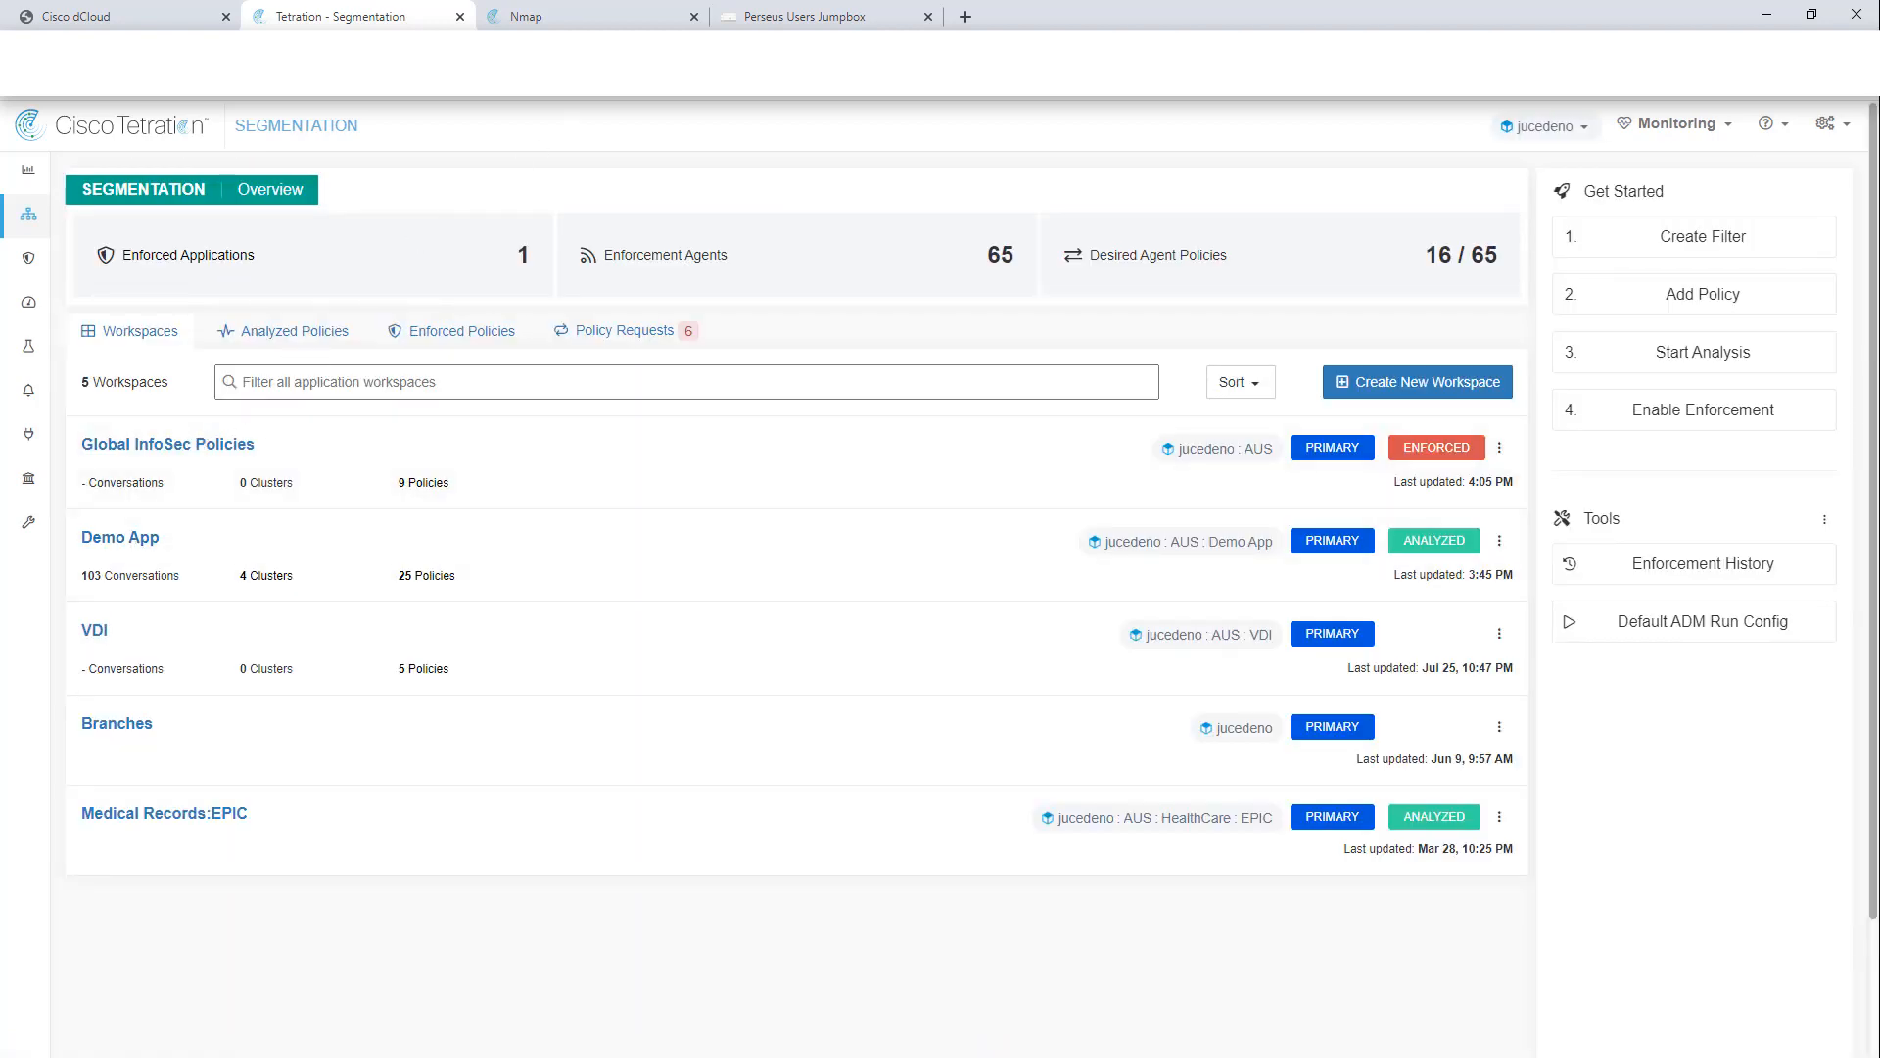
{"action": "left_click", "coordinate": [549, 16]}
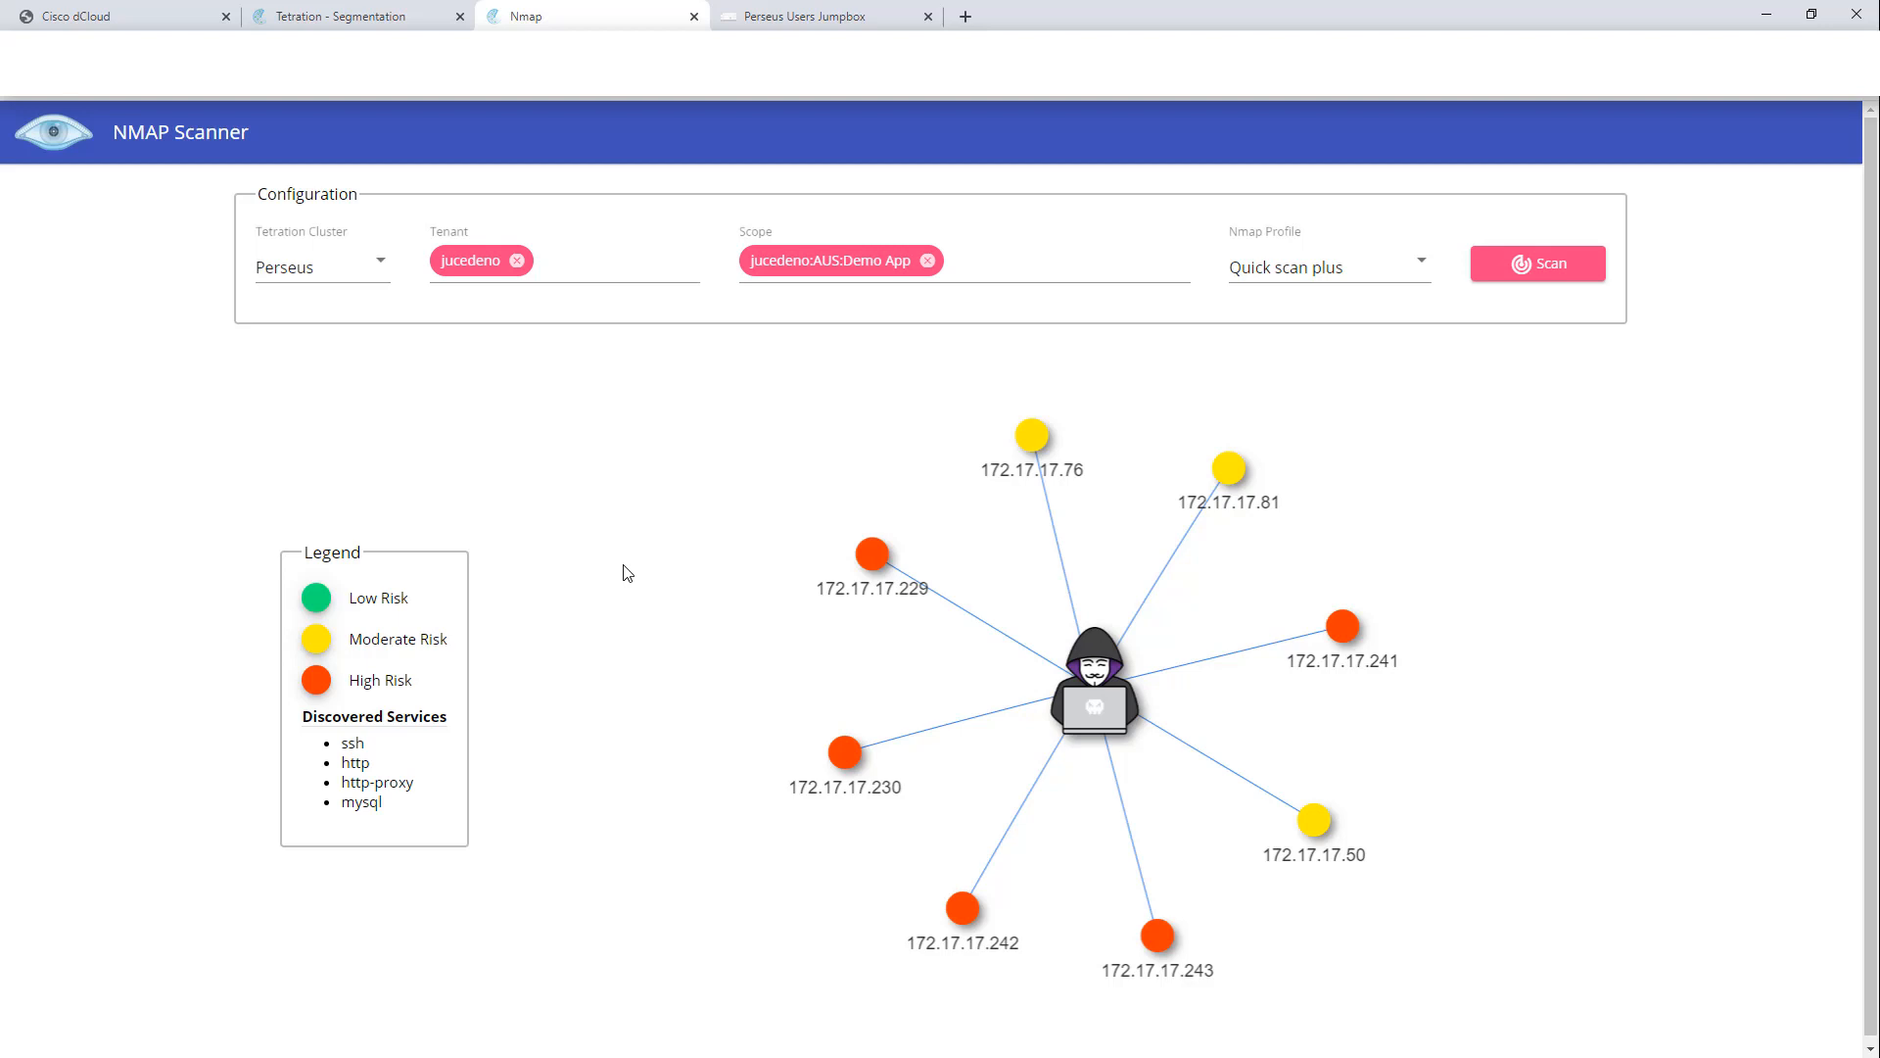
{"action": "left_click", "coordinate": [863, 555]}
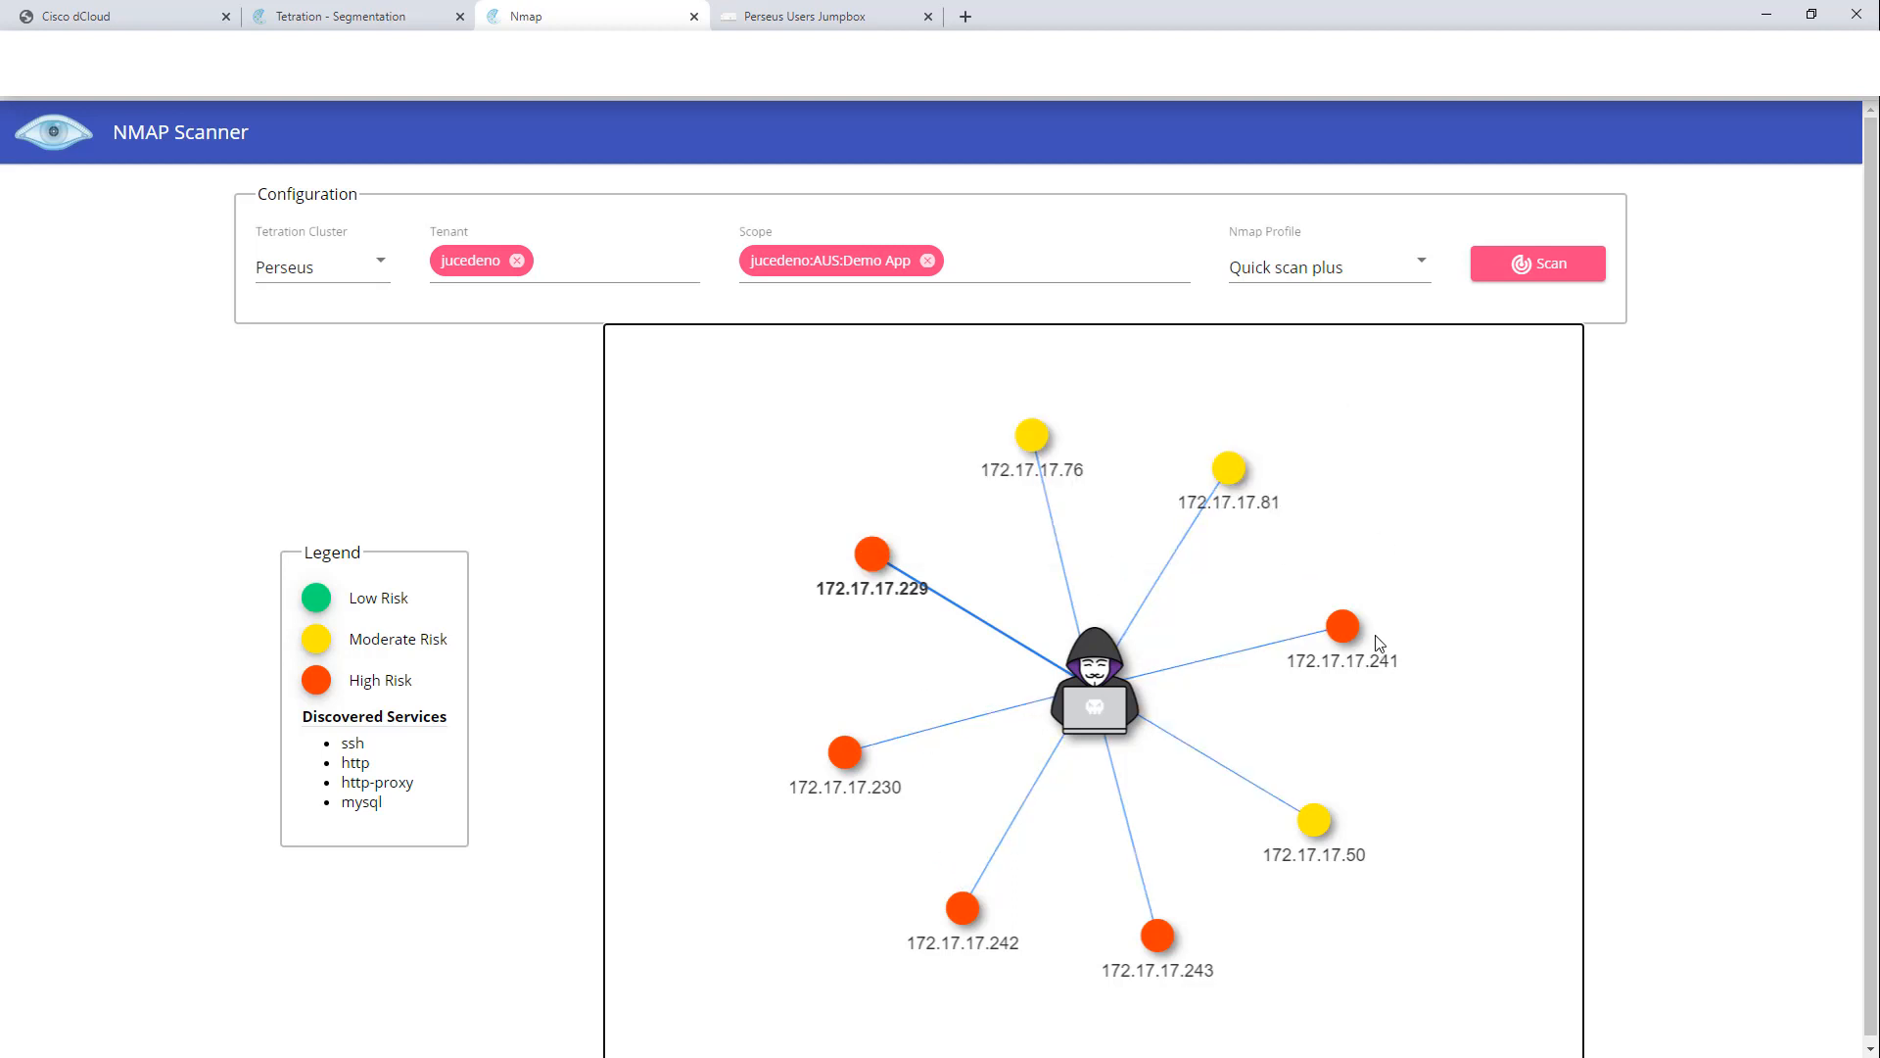
{"action": "mouse_move", "coordinate": [1348, 627]}
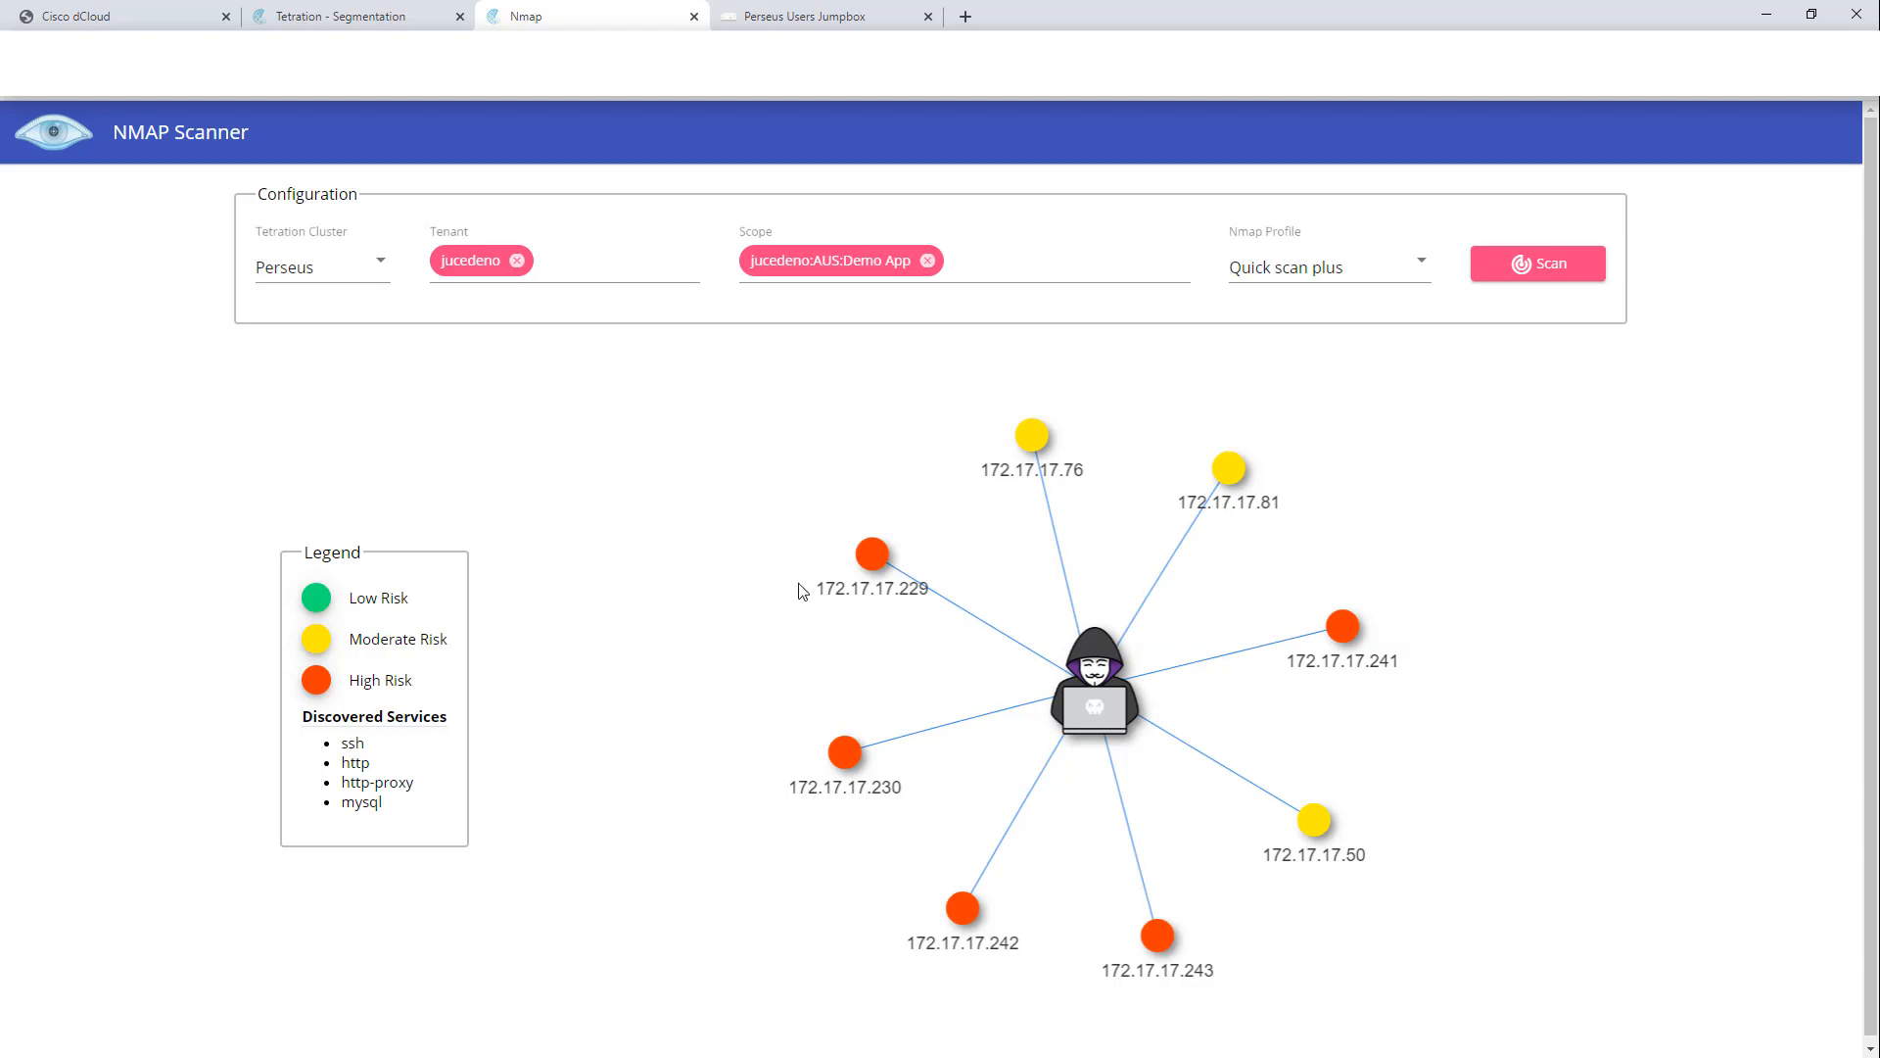
Step: Open the Demo App workspace, enforce its policy version p2, and return to the workspace list
{"action": "left_click", "coordinate": [351, 21]}
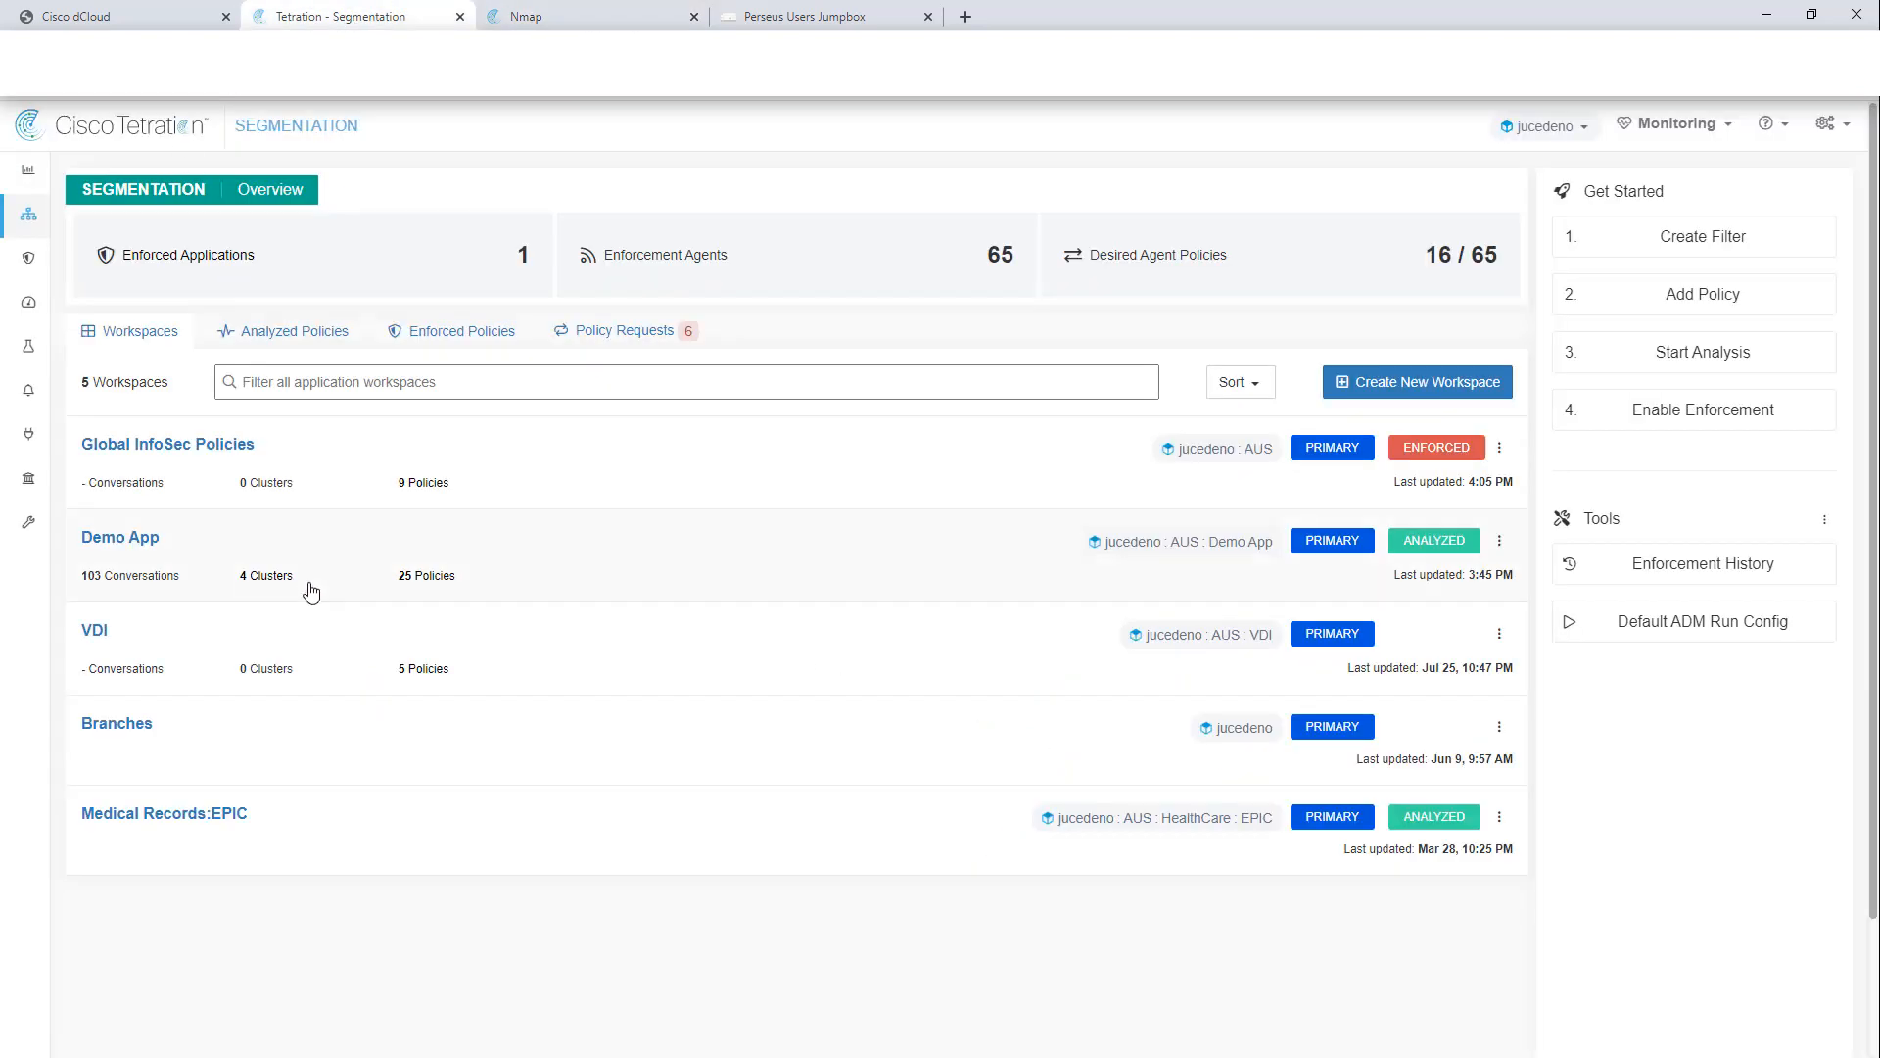
{"action": "left_click", "coordinate": [104, 540]}
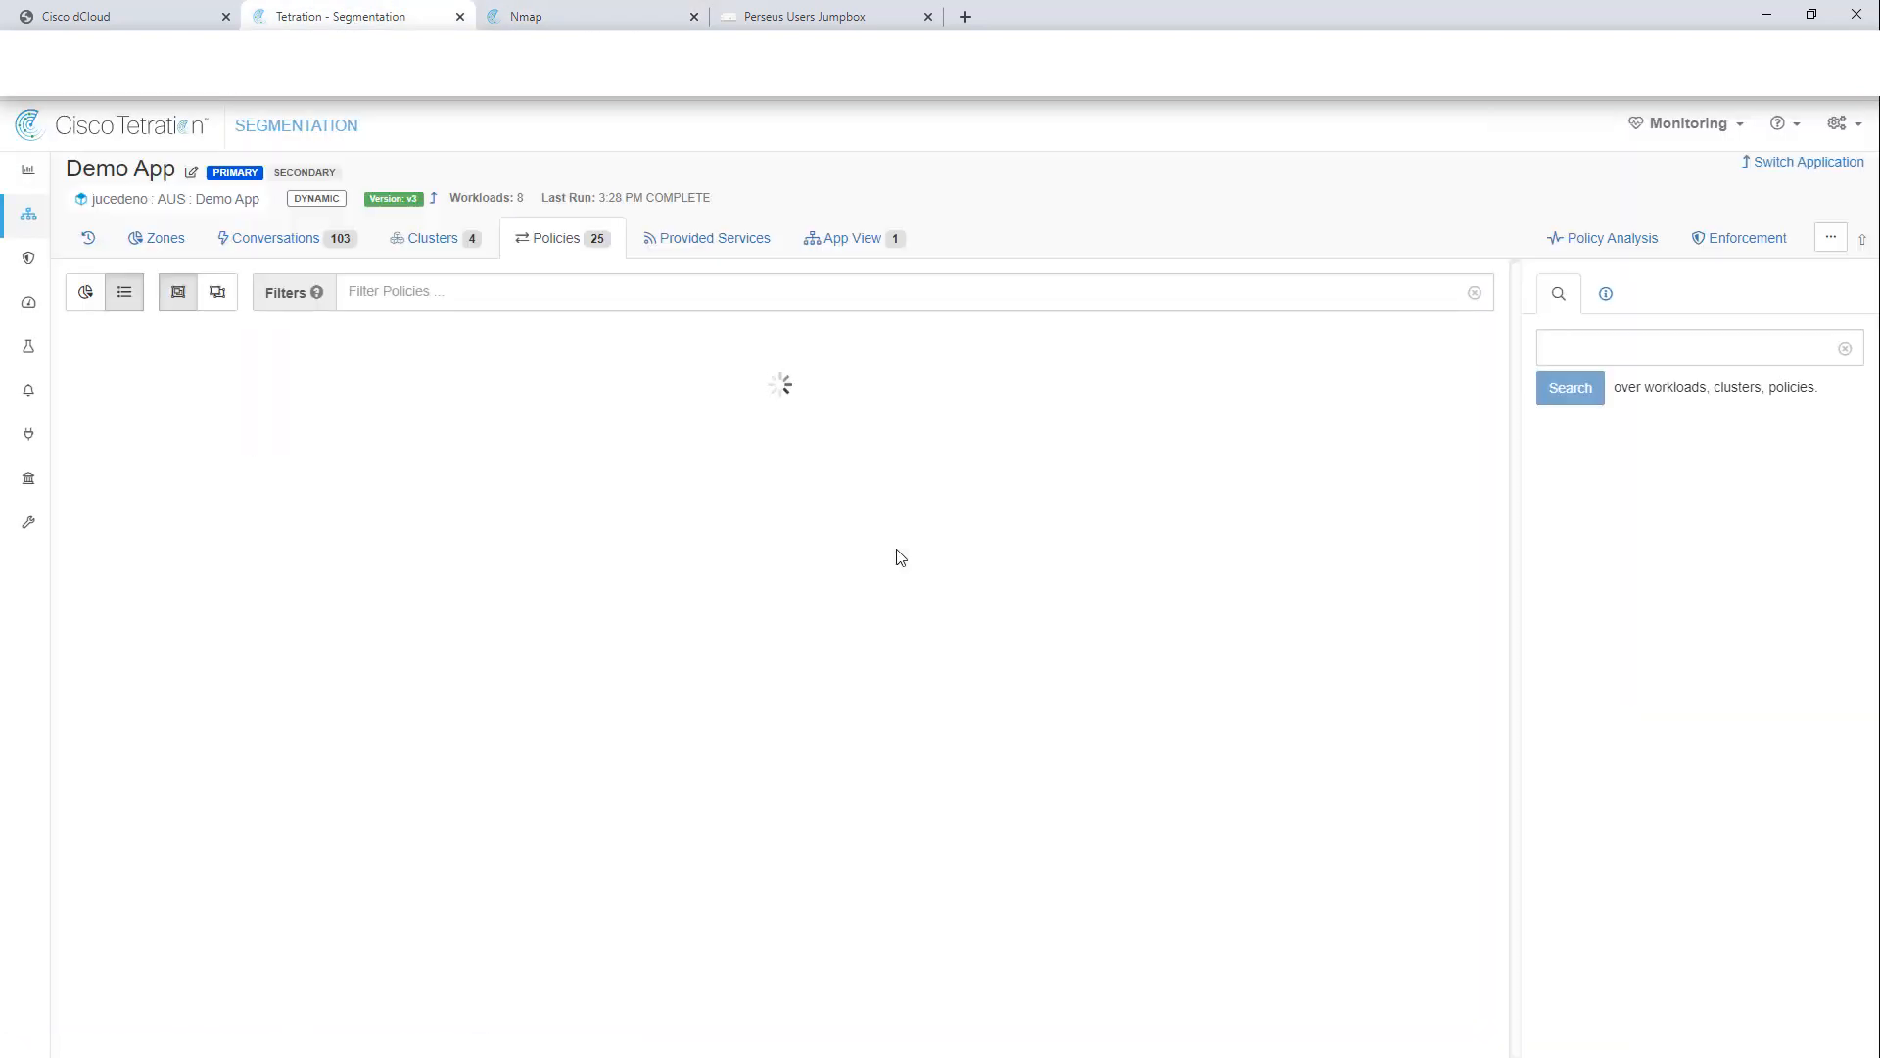
{"action": "left_click", "coordinate": [1730, 243]}
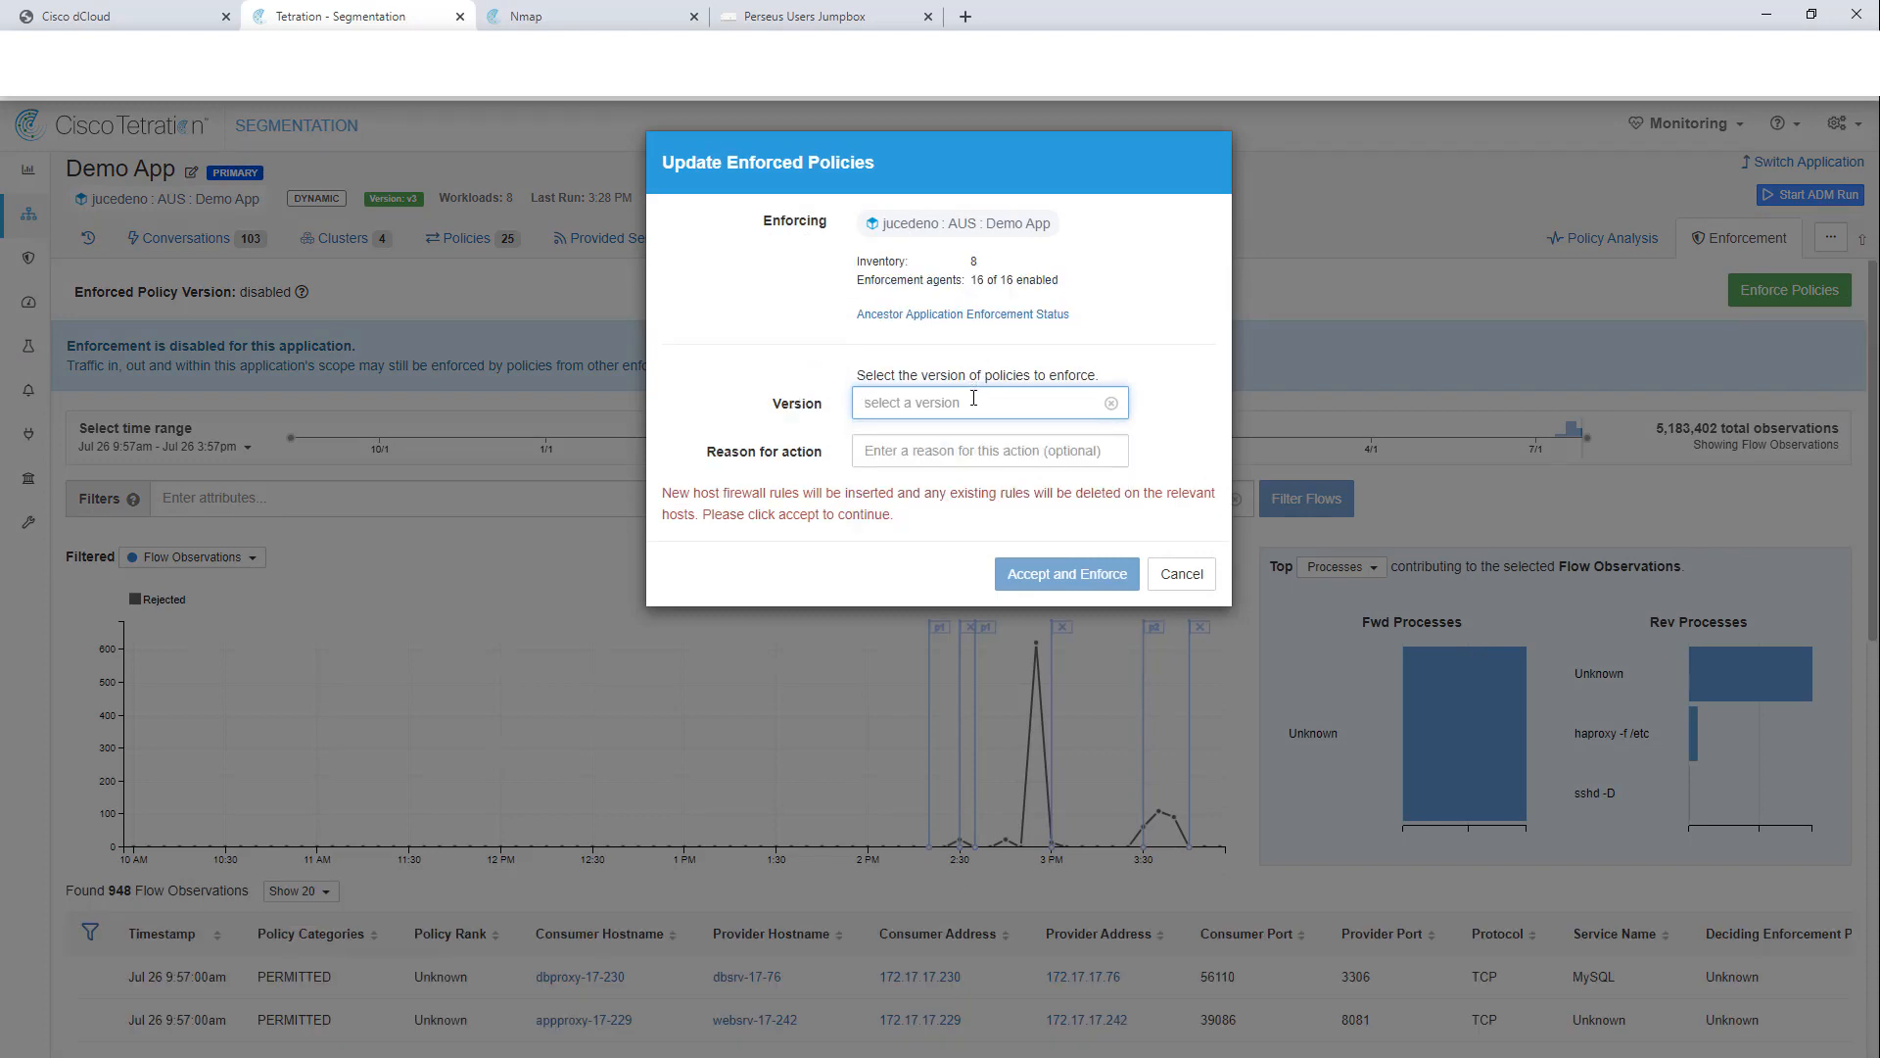
{"action": "left_click", "coordinate": [970, 403]}
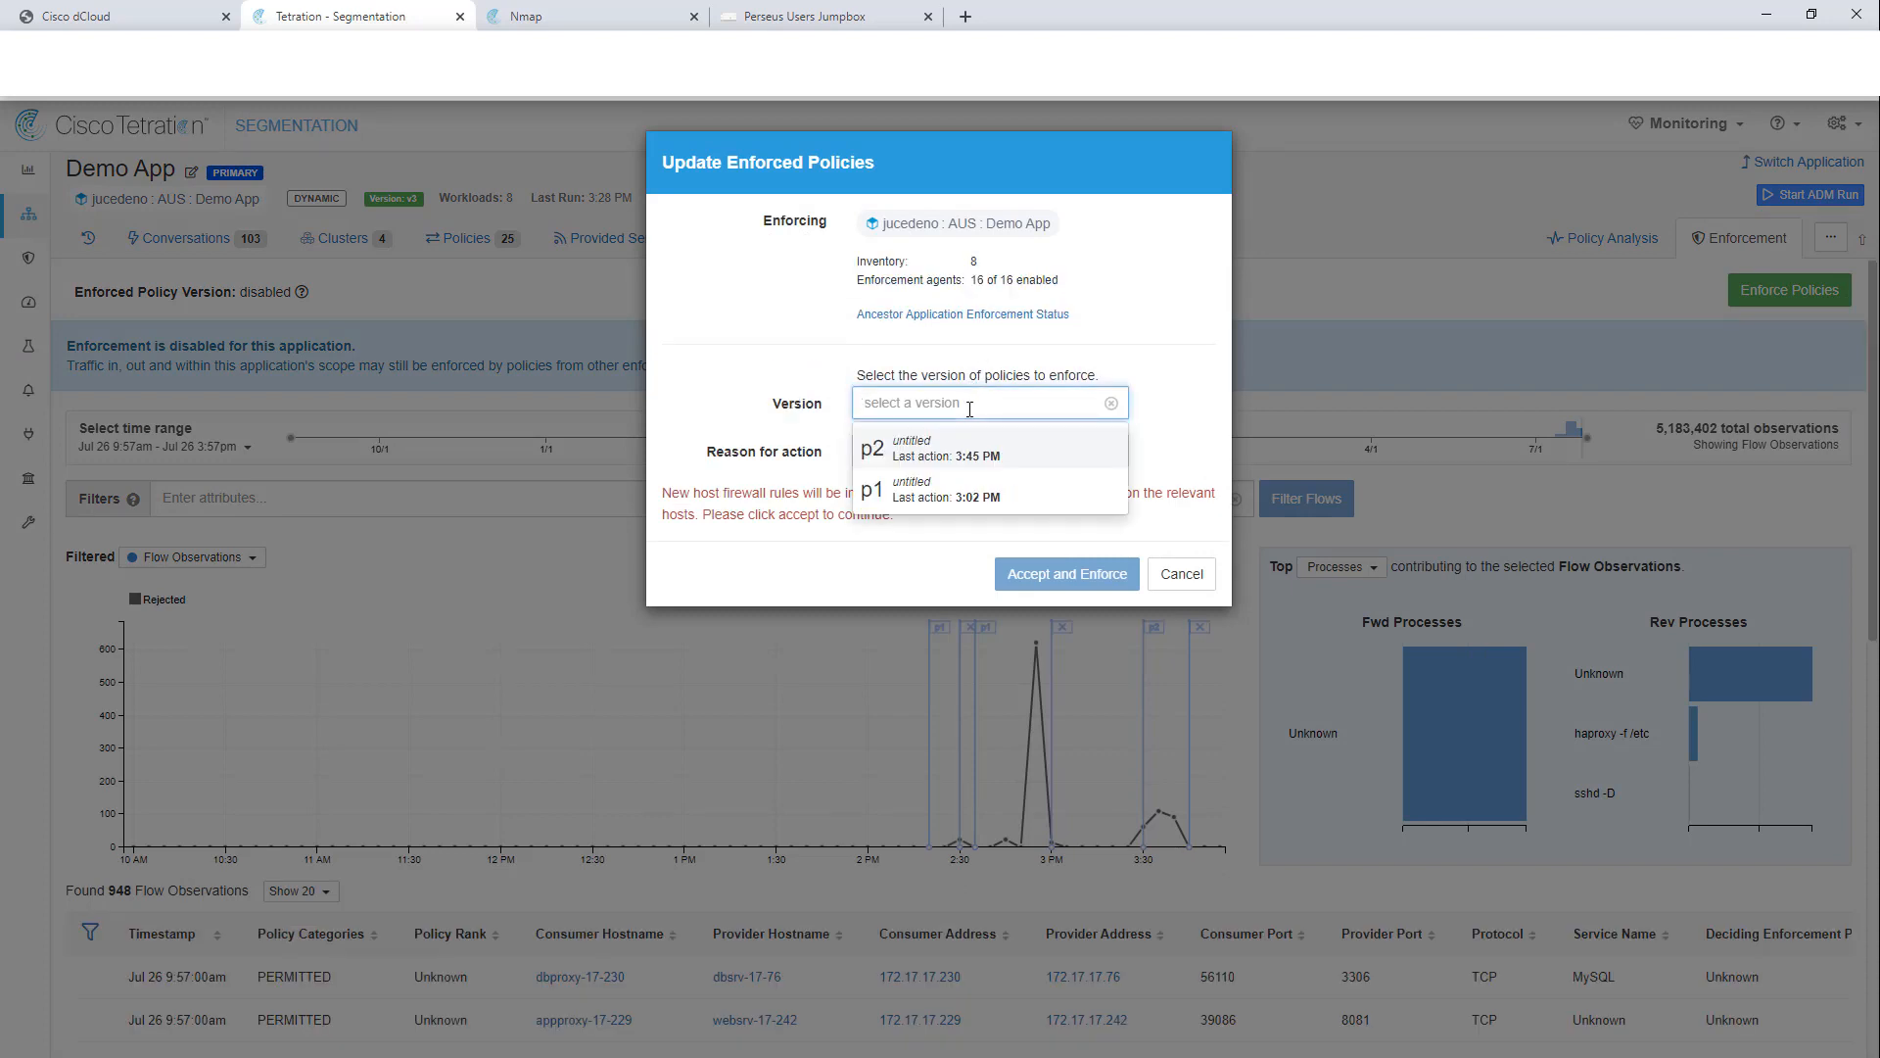
{"action": "left_click", "coordinate": [907, 452]}
{"action": "left_click", "coordinate": [1042, 583]}
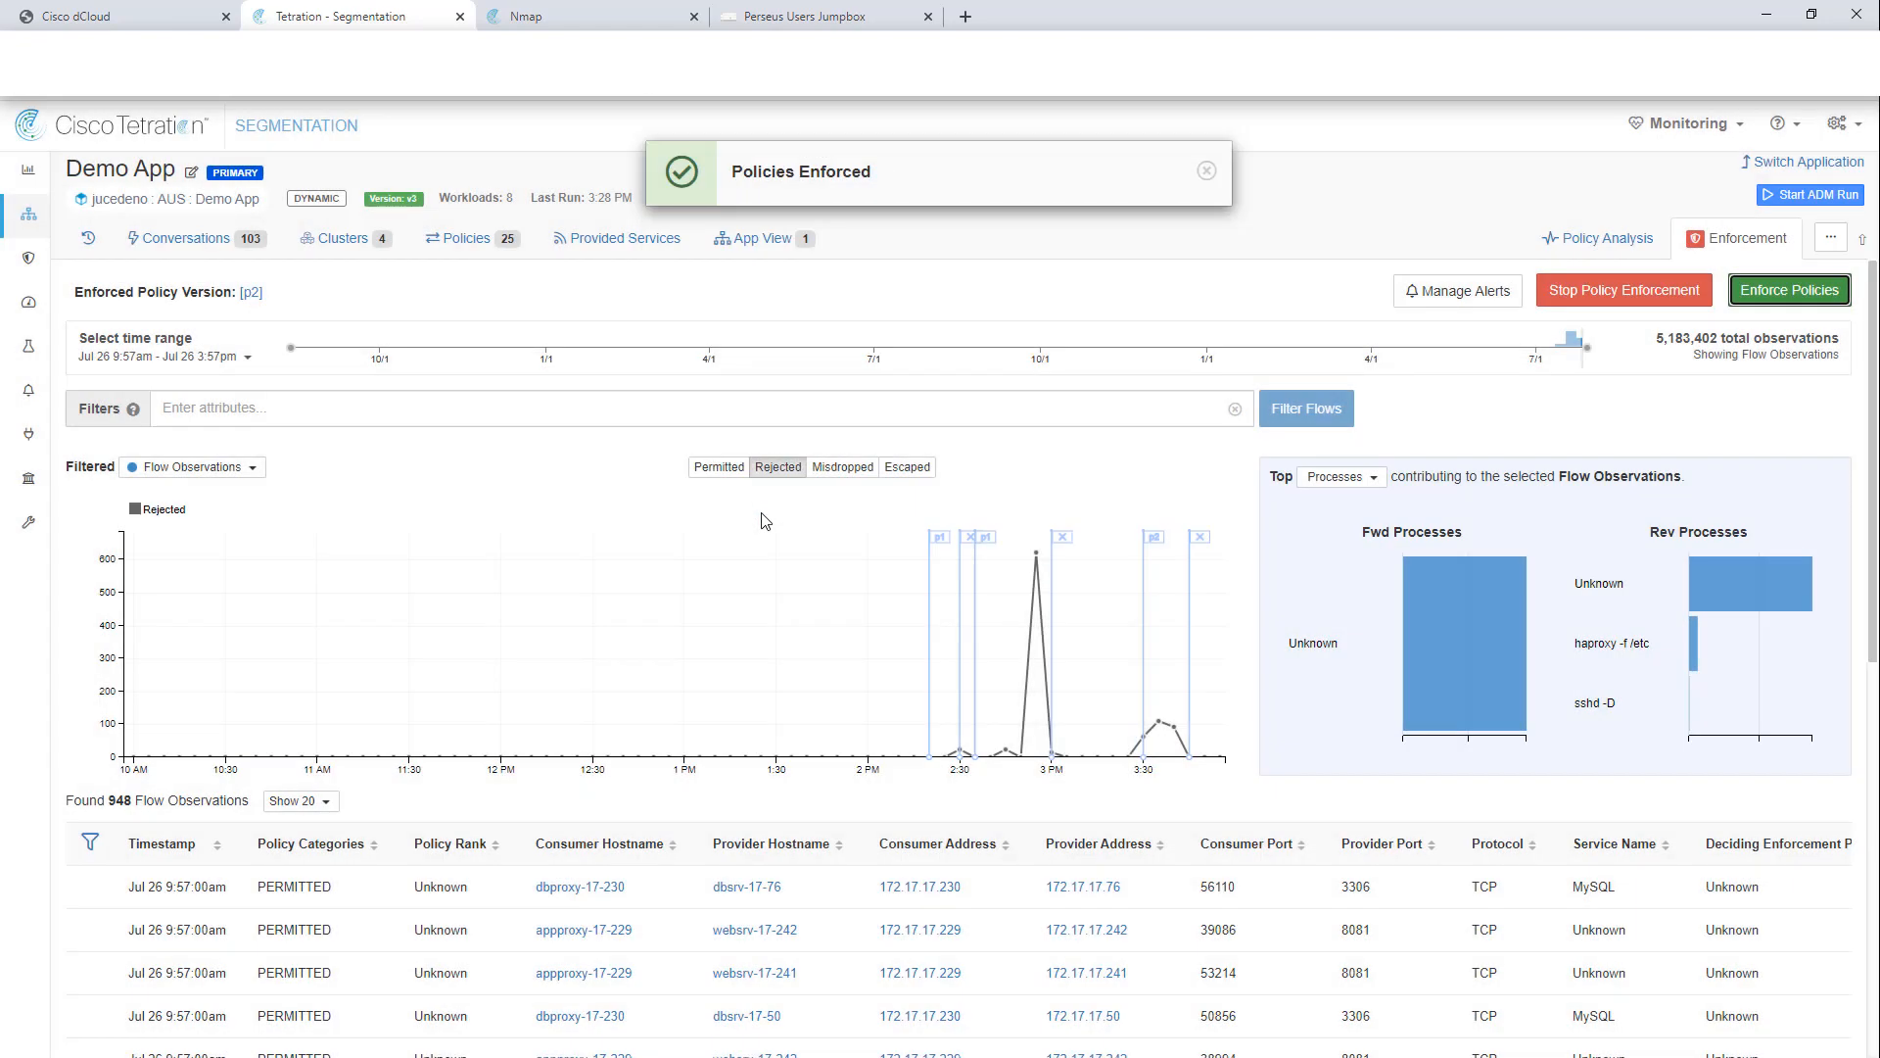
{"action": "left_click", "coordinate": [1803, 163]}
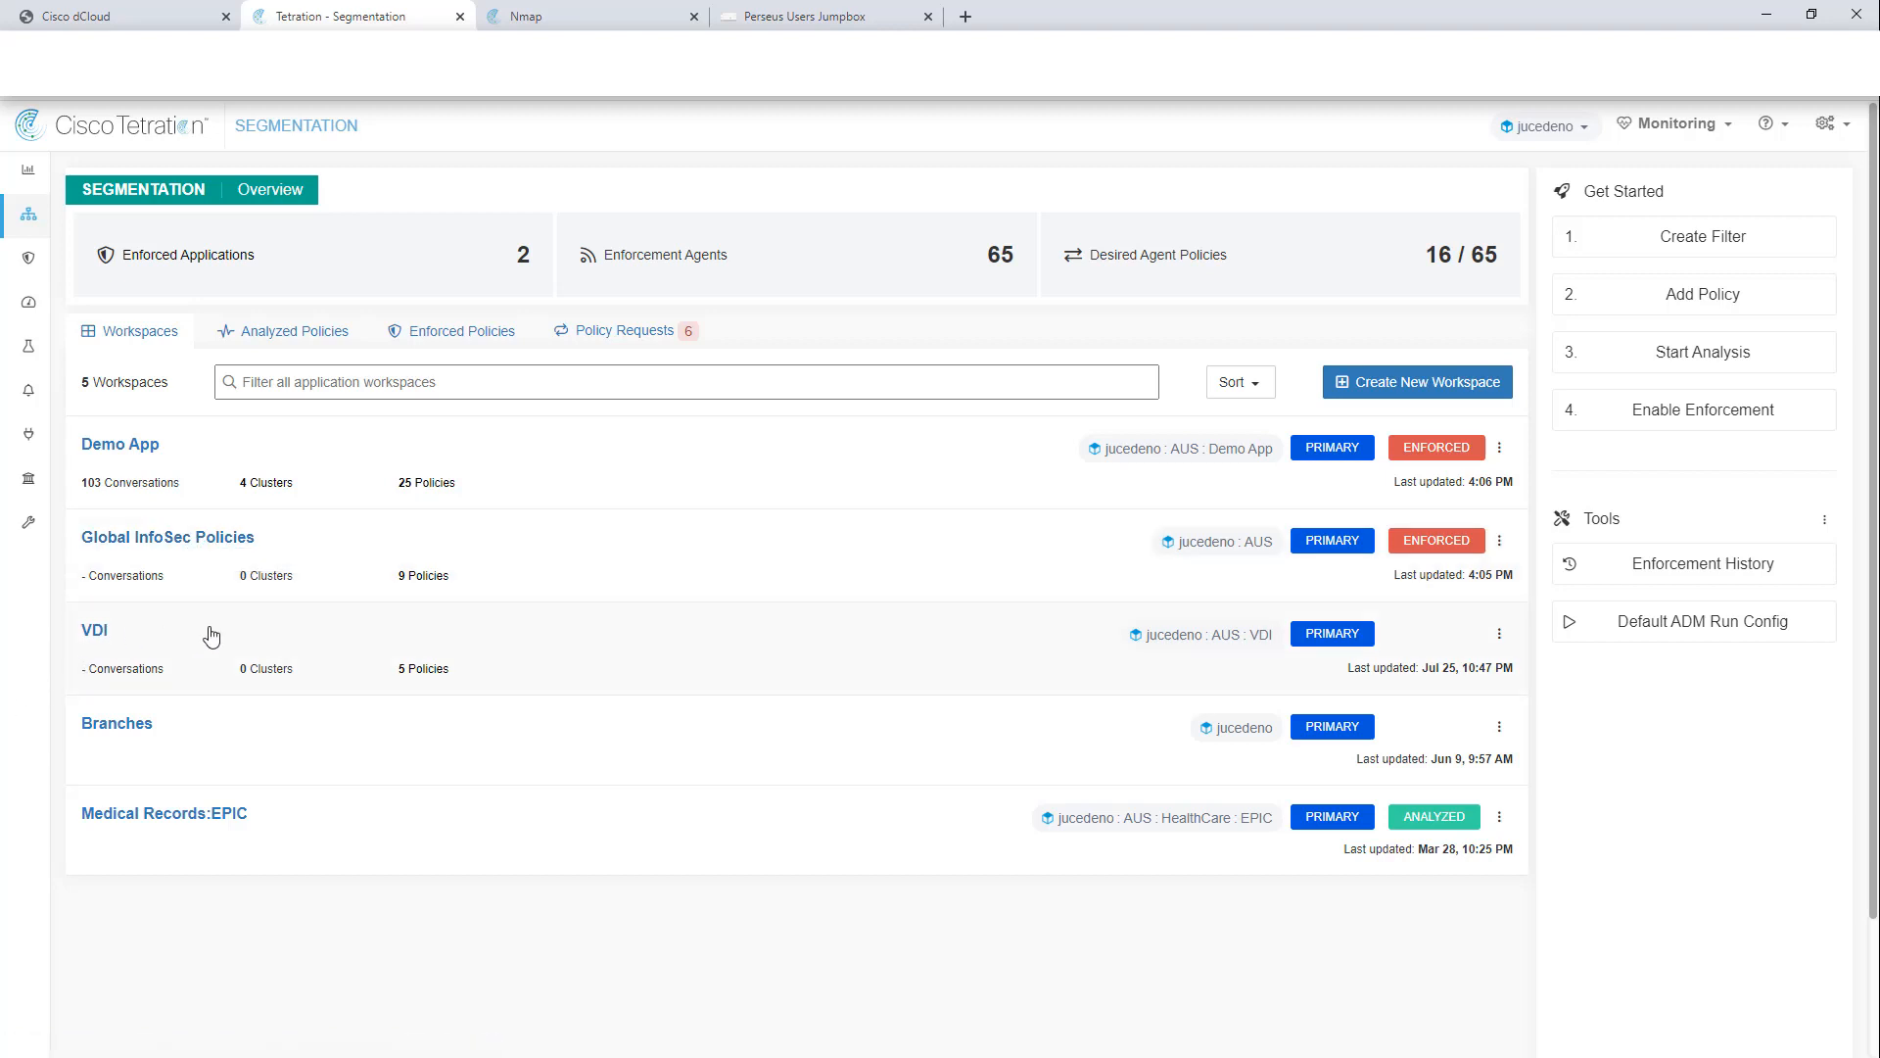
Step: Open the VDI workspace and inspect the VDI Software filter's Avast AV / VMware Tools definition and hashes
{"action": "left_click", "coordinate": [274, 647]}
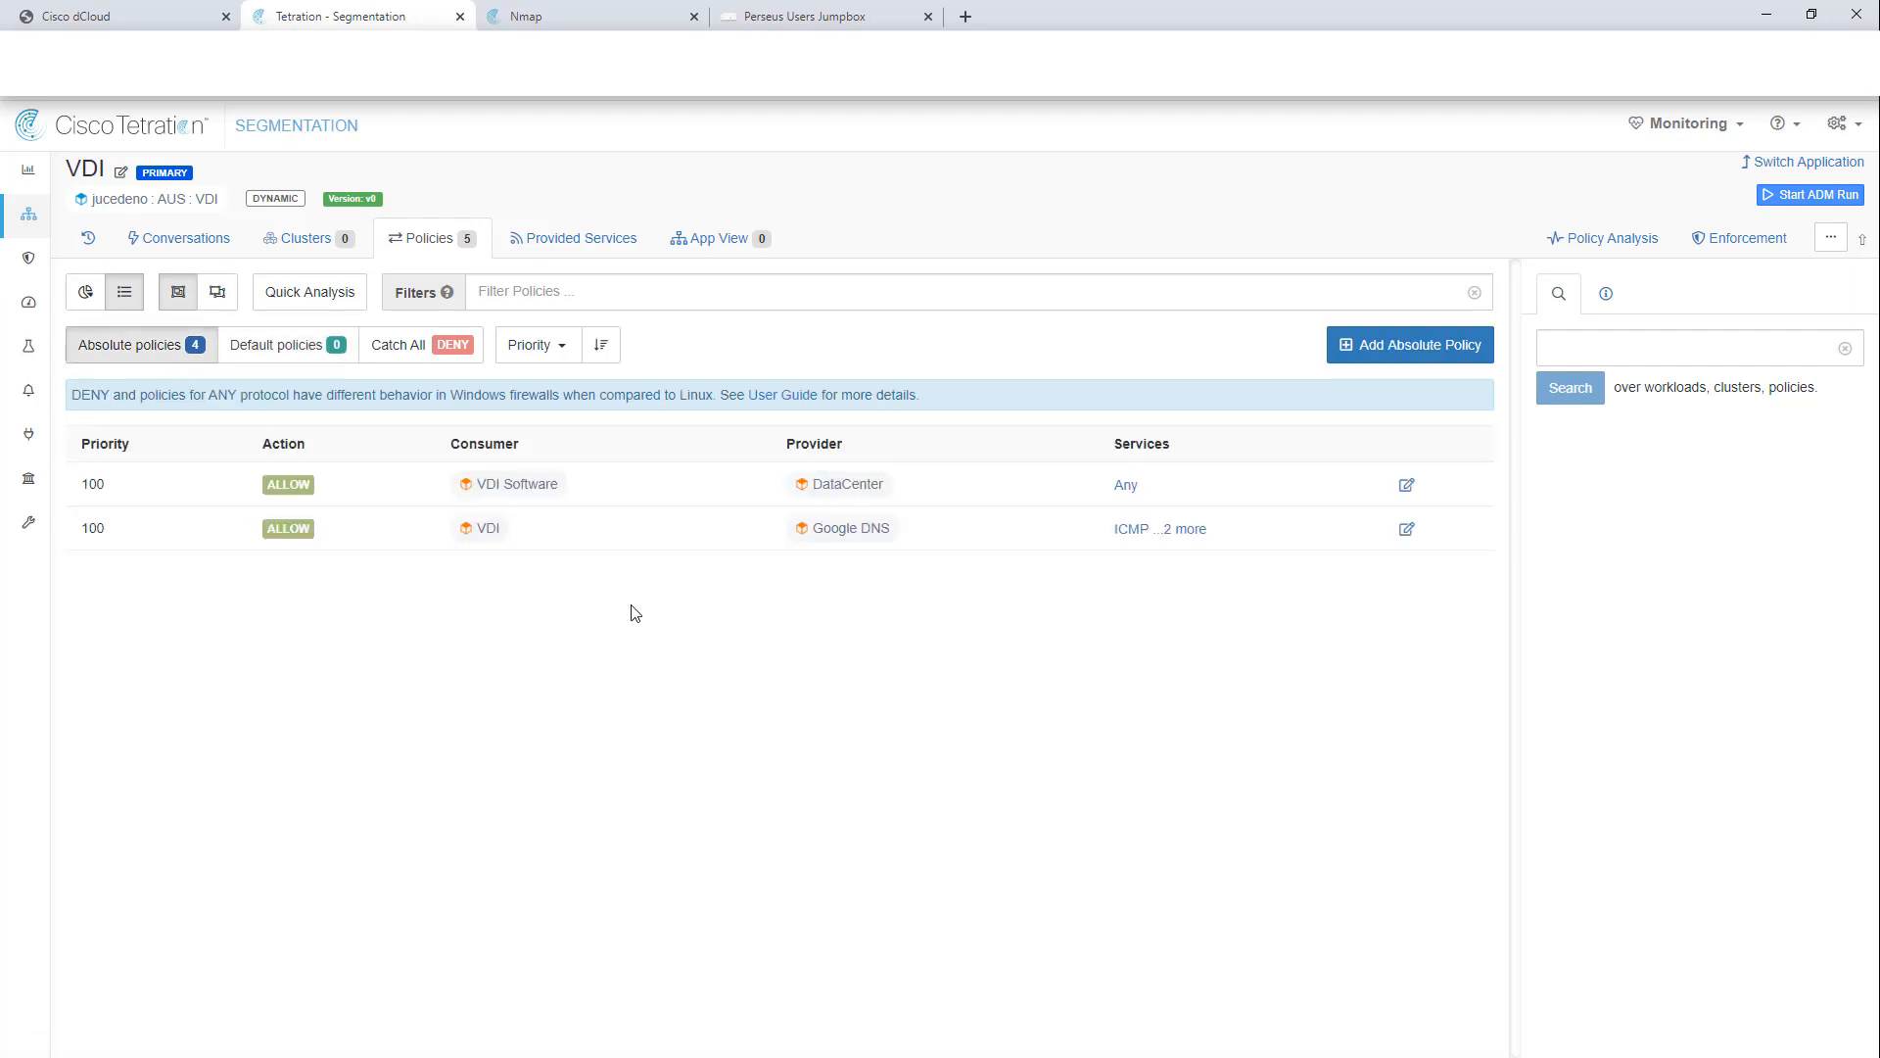
{"action": "left_click", "coordinate": [519, 495]}
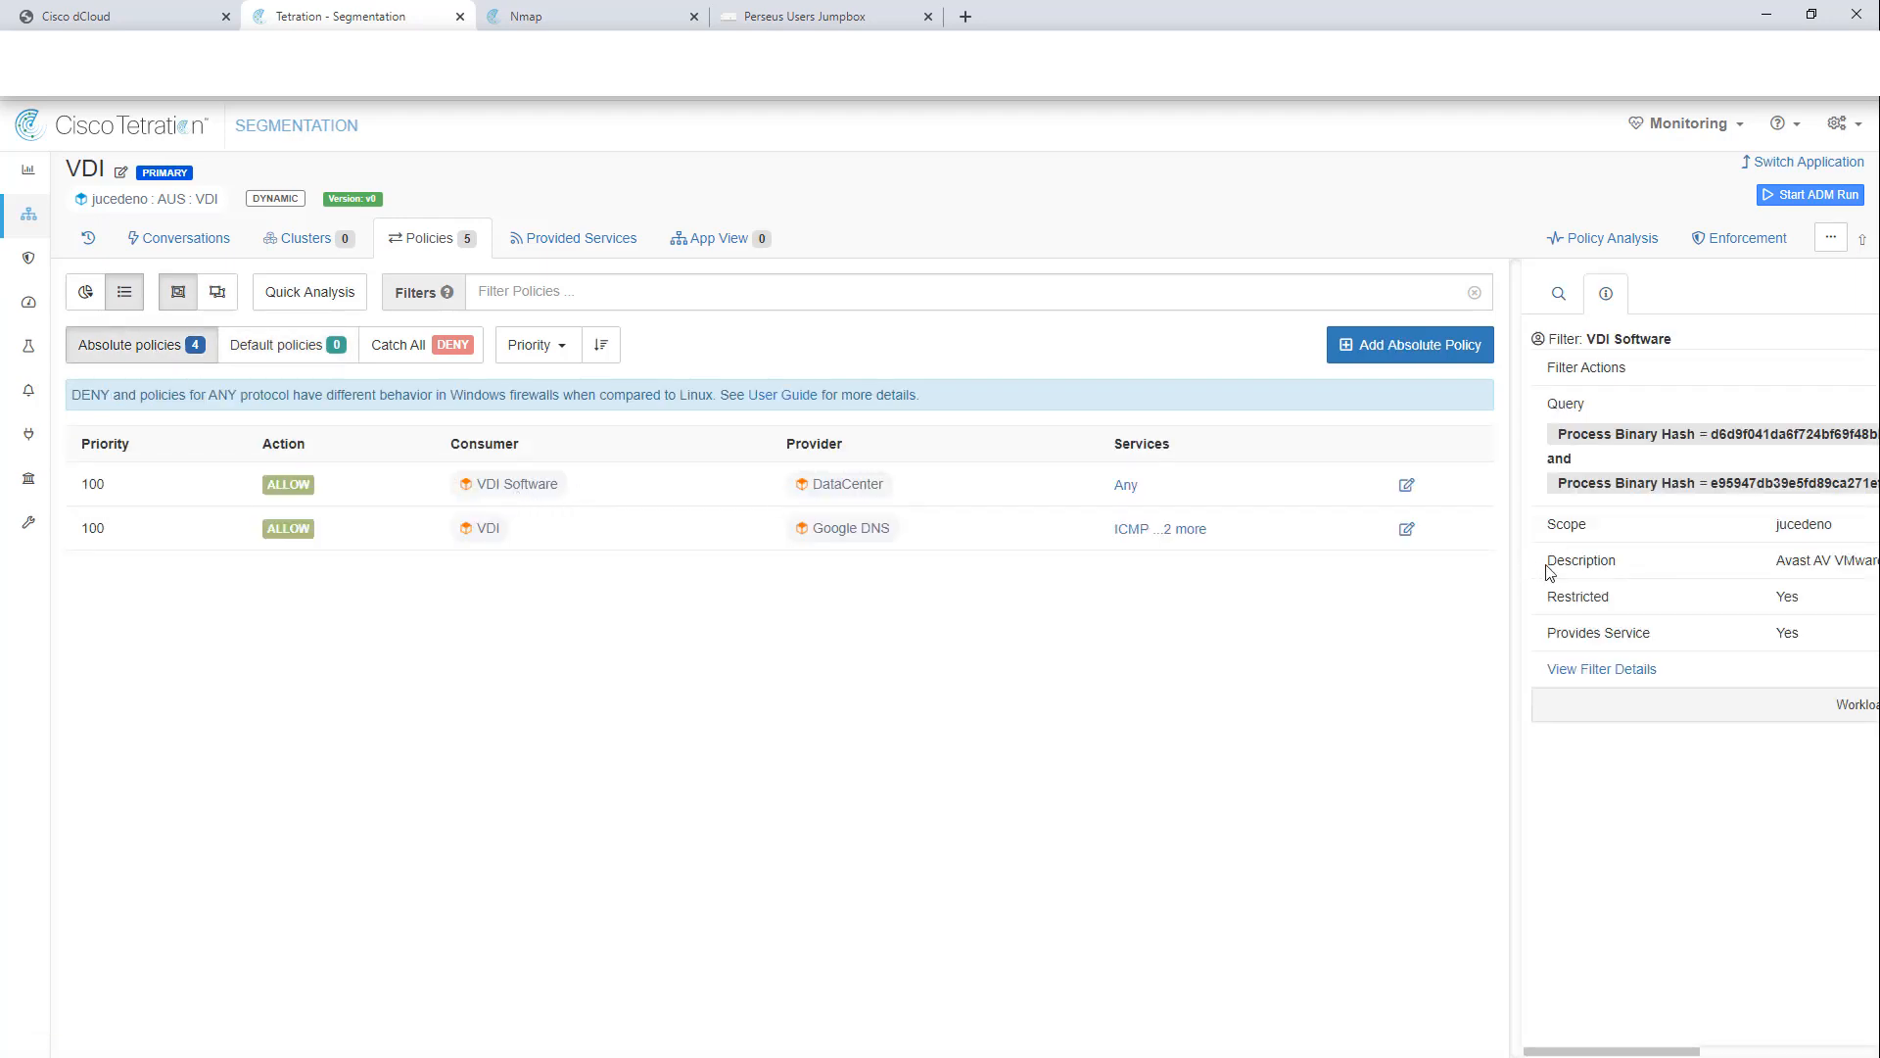
{"action": "left_click_drag", "start_coordinate": [1521, 561], "coordinate": [1182, 597]}
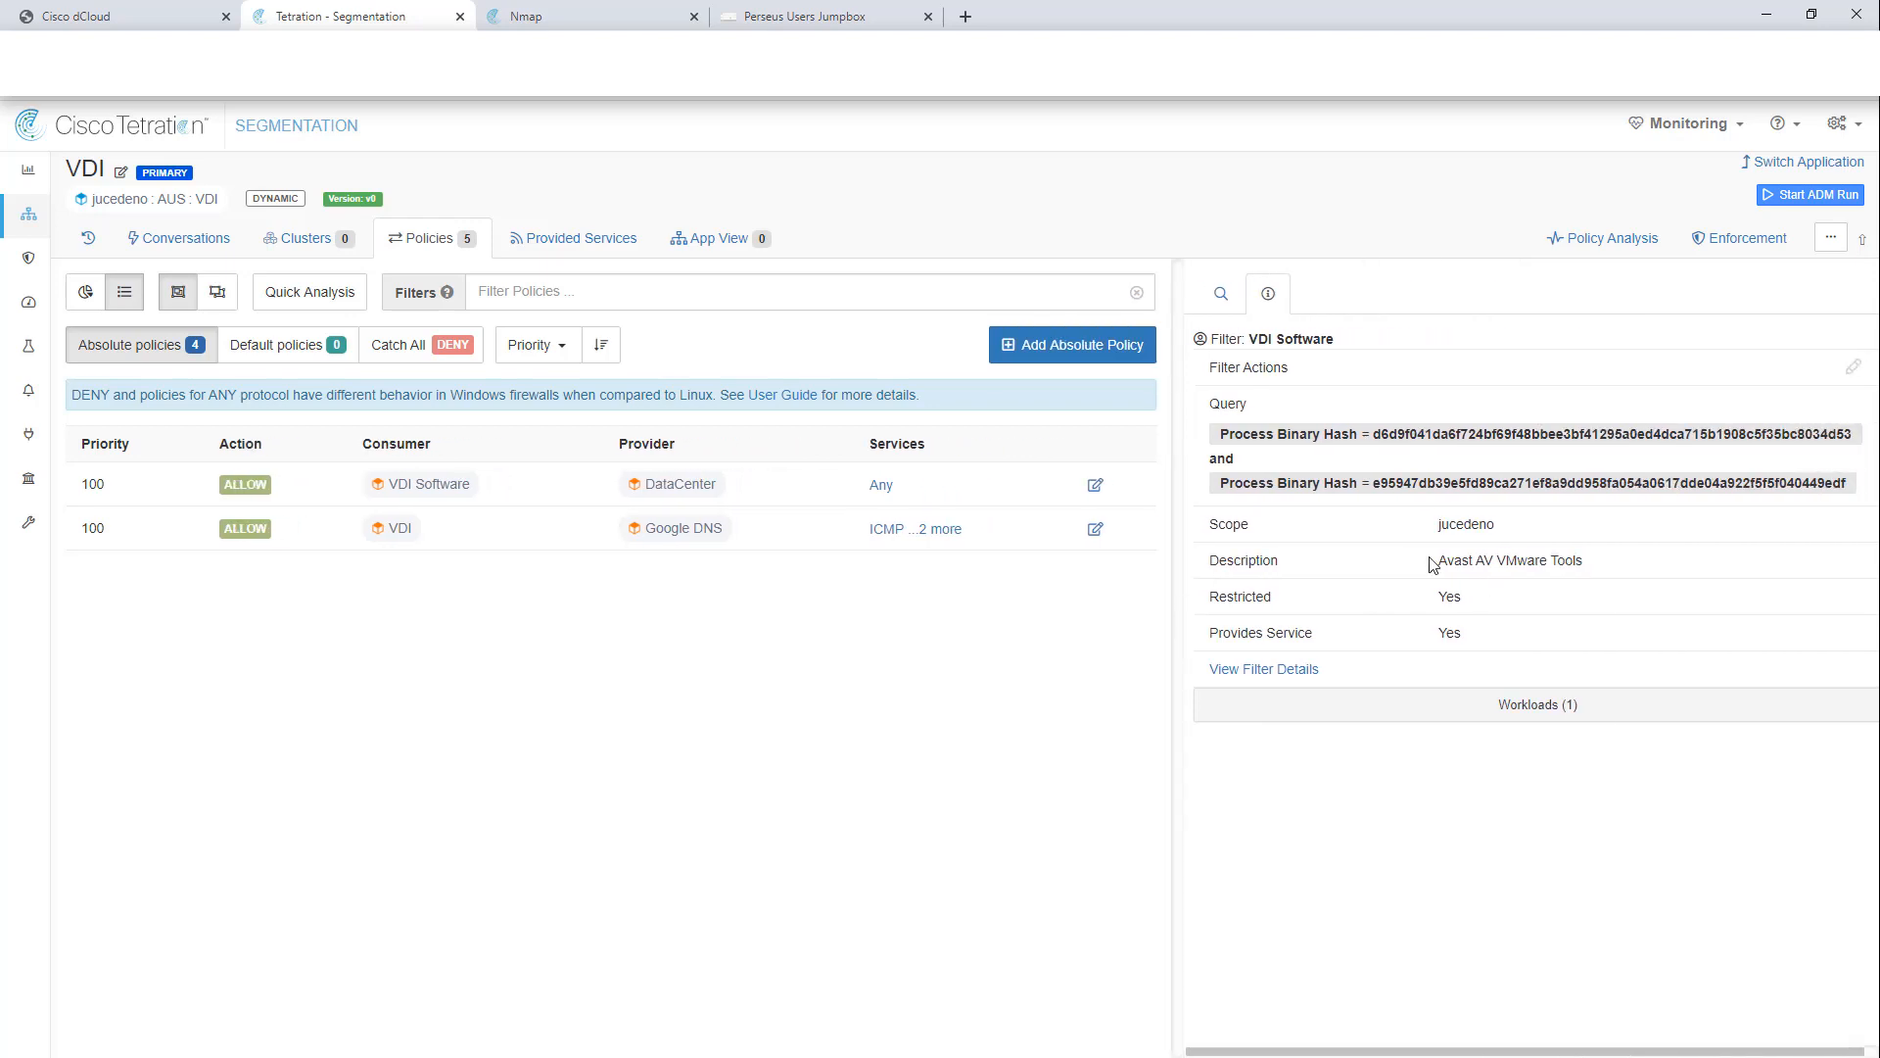
{"action": "left_click_drag", "start_coordinate": [1436, 560], "coordinate": [1651, 563]}
{"action": "left_click", "coordinate": [1651, 563]}
{"action": "left_click_drag", "start_coordinate": [1219, 484], "coordinate": [1666, 482]}
{"action": "left_click", "coordinate": [1594, 537]}
{"action": "left_click_drag", "start_coordinate": [1629, 564], "coordinate": [1397, 577]}
{"action": "left_click", "coordinate": [1397, 577]}
Step: Inspect the VDI filter's conditions: OS contains Windows10 and Hostname contains VDI
{"action": "left_click", "coordinate": [397, 532]}
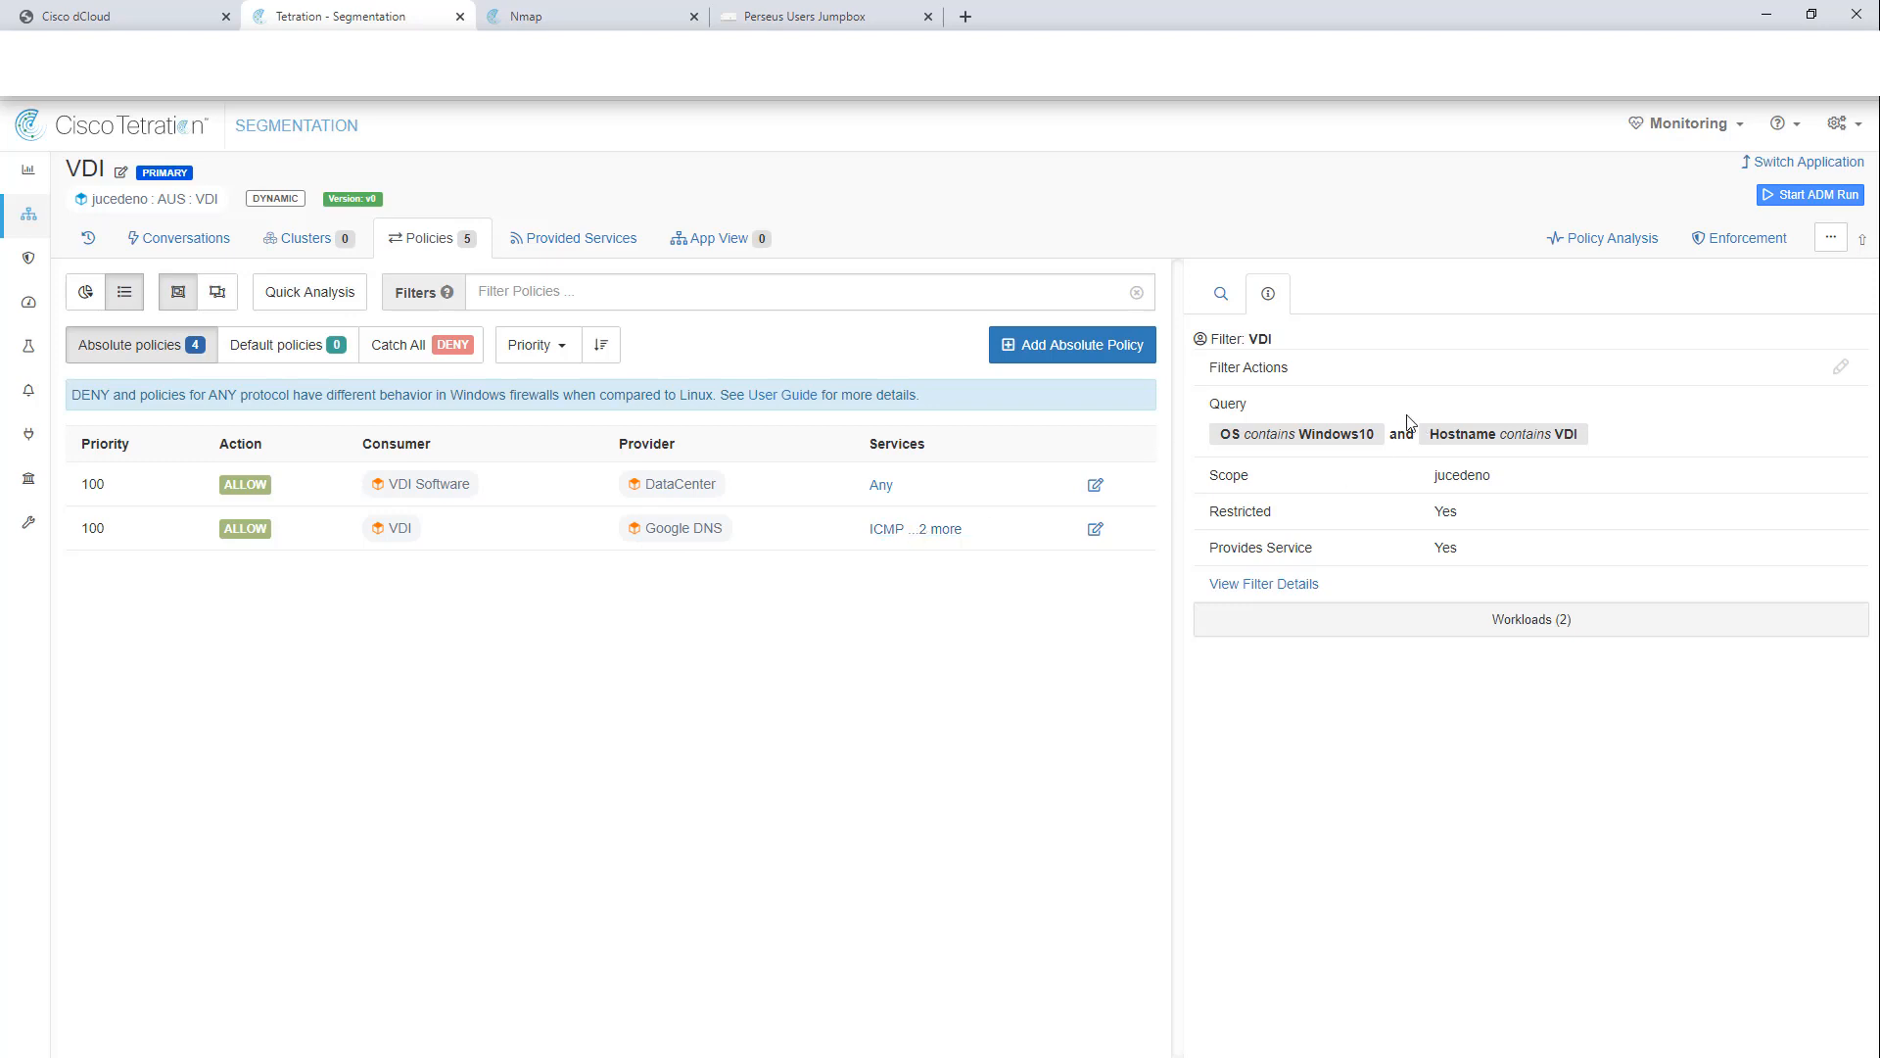
{"action": "left_click_drag", "start_coordinate": [1219, 434], "coordinate": [1628, 439]}
{"action": "left_click", "coordinate": [1378, 433]}
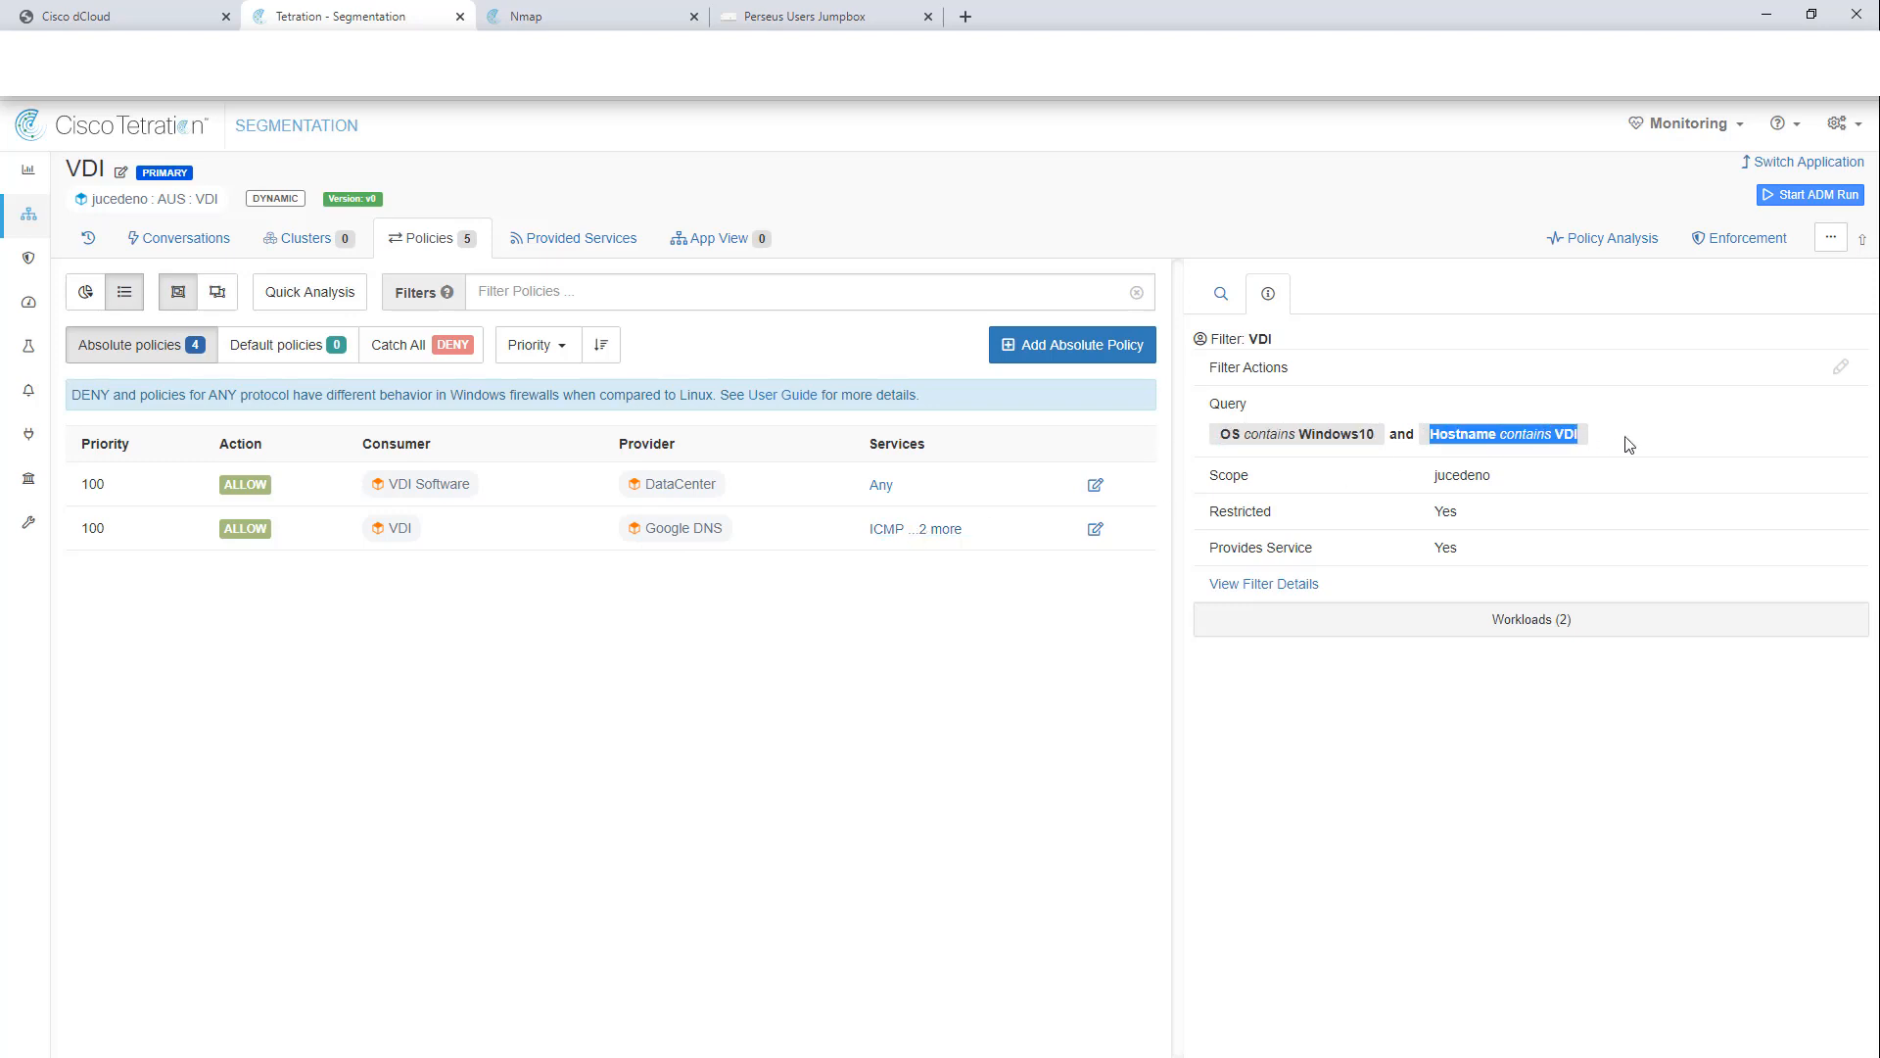
{"action": "left_click", "coordinate": [1633, 437]}
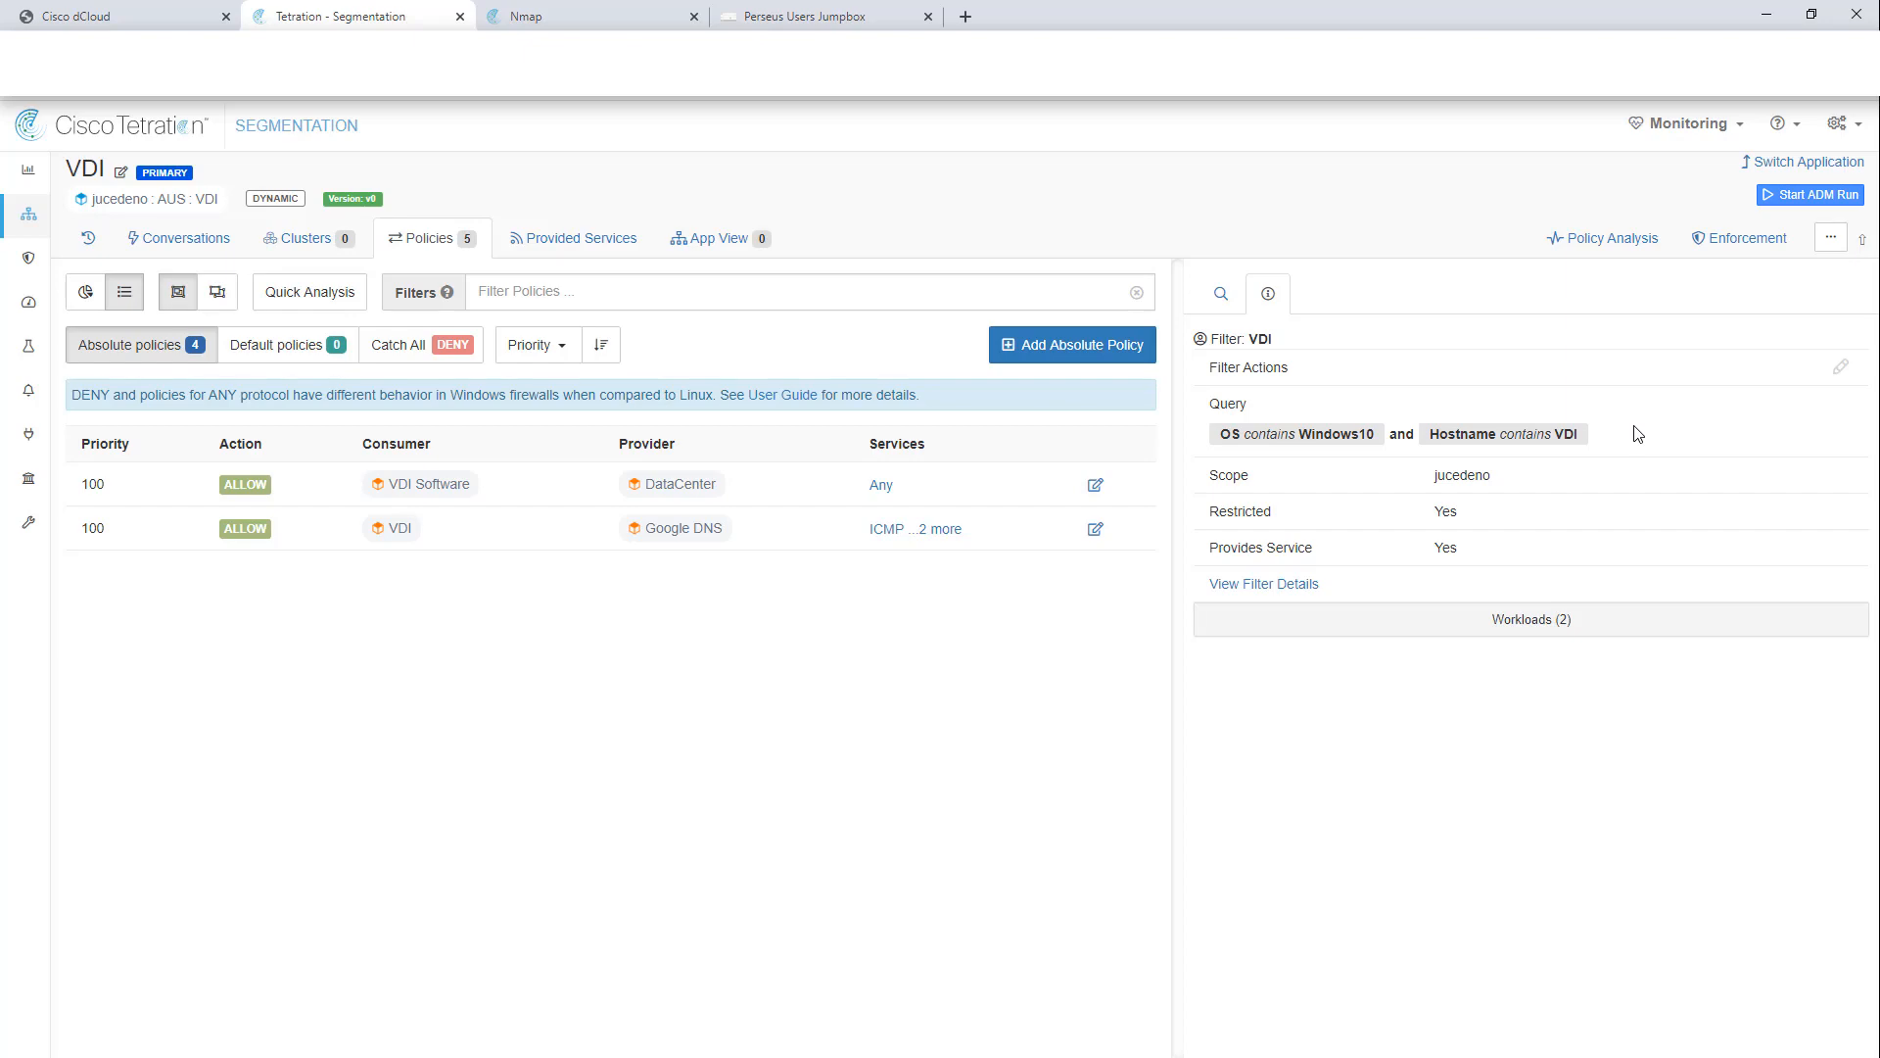
Step: Enforce VDI's latest policies as version p1 and return to the workspace list
{"action": "left_click", "coordinate": [1744, 238]}
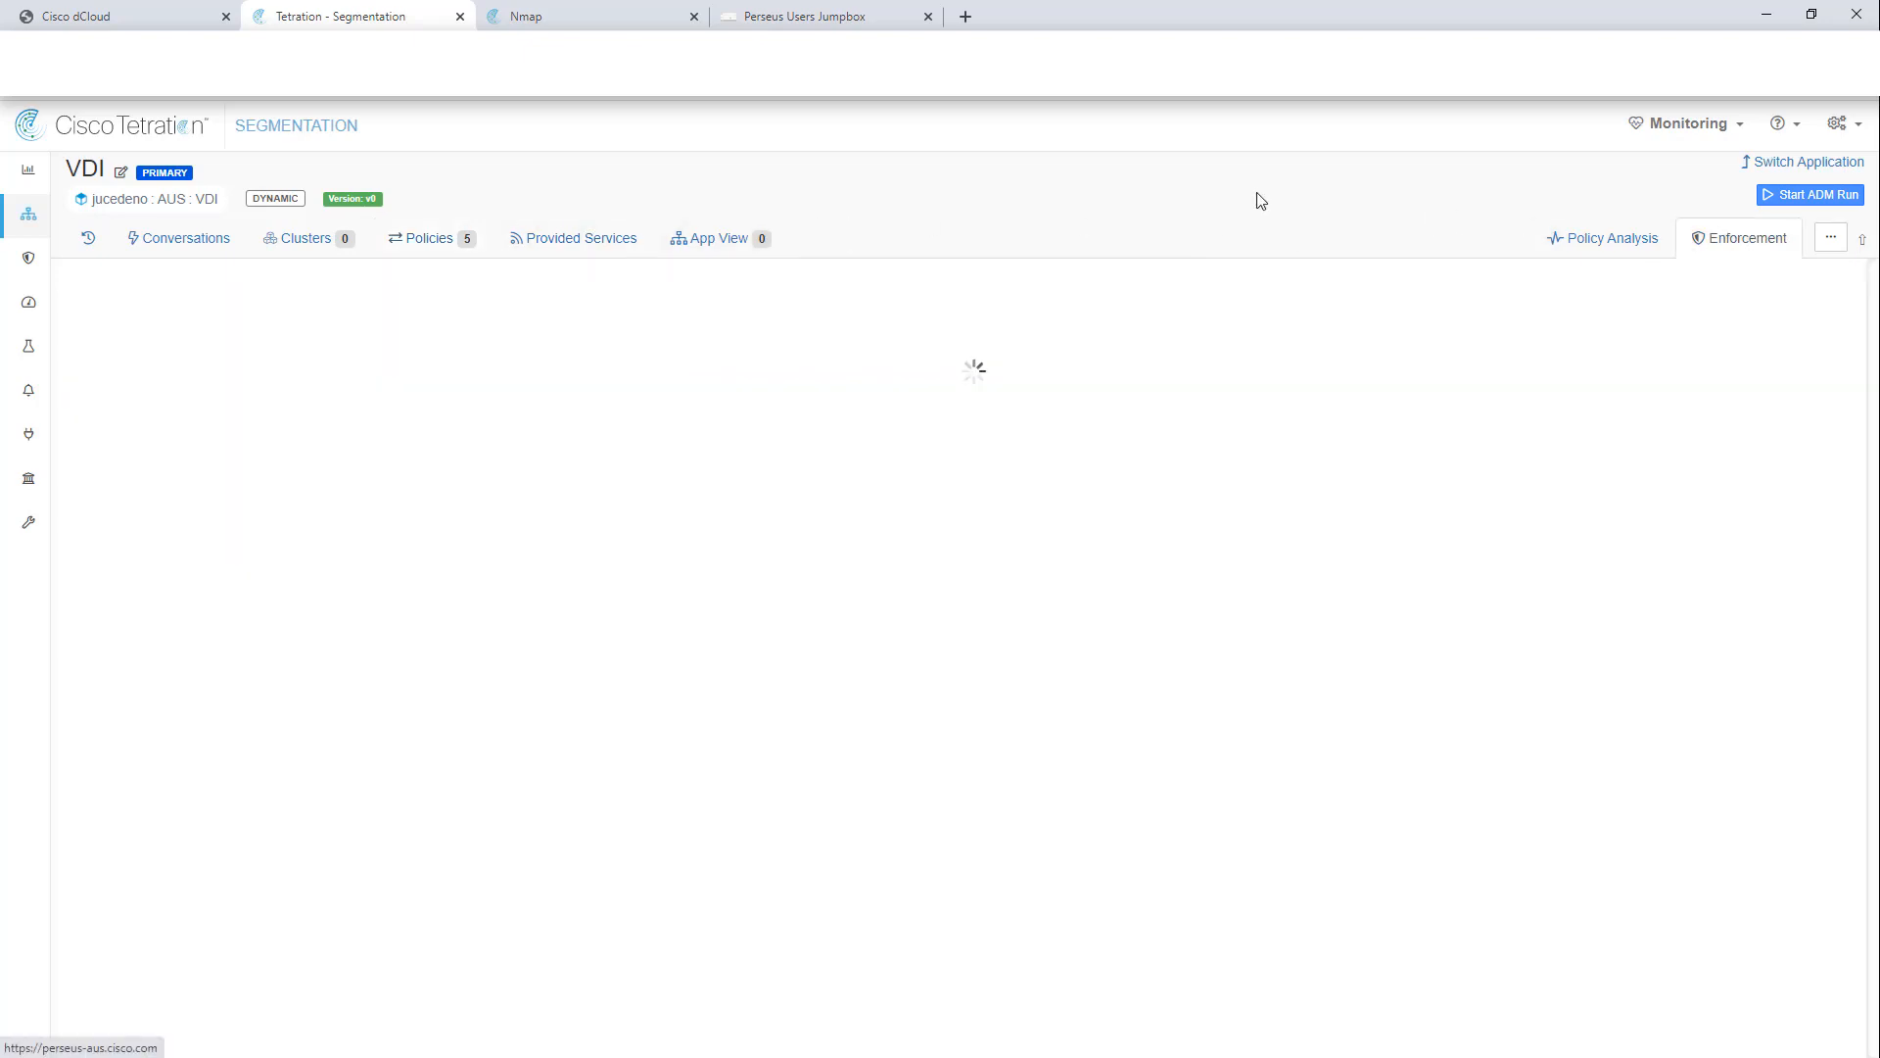
{"action": "left_click", "coordinate": [1792, 290]}
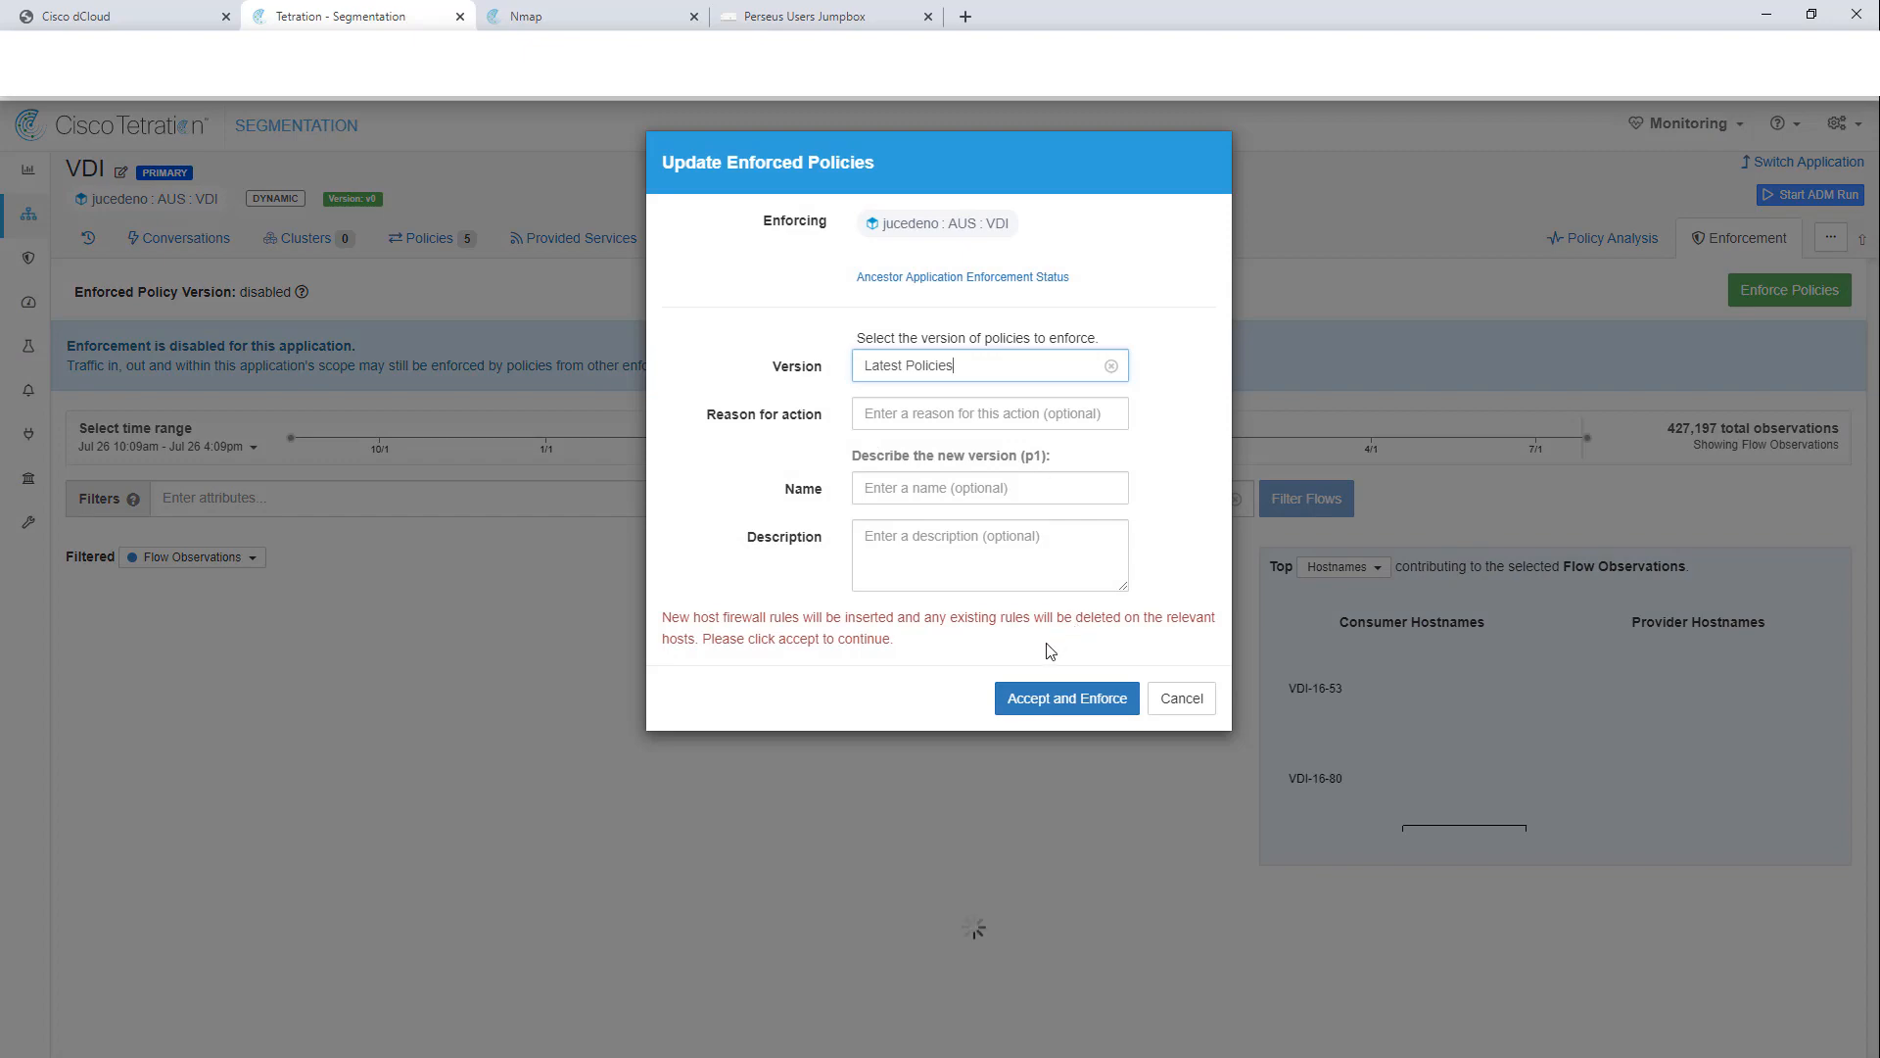
{"action": "left_click", "coordinate": [1059, 741]}
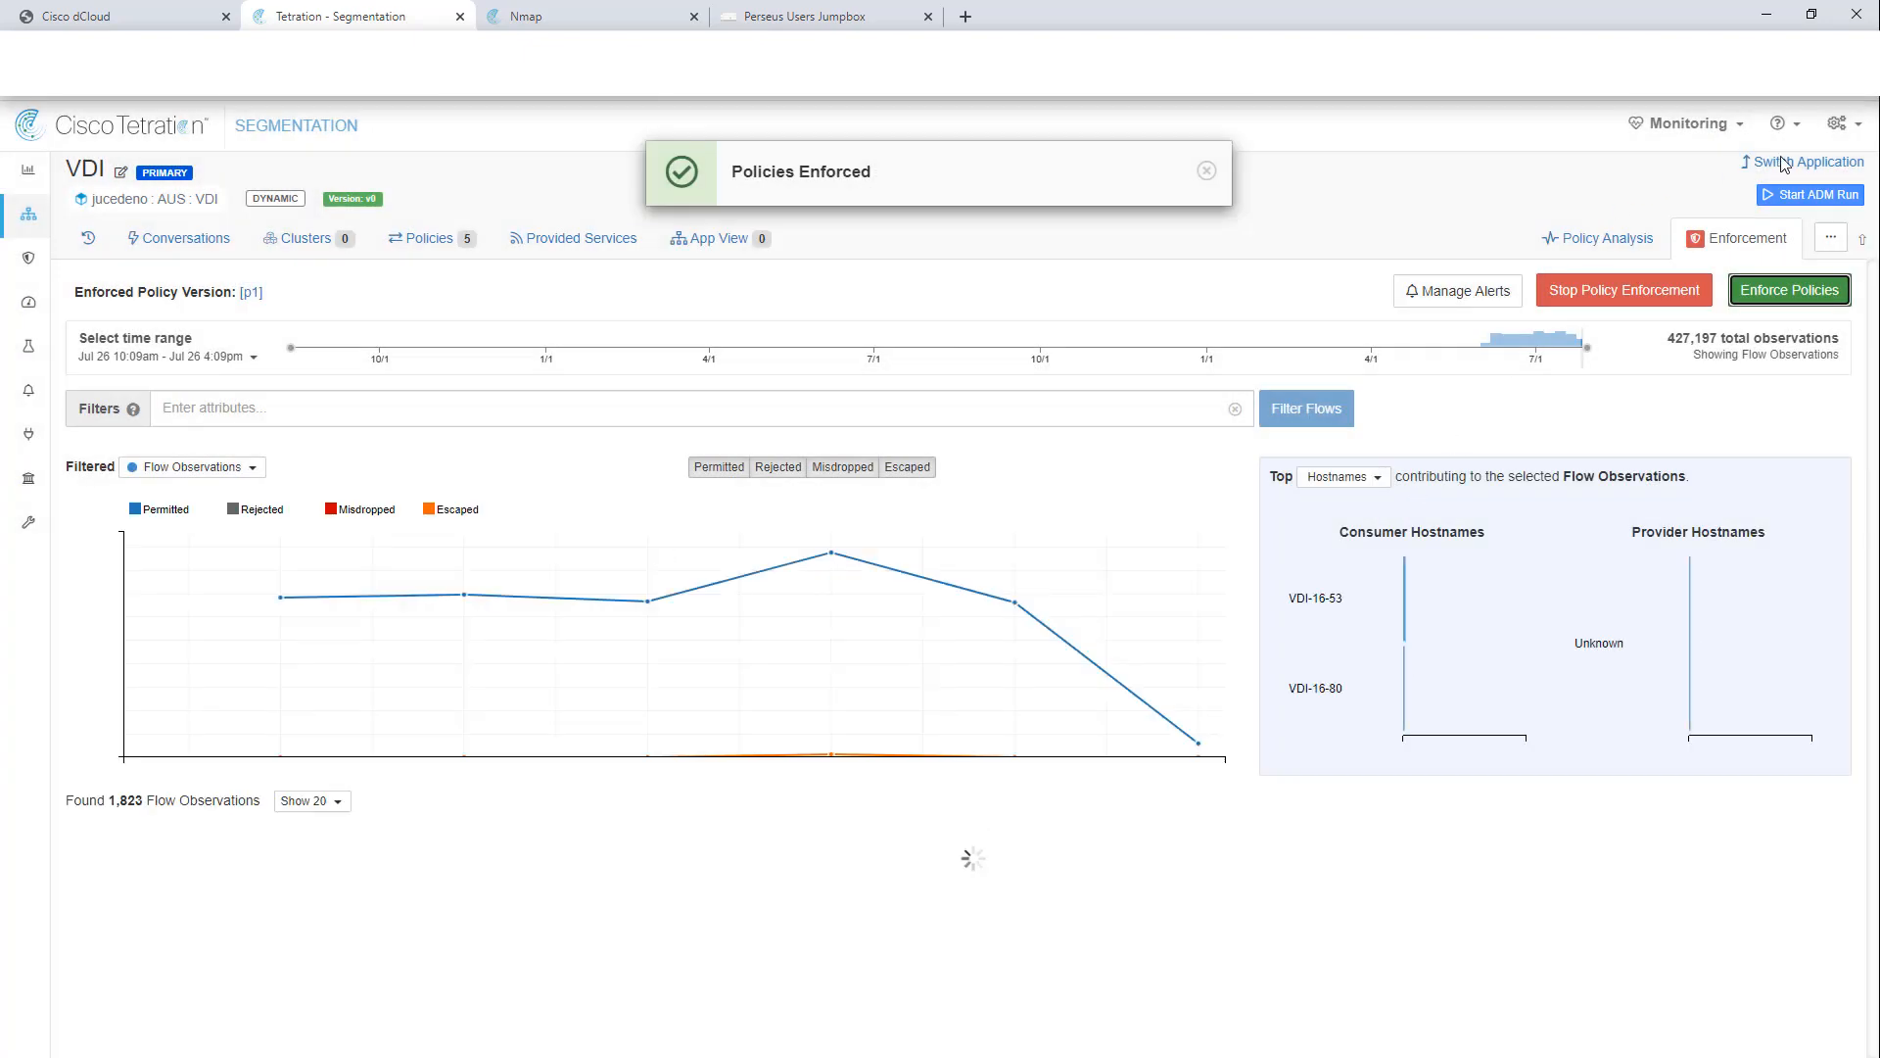
{"action": "left_click", "coordinate": [1784, 164]}
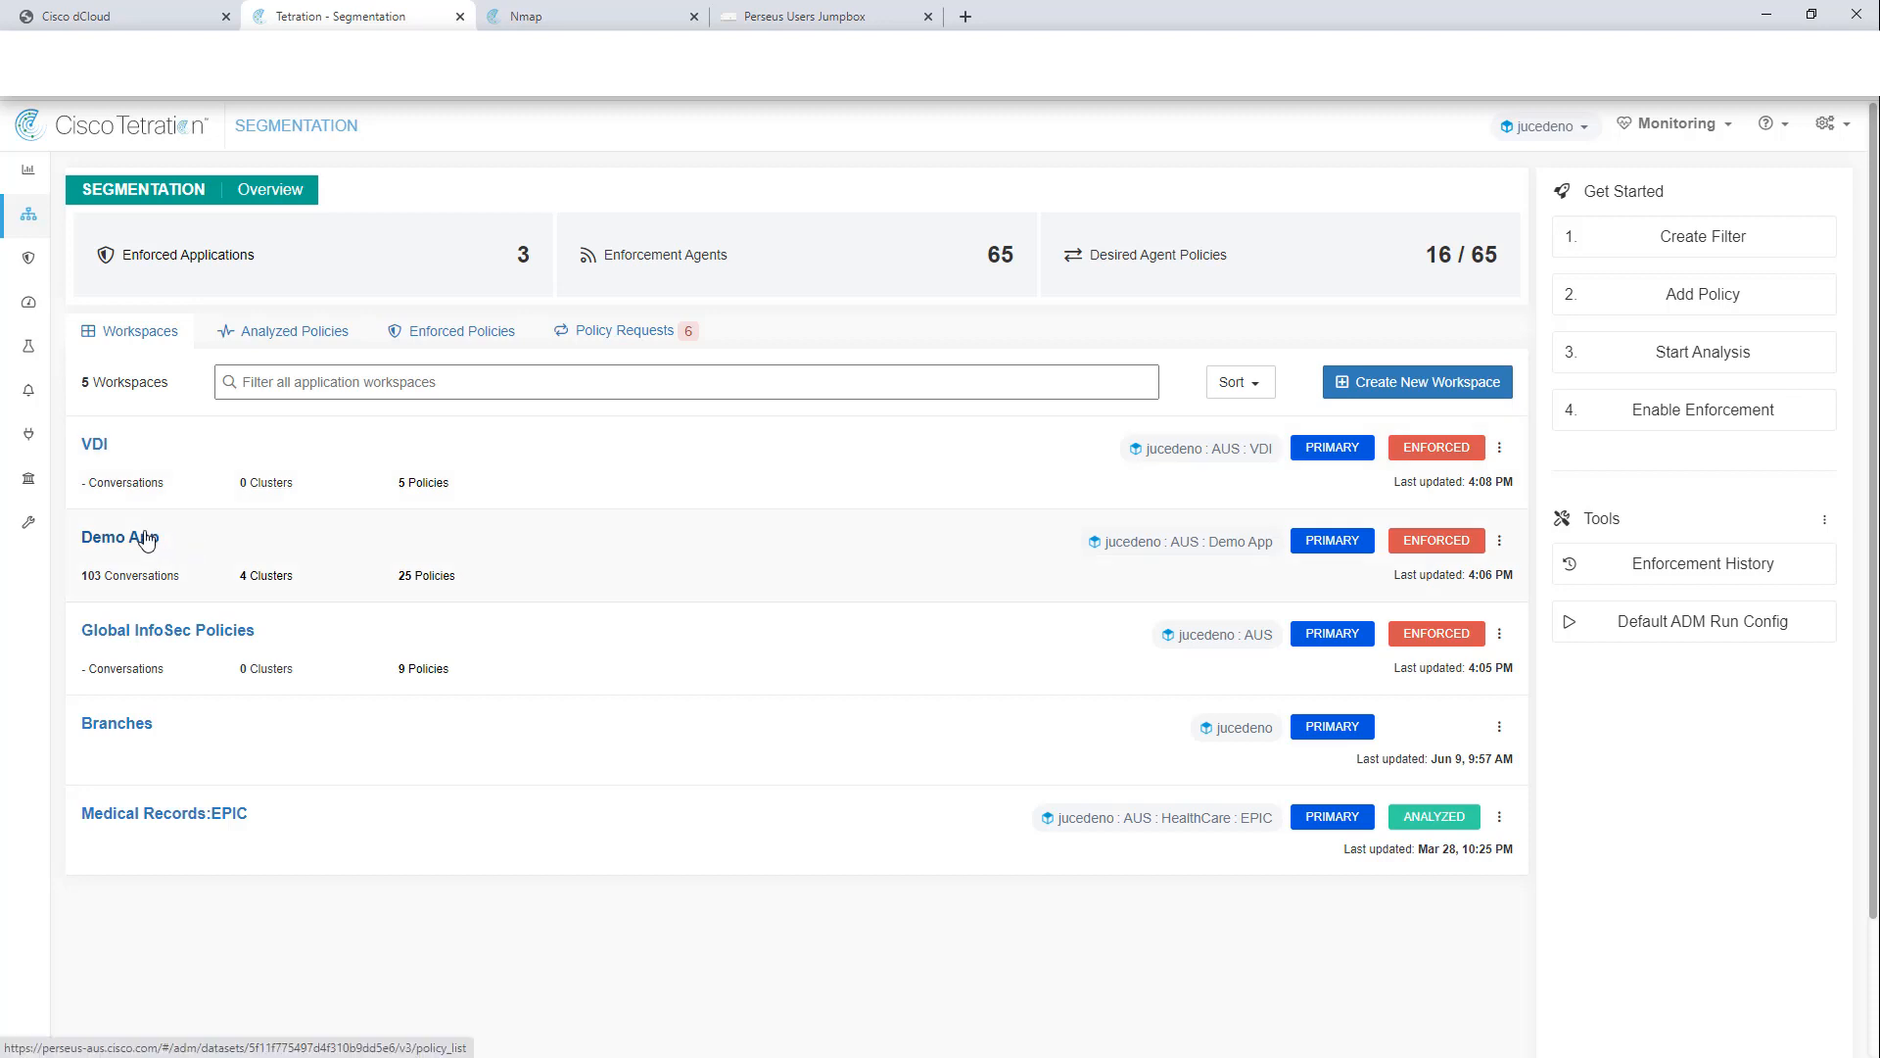
Step: Open the inventory profile of workload 172.17.17.81 from Demo App's DB Tier cluster
{"action": "left_click", "coordinate": [692, 525]}
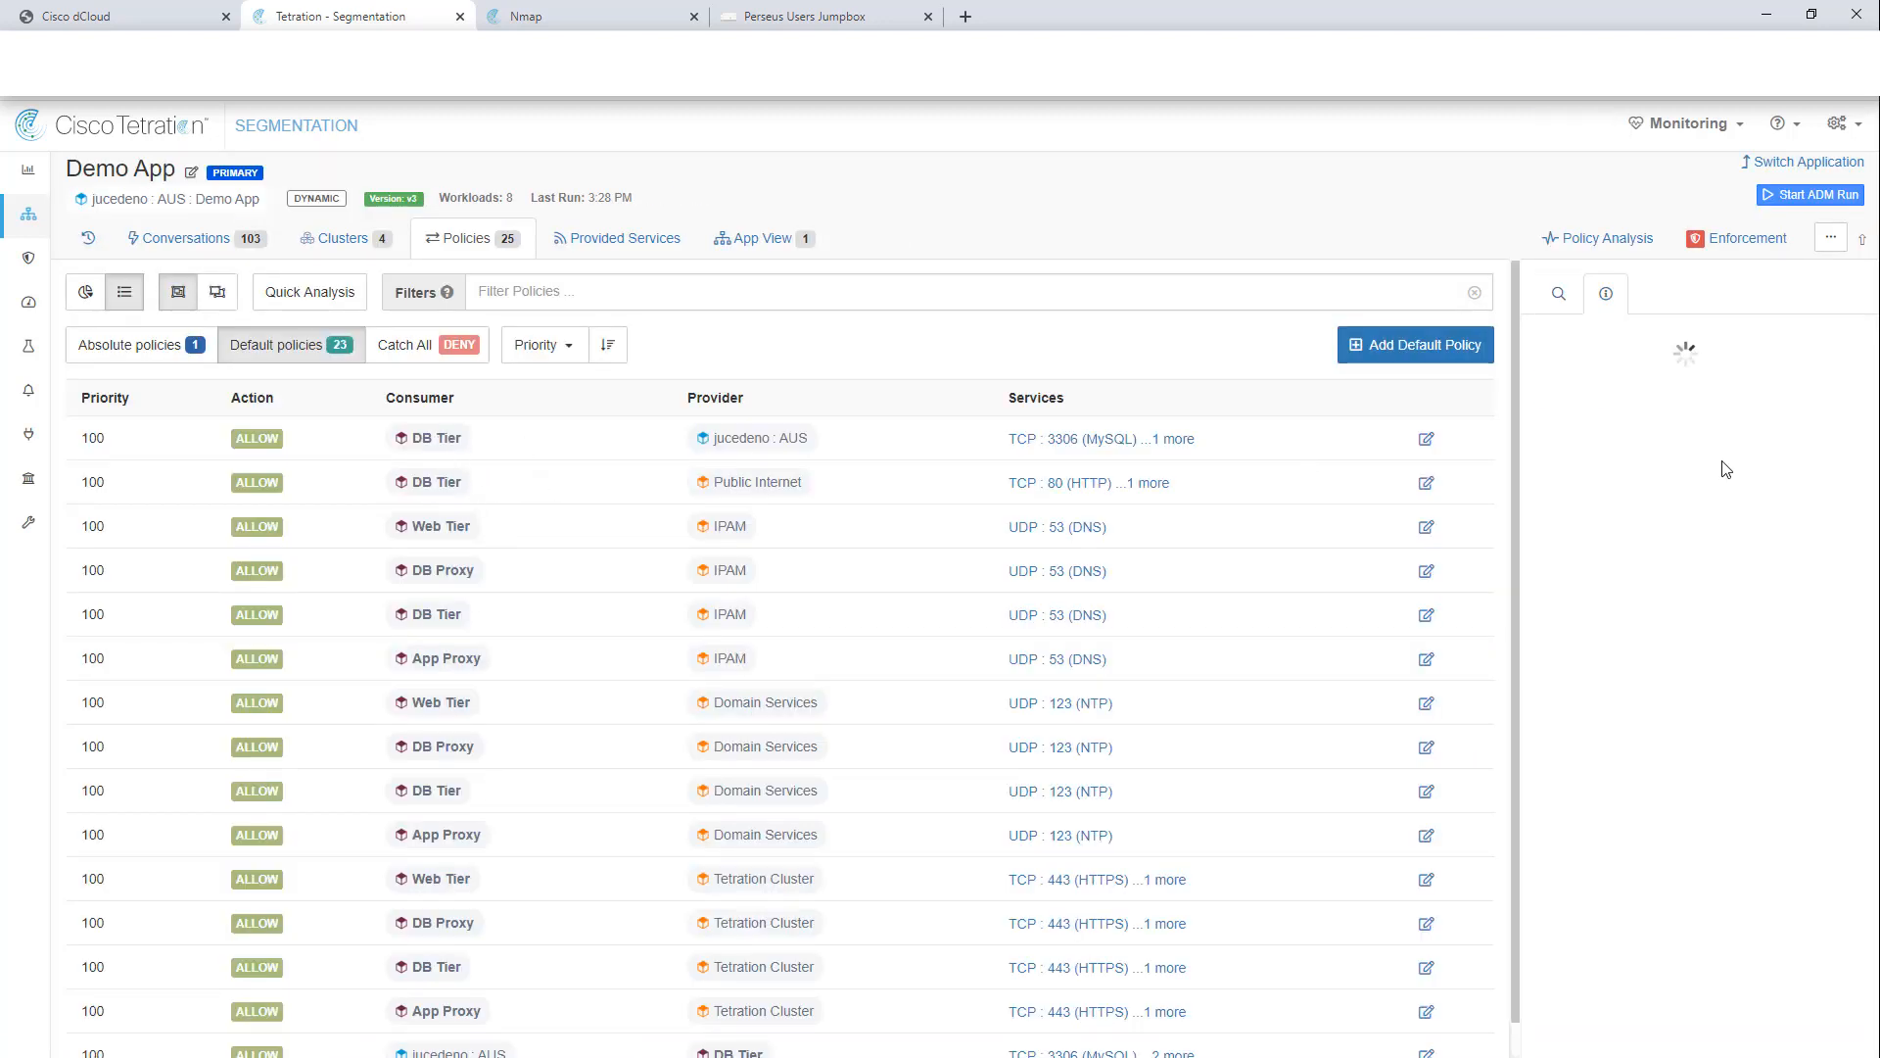
{"action": "left_click", "coordinate": [1713, 593]}
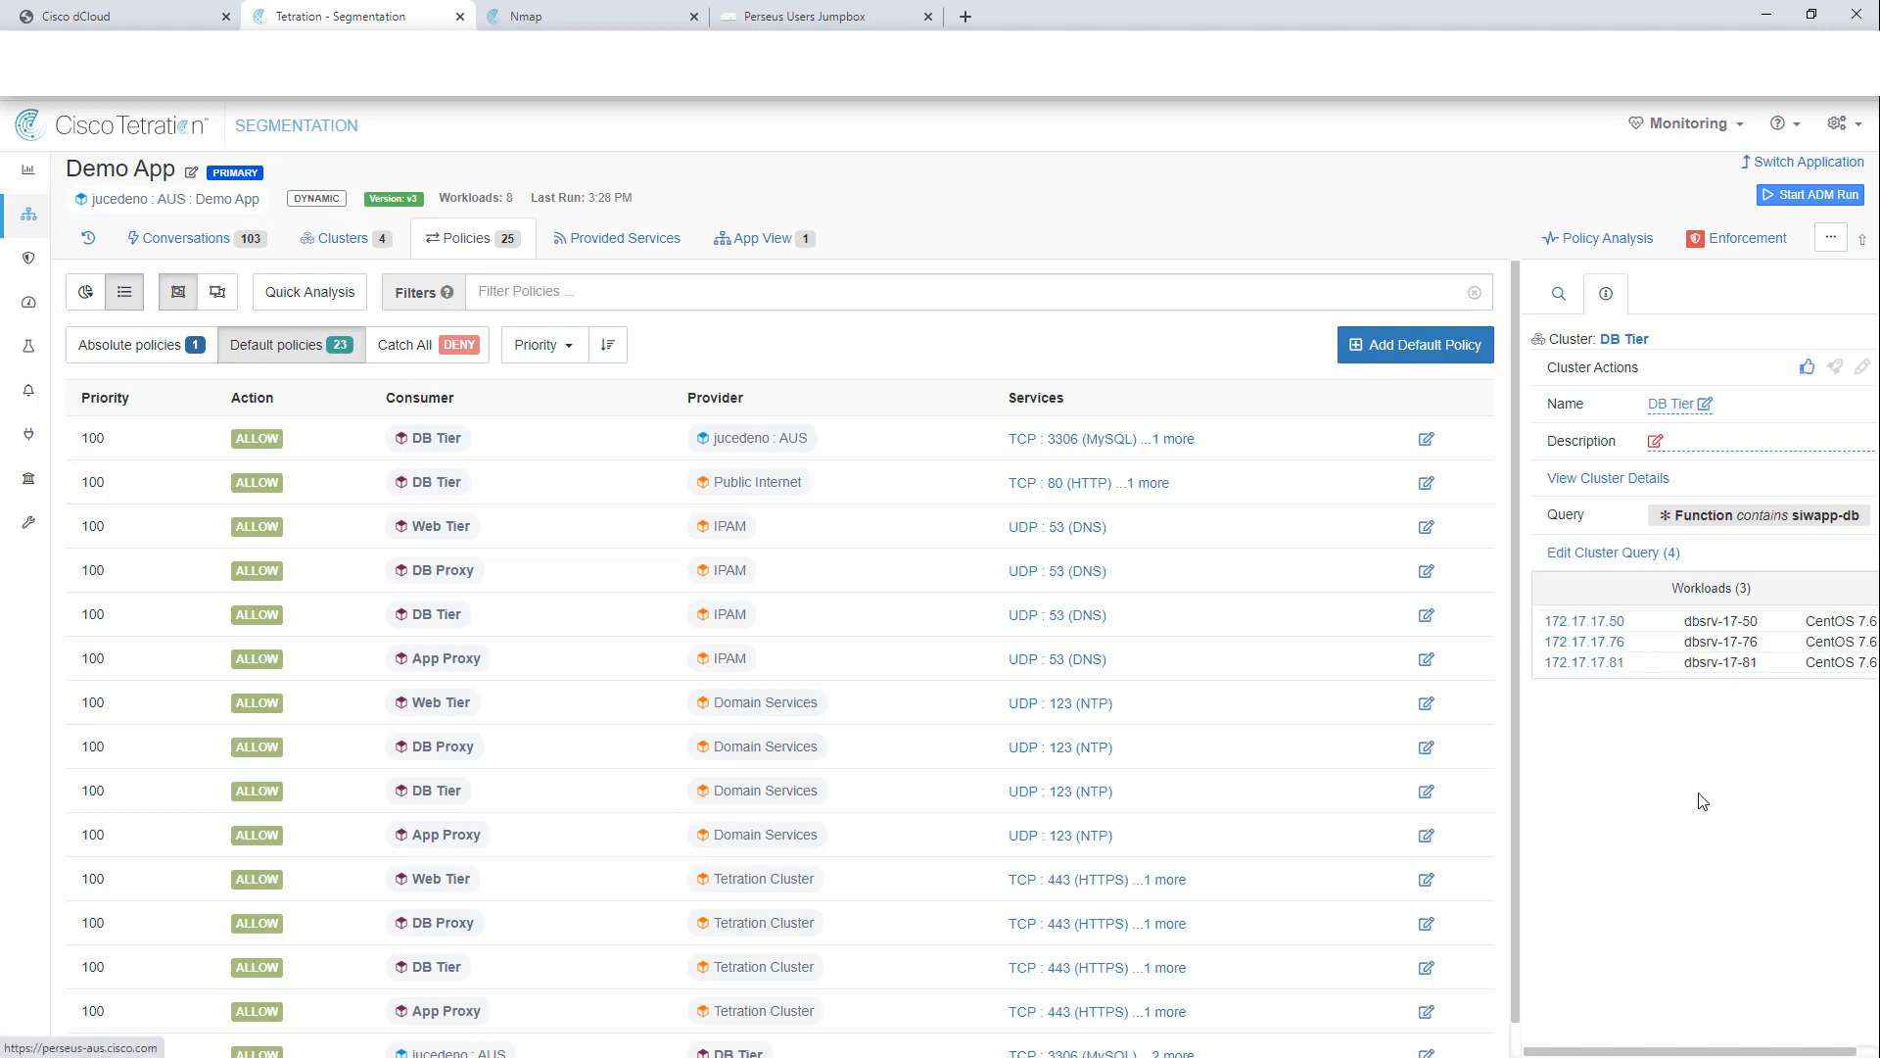
{"action": "left_click", "coordinate": [1589, 662]}
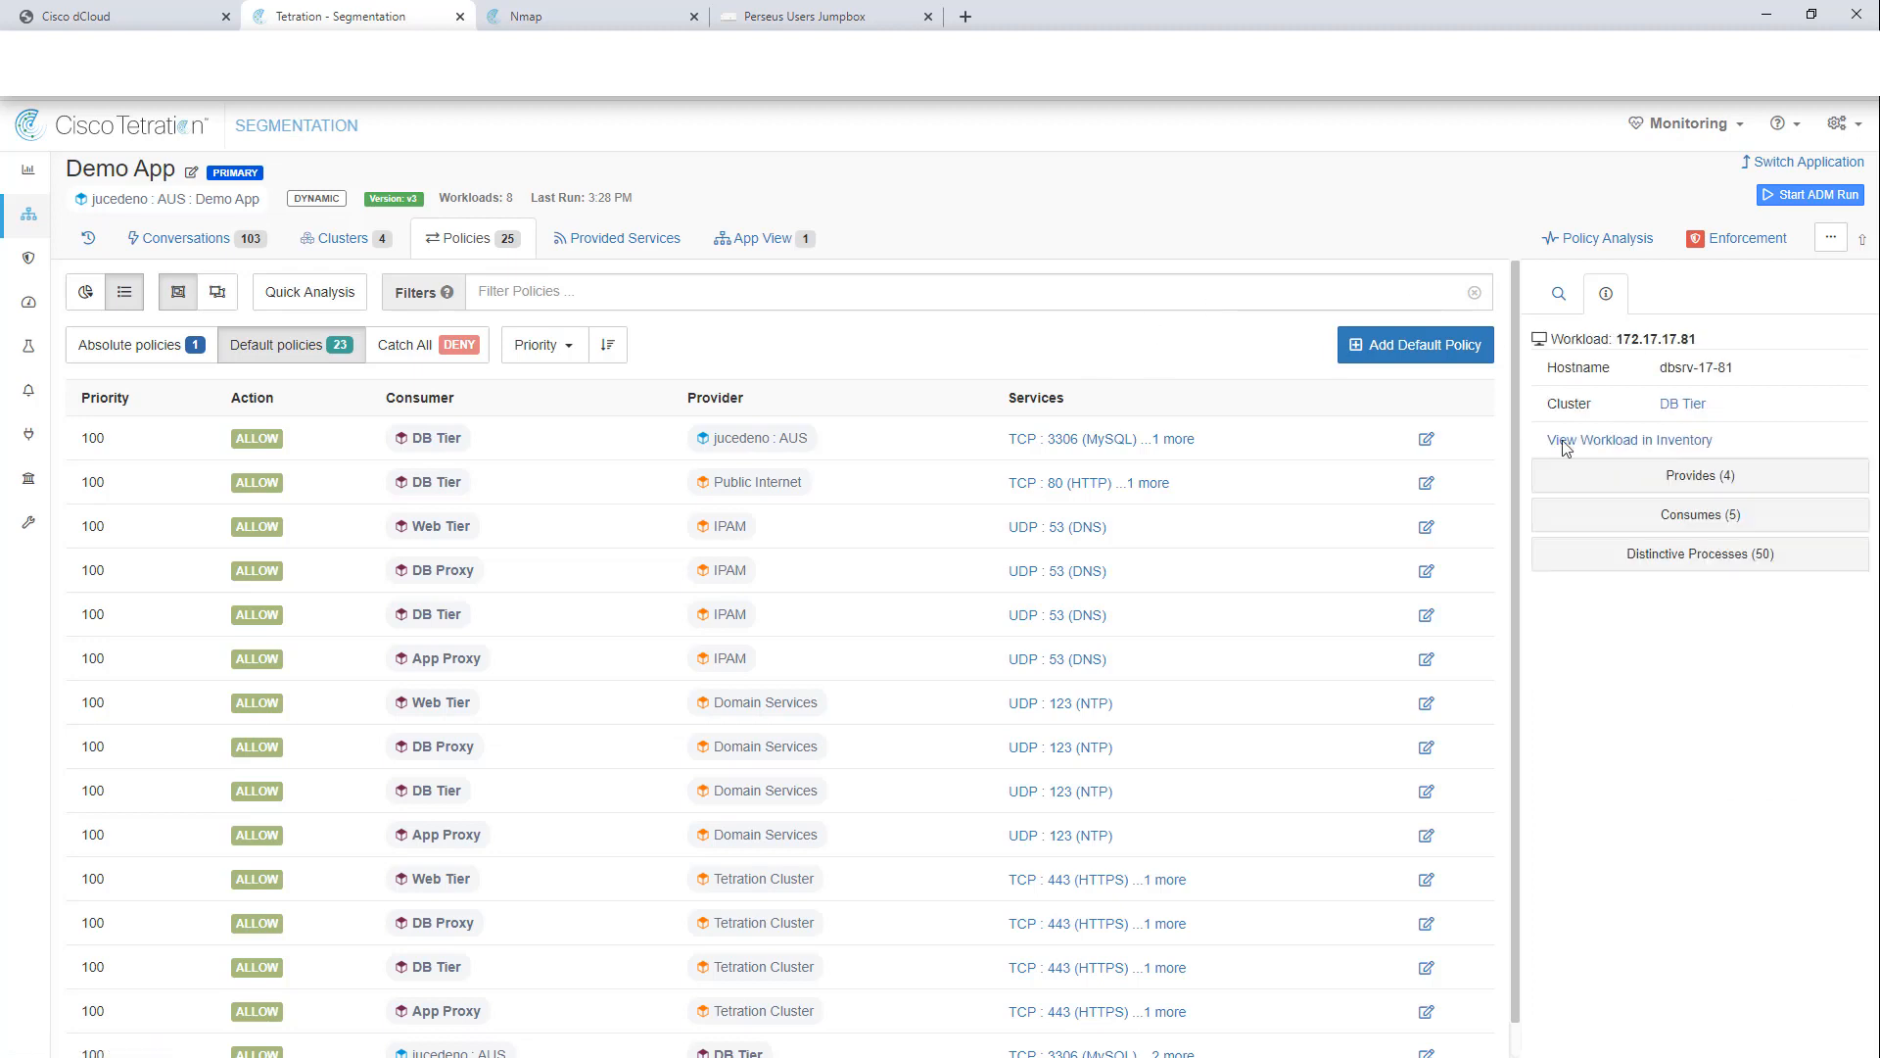
{"action": "left_click", "coordinate": [1606, 440]}
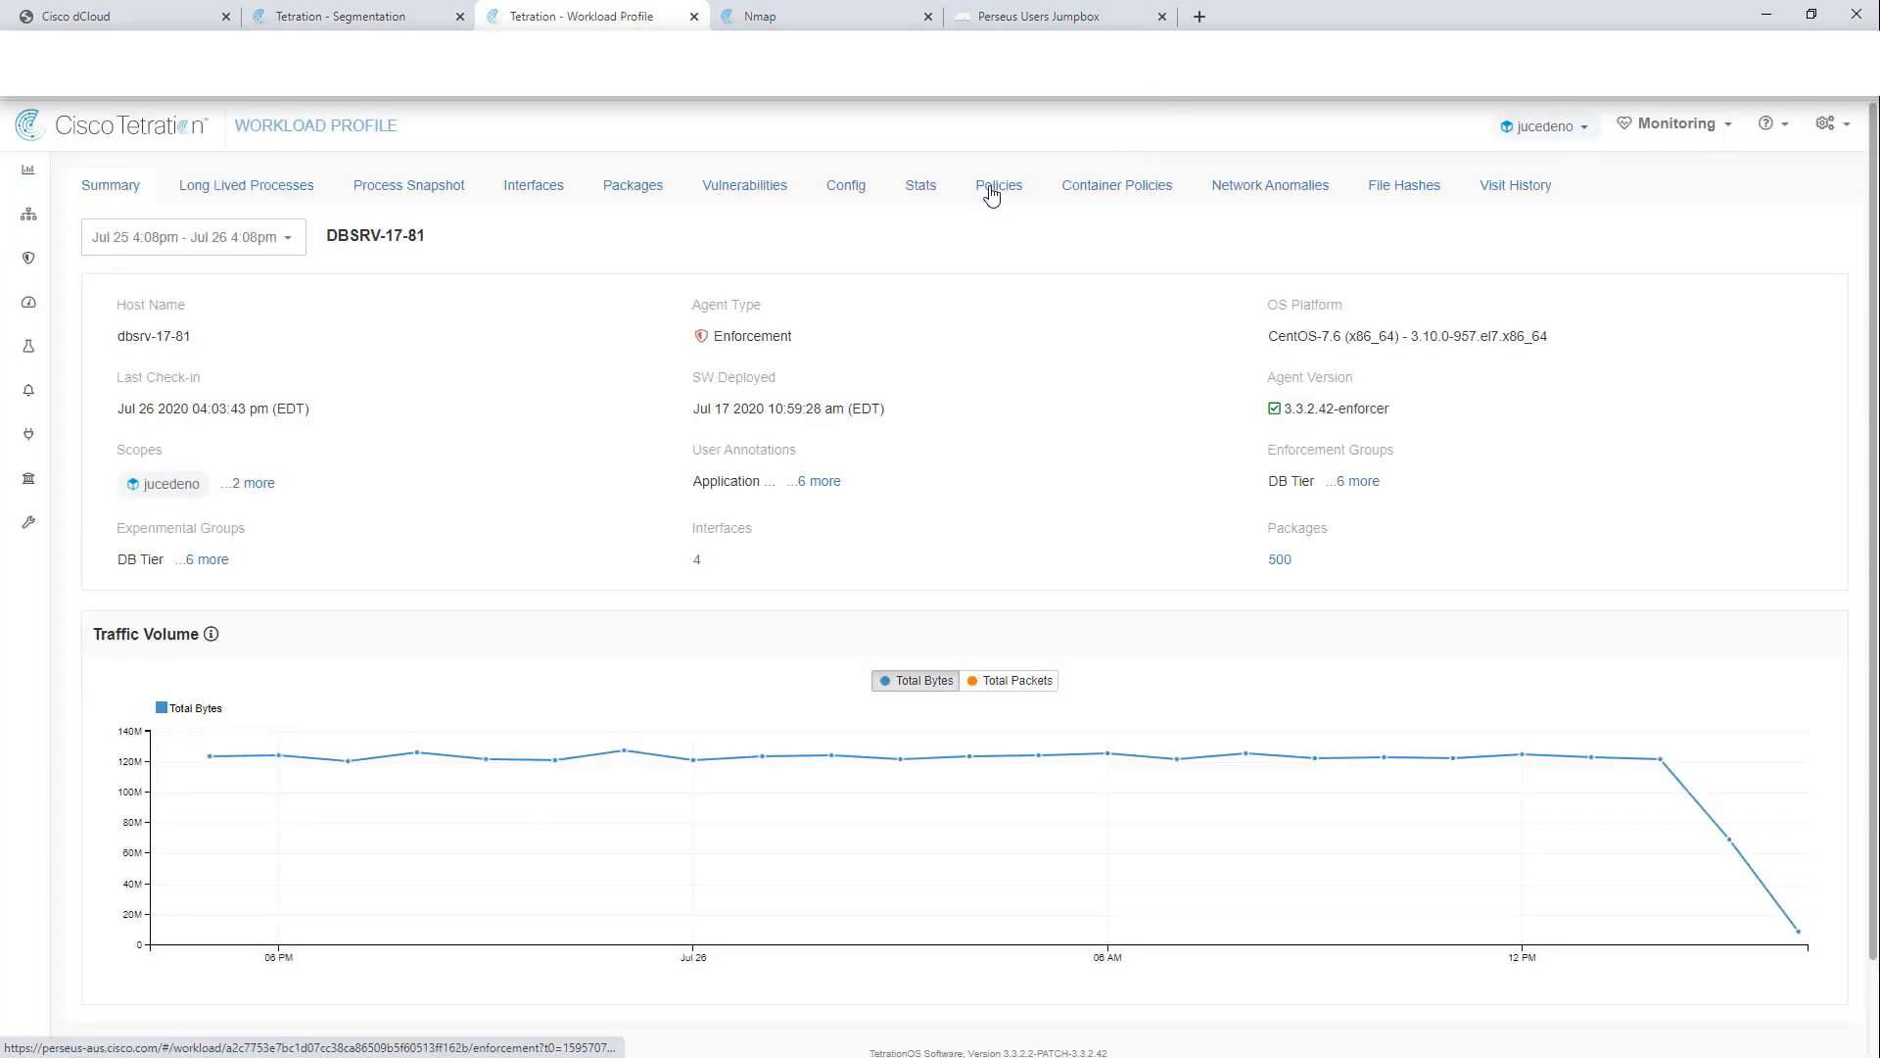
Step: Show dbsrv-17-81's concrete policies and load their packet and byte hit counts
{"action": "left_click", "coordinate": [991, 193]}
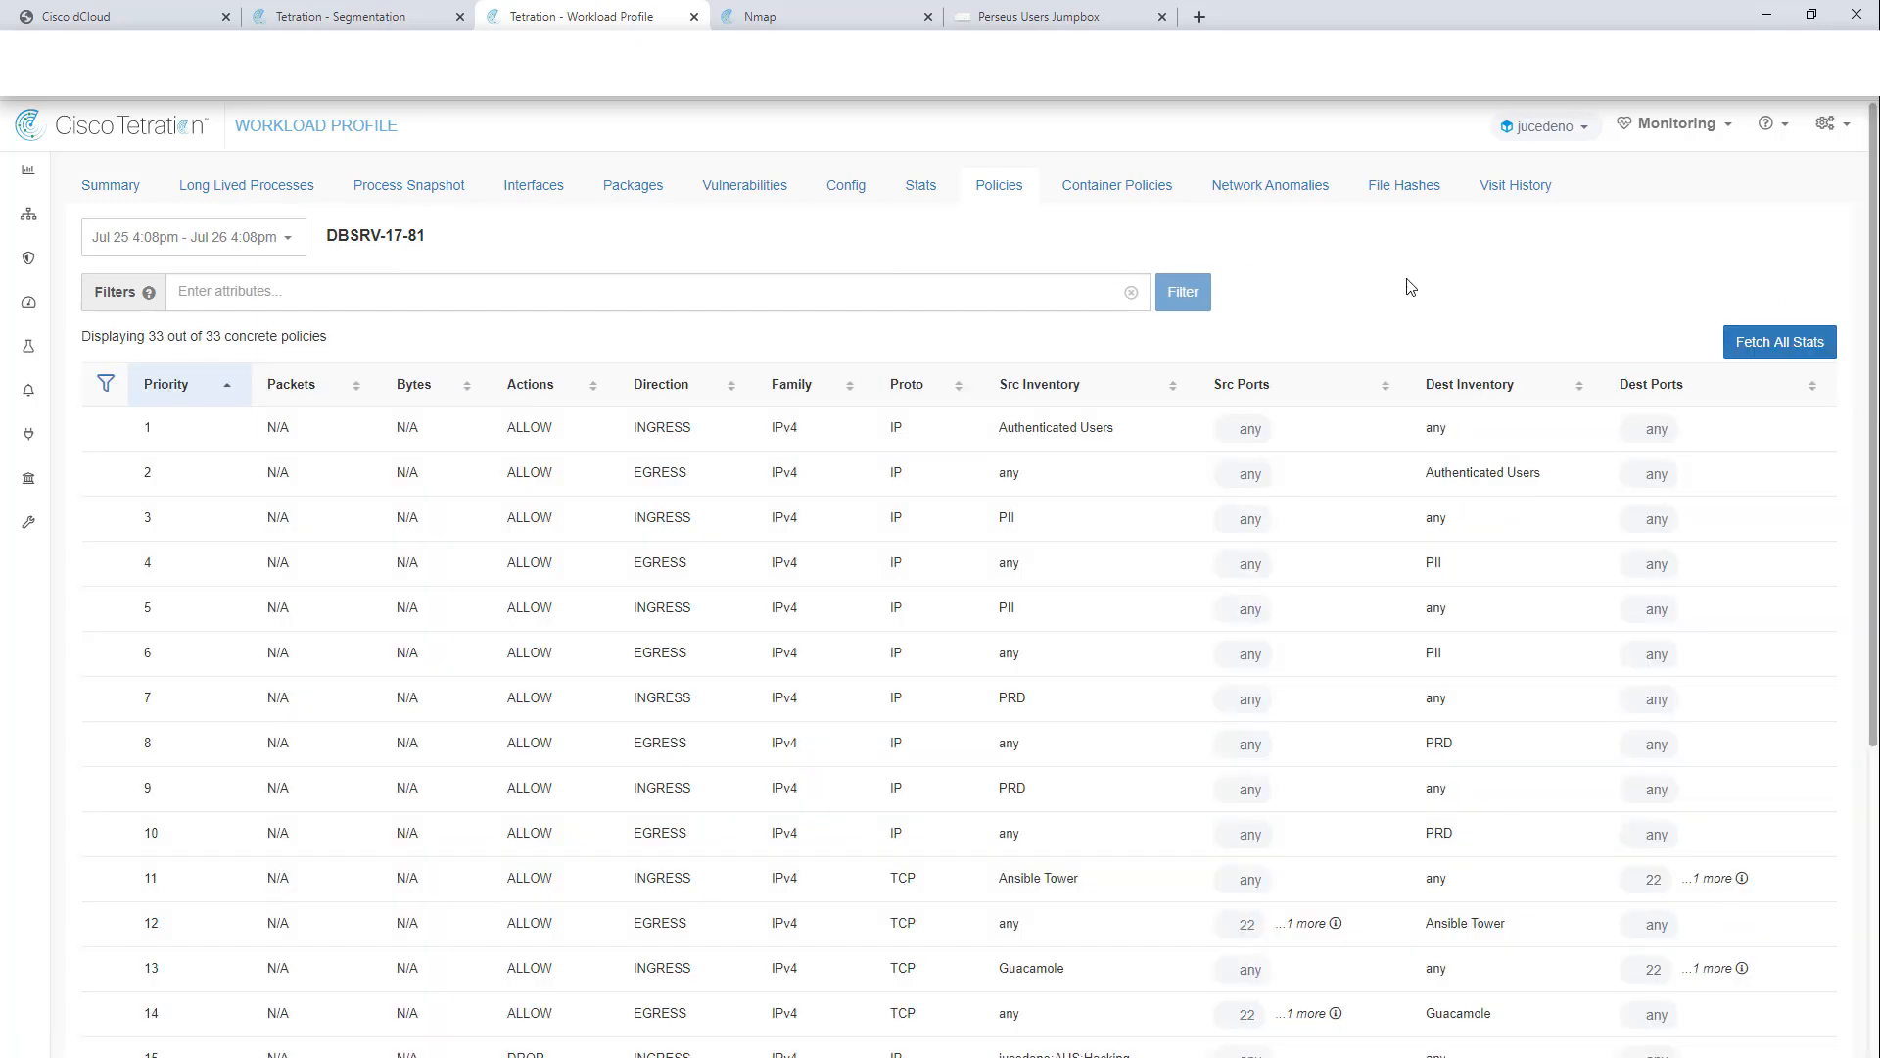
{"action": "scroll", "coordinate": [1410, 286], "scroll_direction": "down", "scroll_amount": 2}
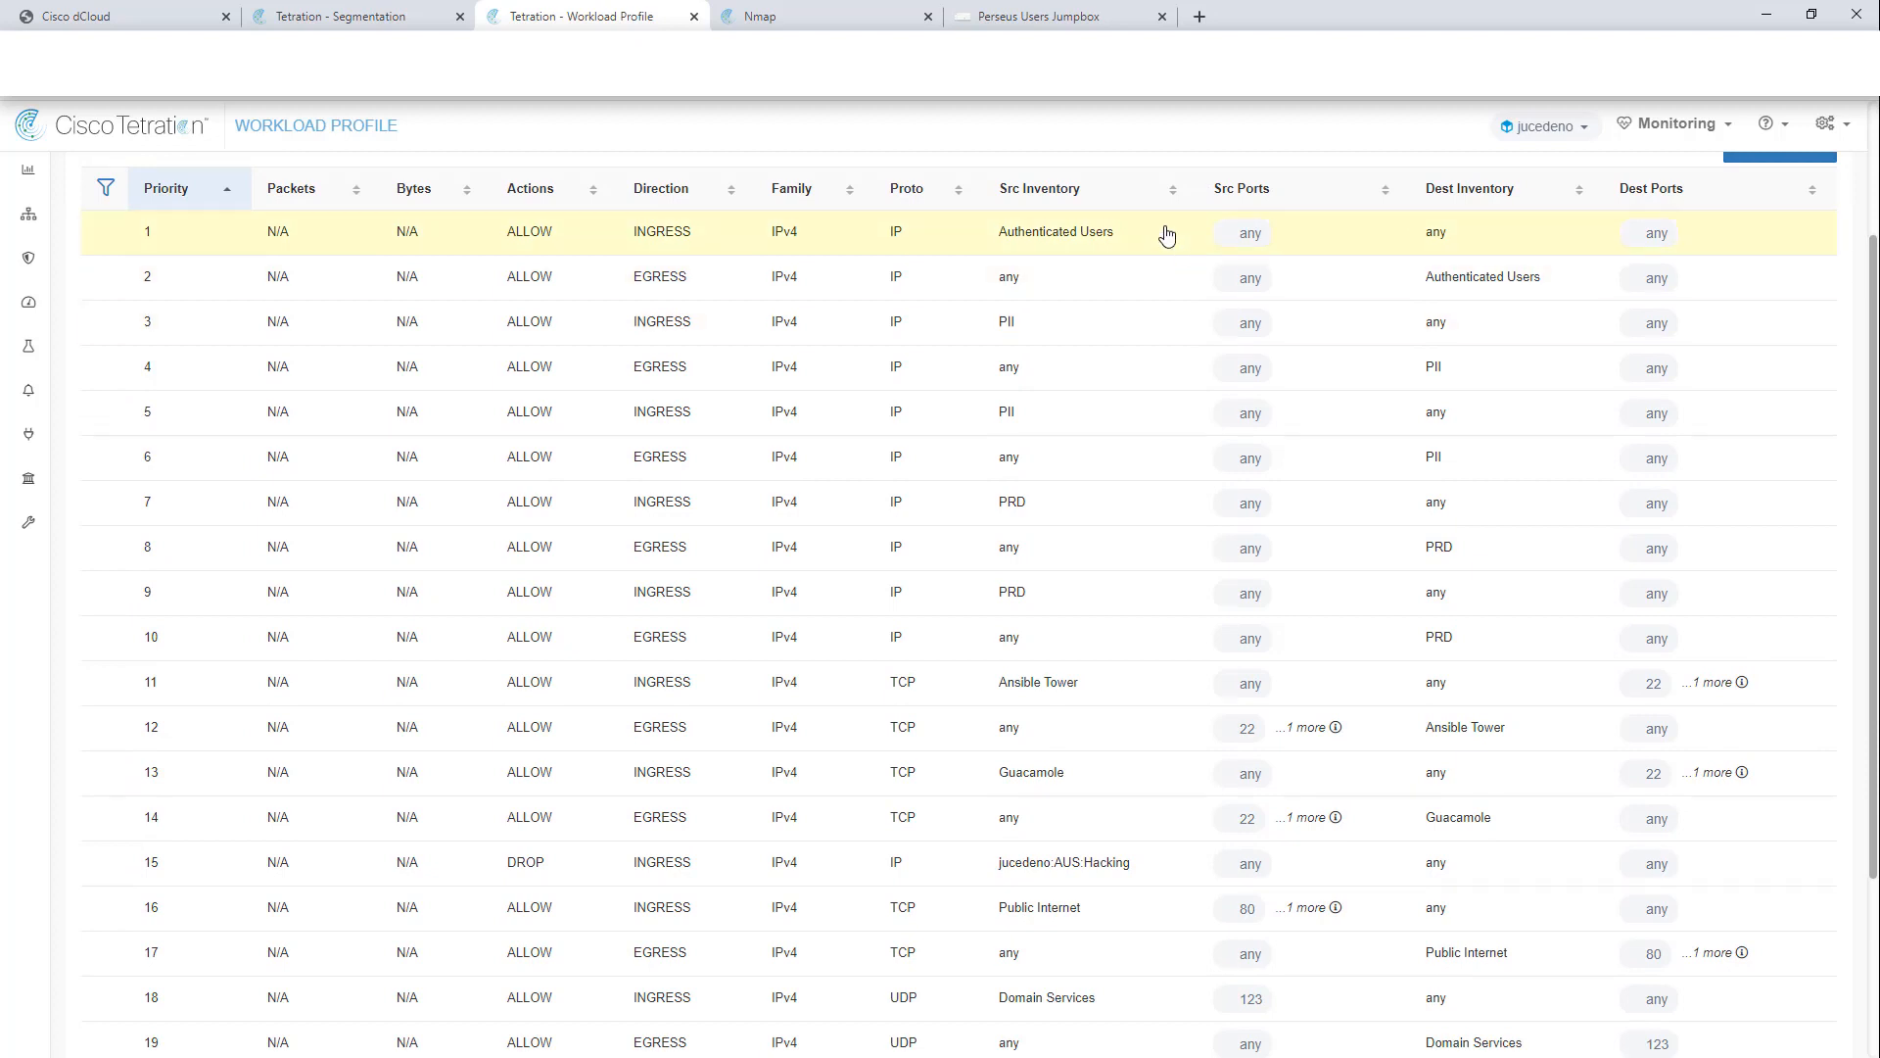
{"action": "scroll", "coordinate": [1742, 239], "scroll_direction": "up", "scroll_amount": 2}
{"action": "left_click", "coordinate": [1762, 349]}
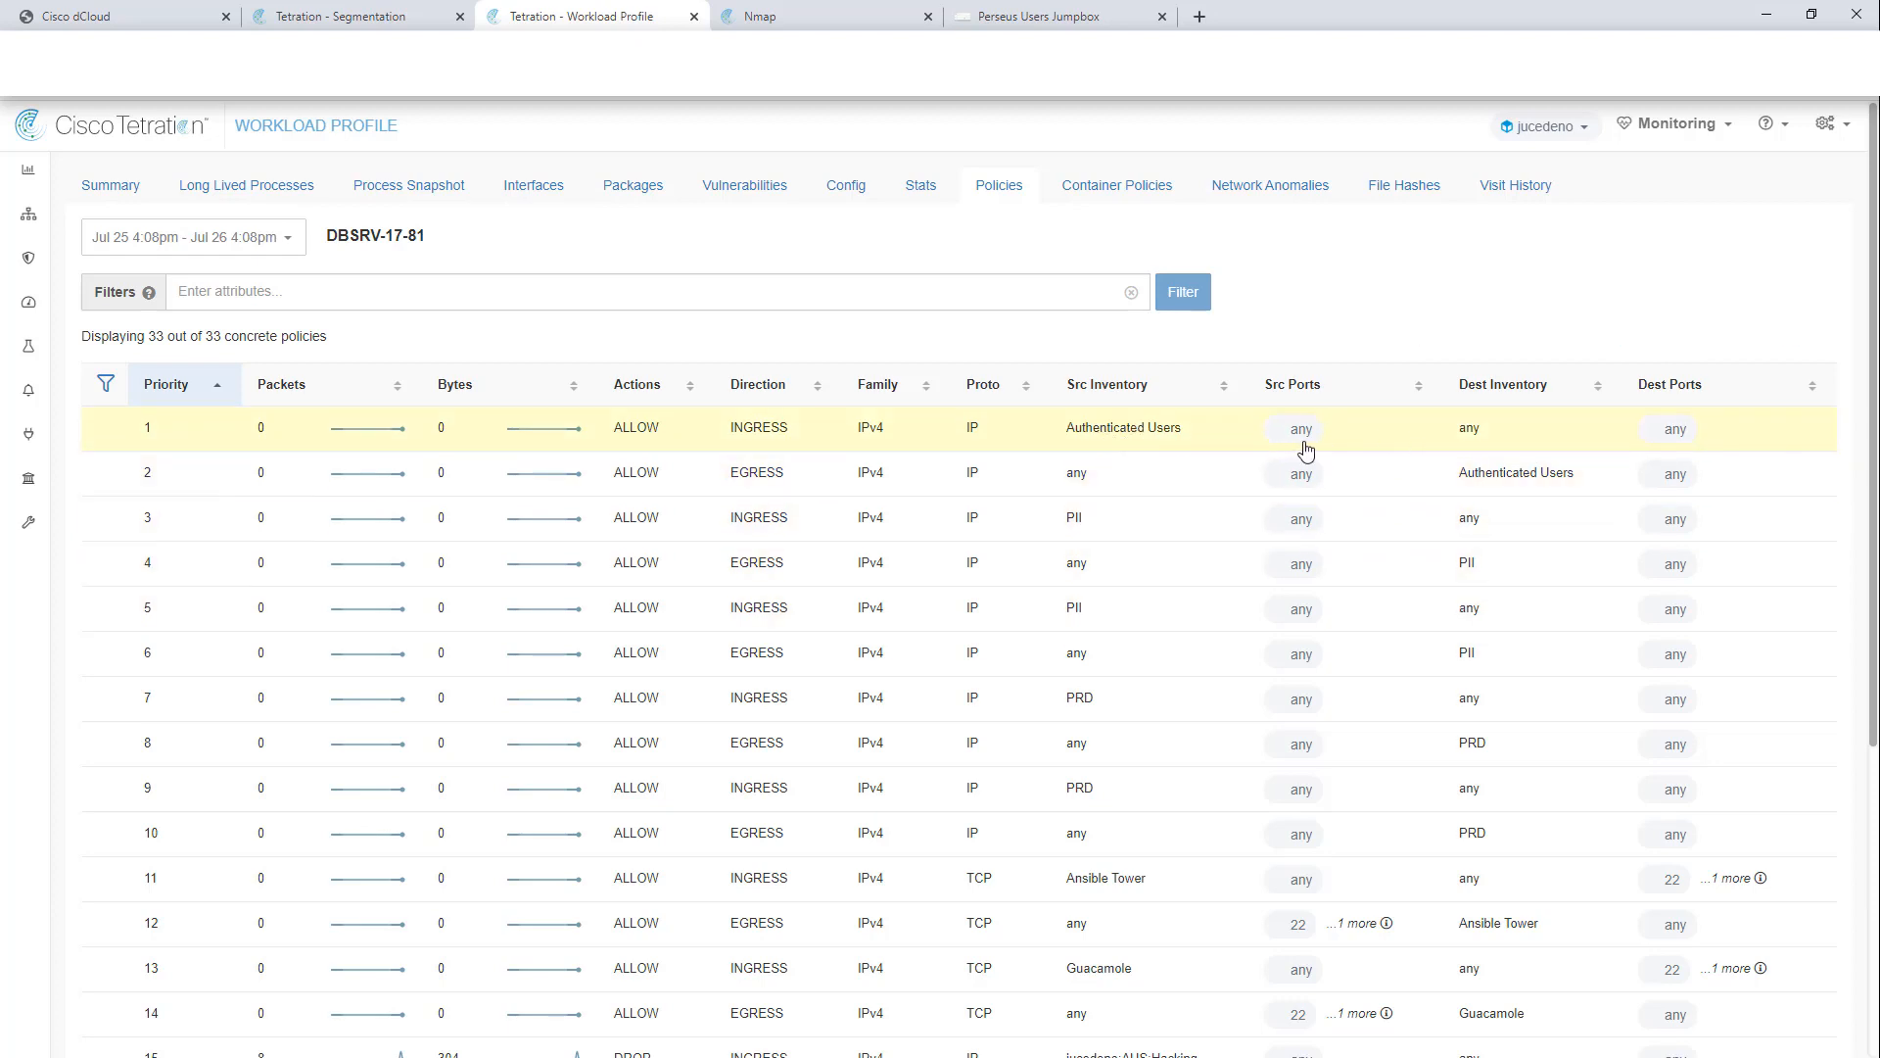
Step: Page through the 33 policies' hit counts, including 8 packets dropped by the AUS Hacking rule
{"action": "scroll", "coordinate": [1305, 448], "scroll_direction": "down", "scroll_amount": 2}
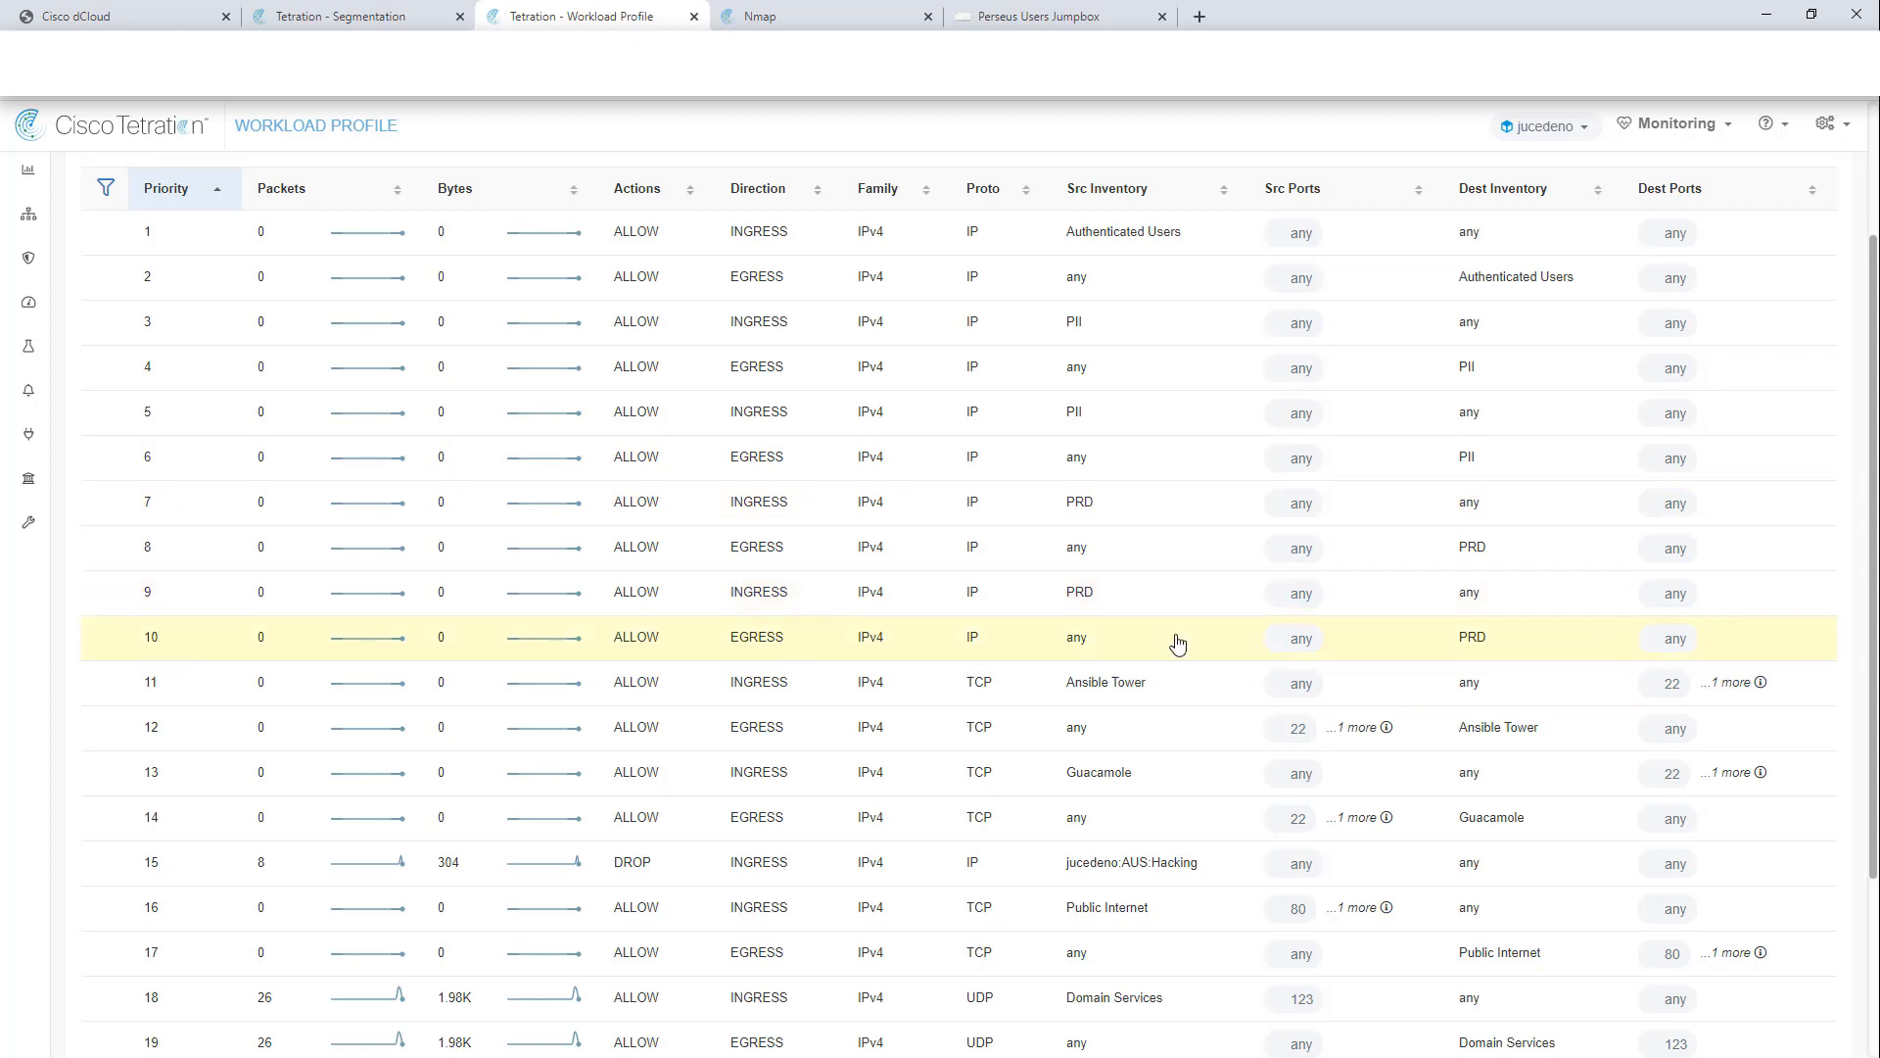
{"action": "scroll", "coordinate": [1175, 641], "scroll_direction": "down", "scroll_amount": 3}
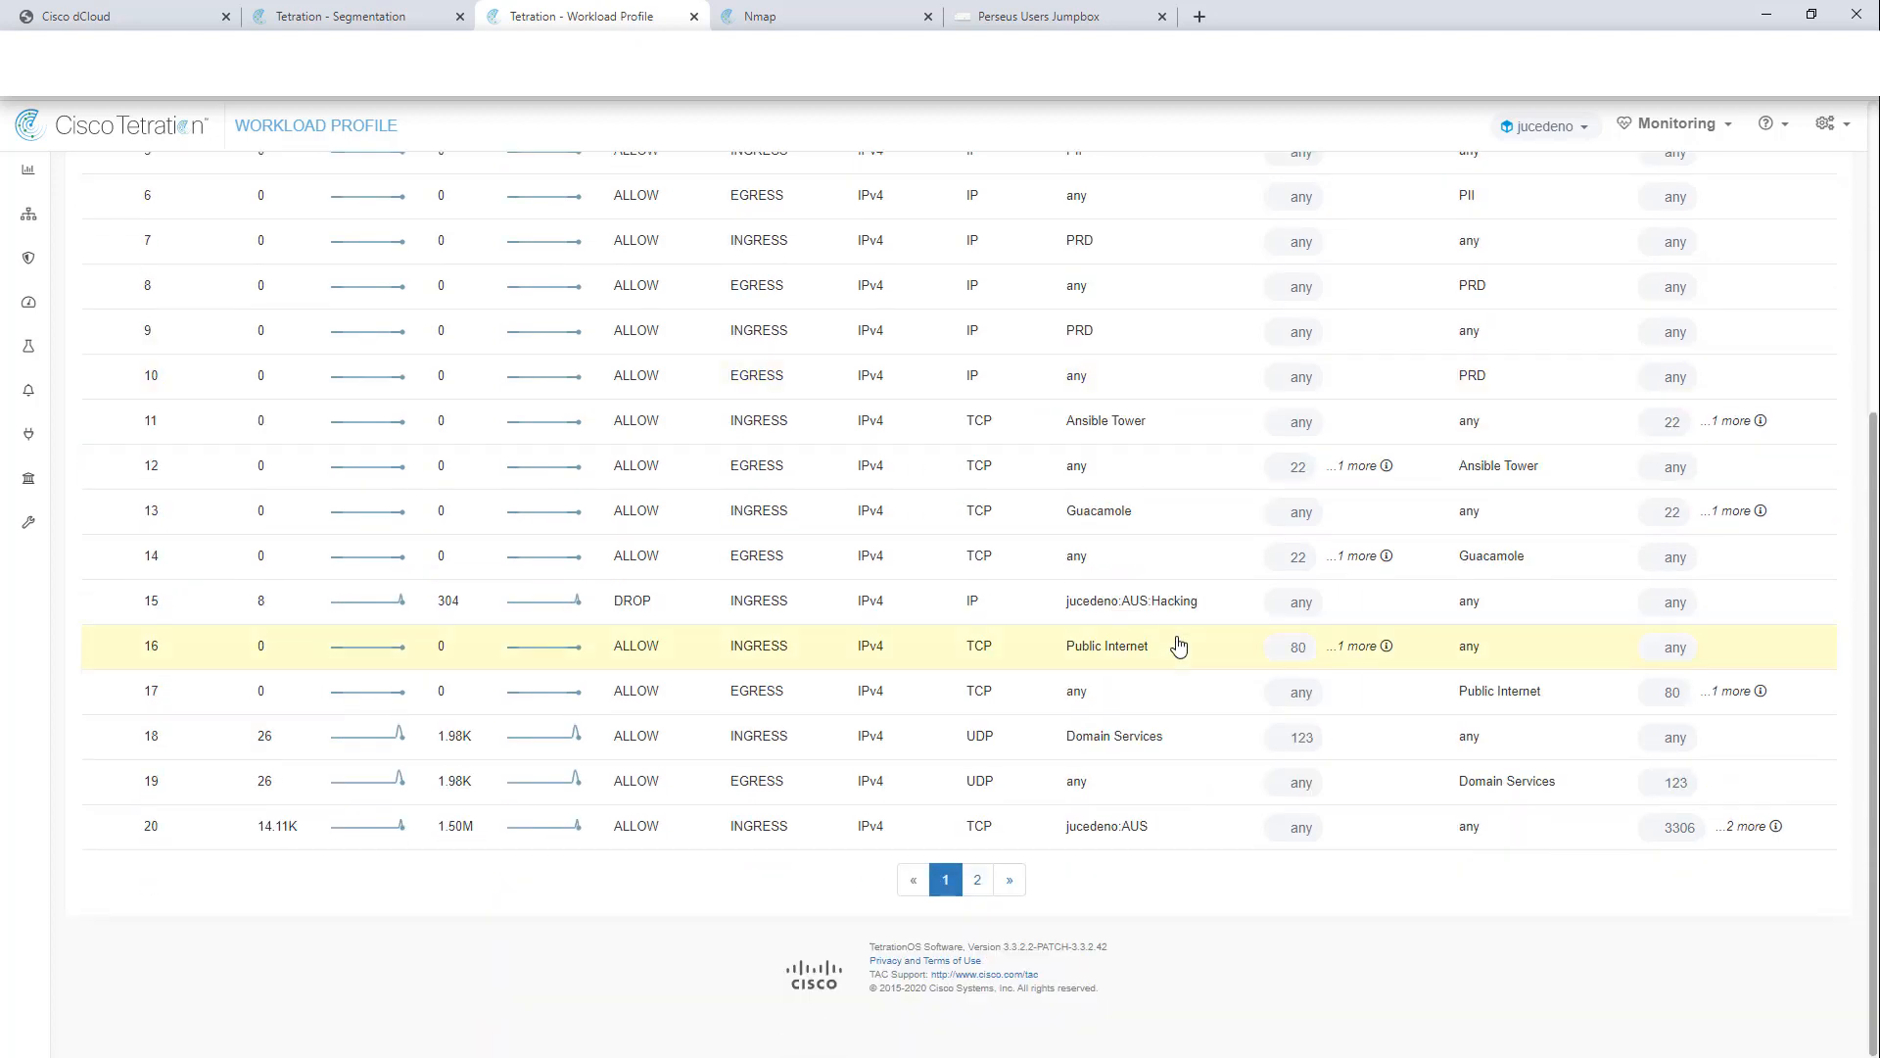
{"action": "left_click", "coordinate": [976, 881]}
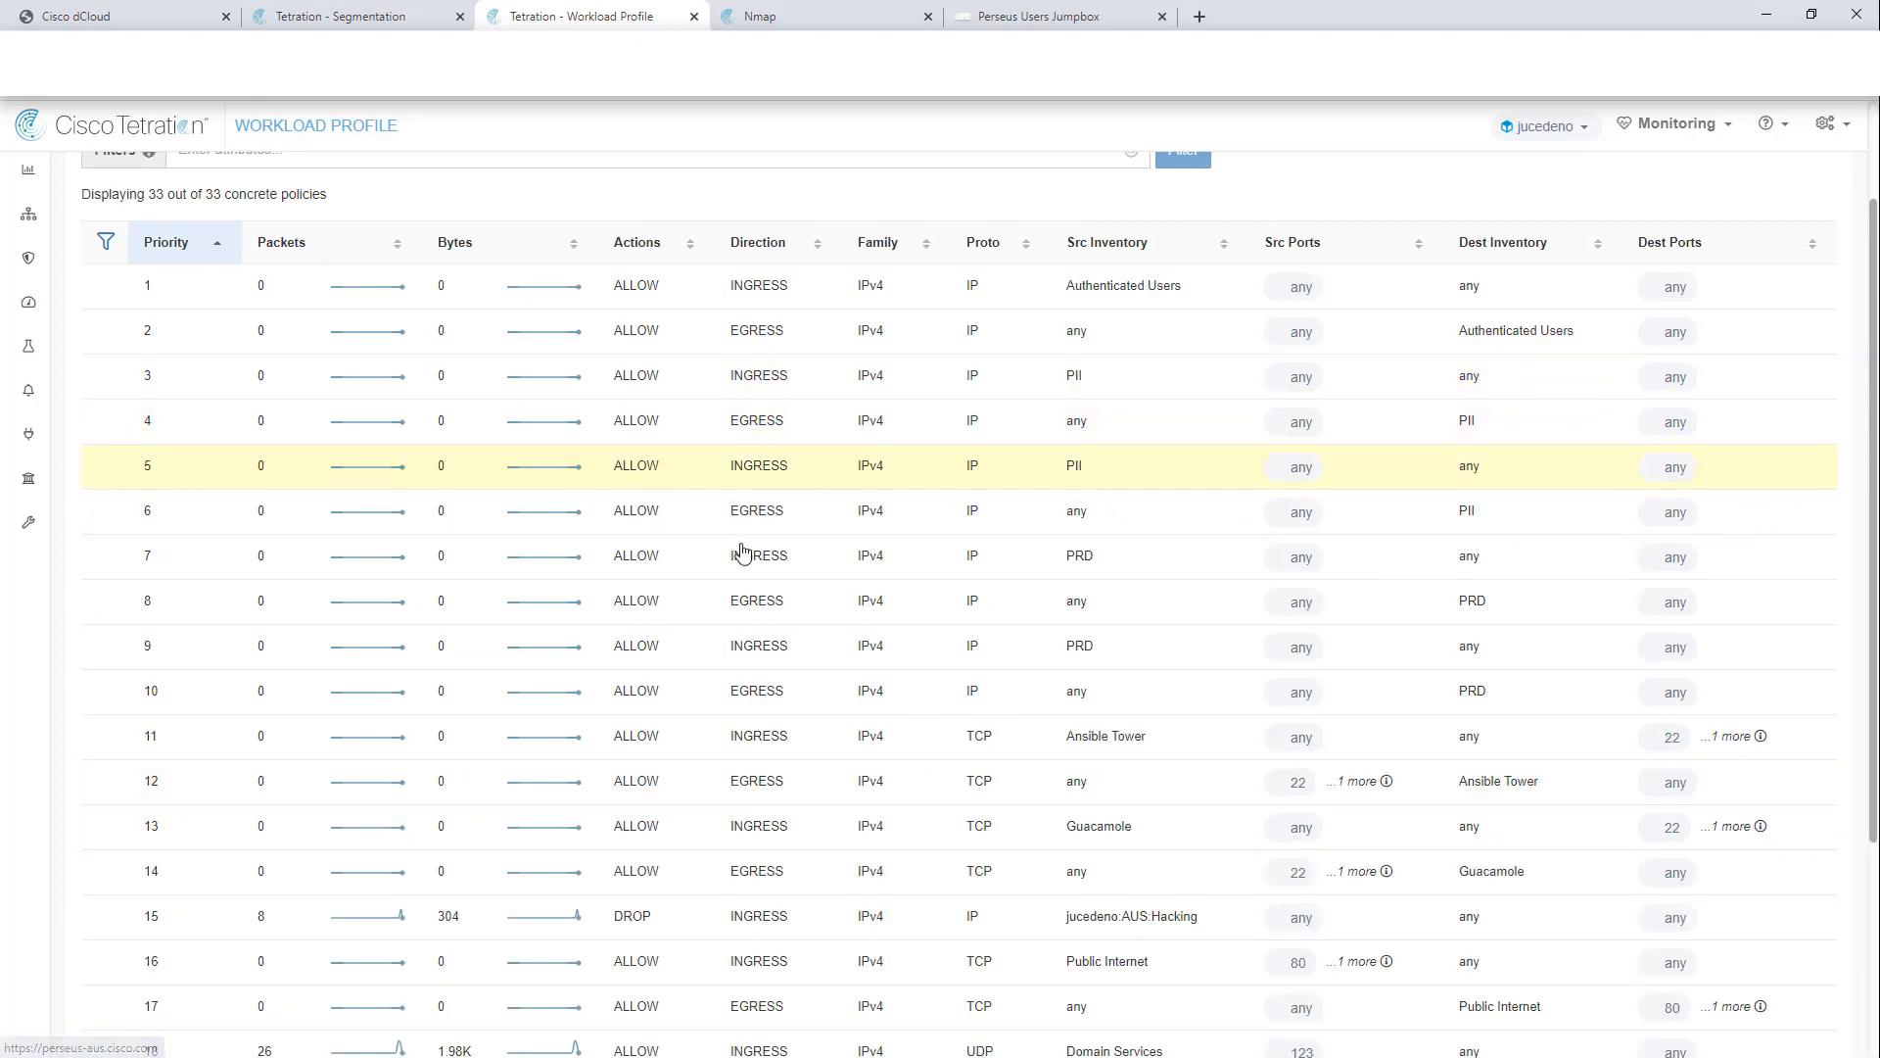
{"action": "scroll", "coordinate": [535, 527], "scroll_direction": "down", "scroll_amount": 4}
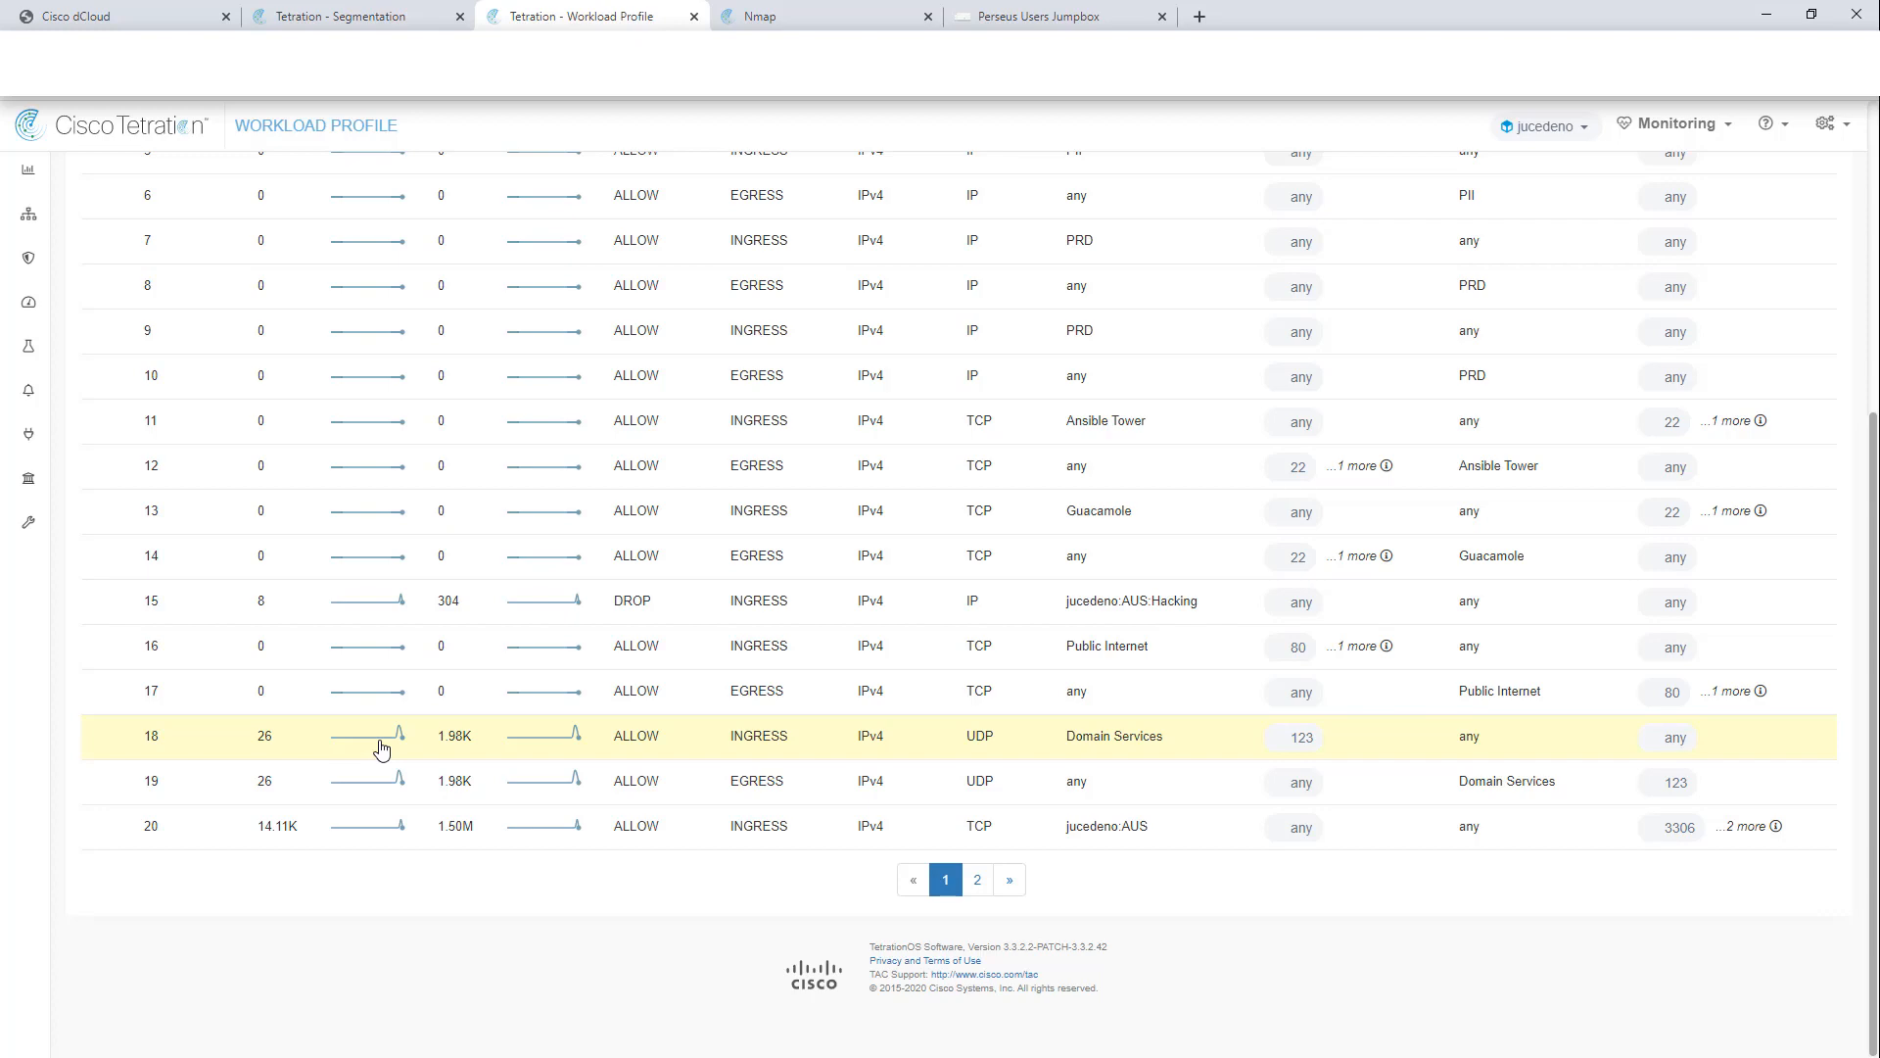
{"action": "scroll", "coordinate": [381, 749], "scroll_direction": "up", "scroll_amount": 5}
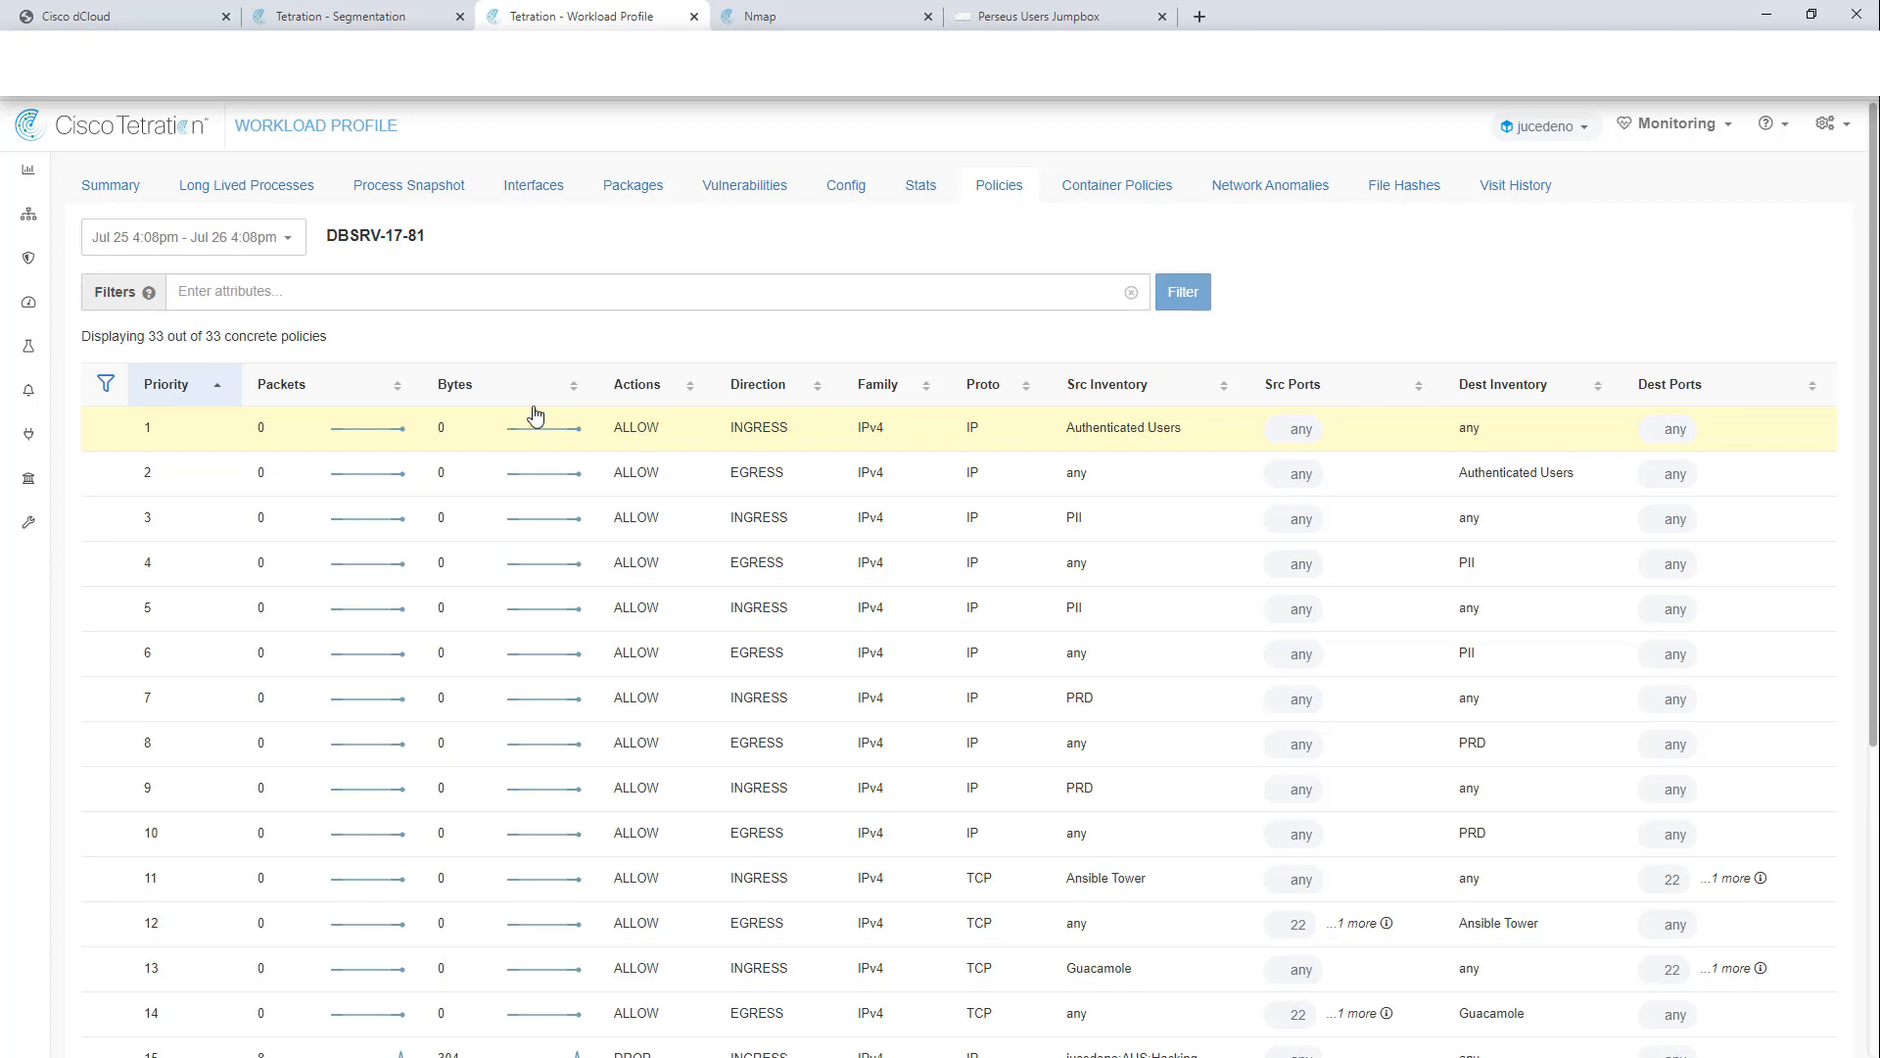
Step: Run a Quick scan plus Nmap scan of the jucedeno:AUS:Demo App scope
{"action": "left_click", "coordinate": [787, 24]}
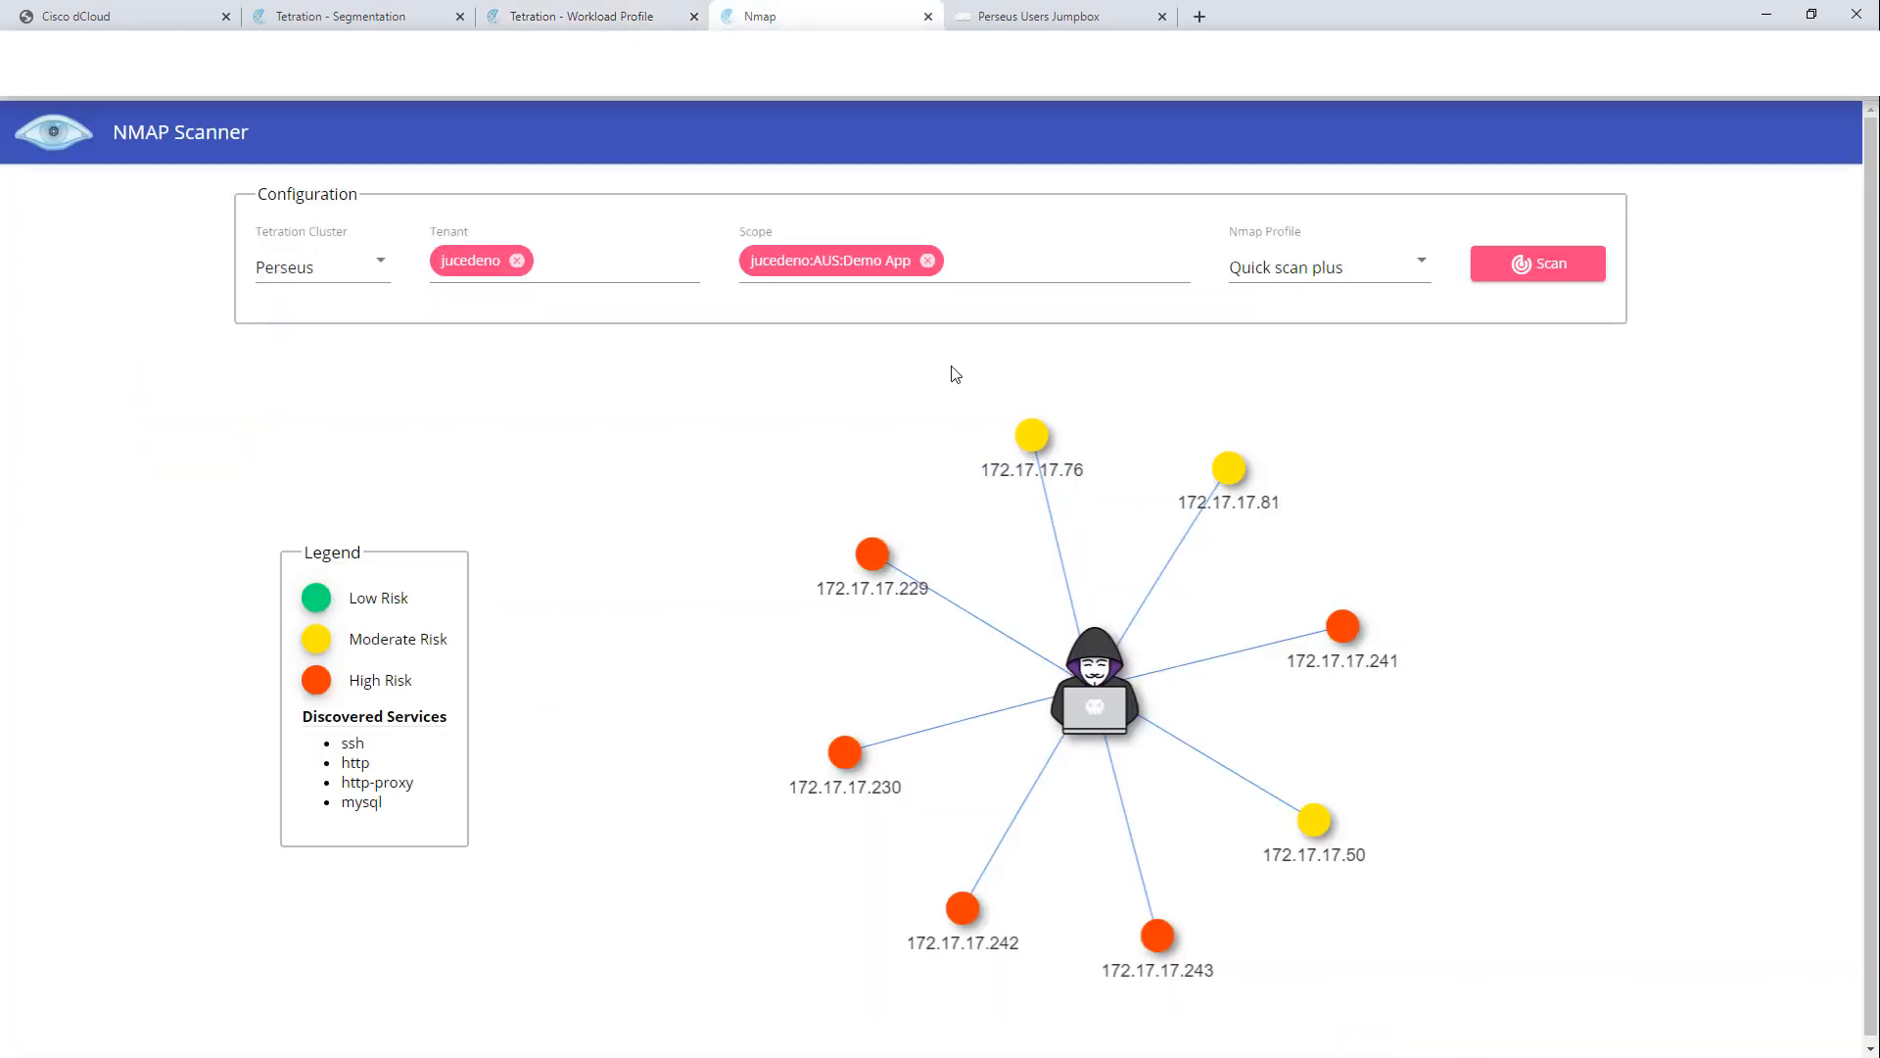
{"action": "left_click", "coordinate": [1544, 265]}
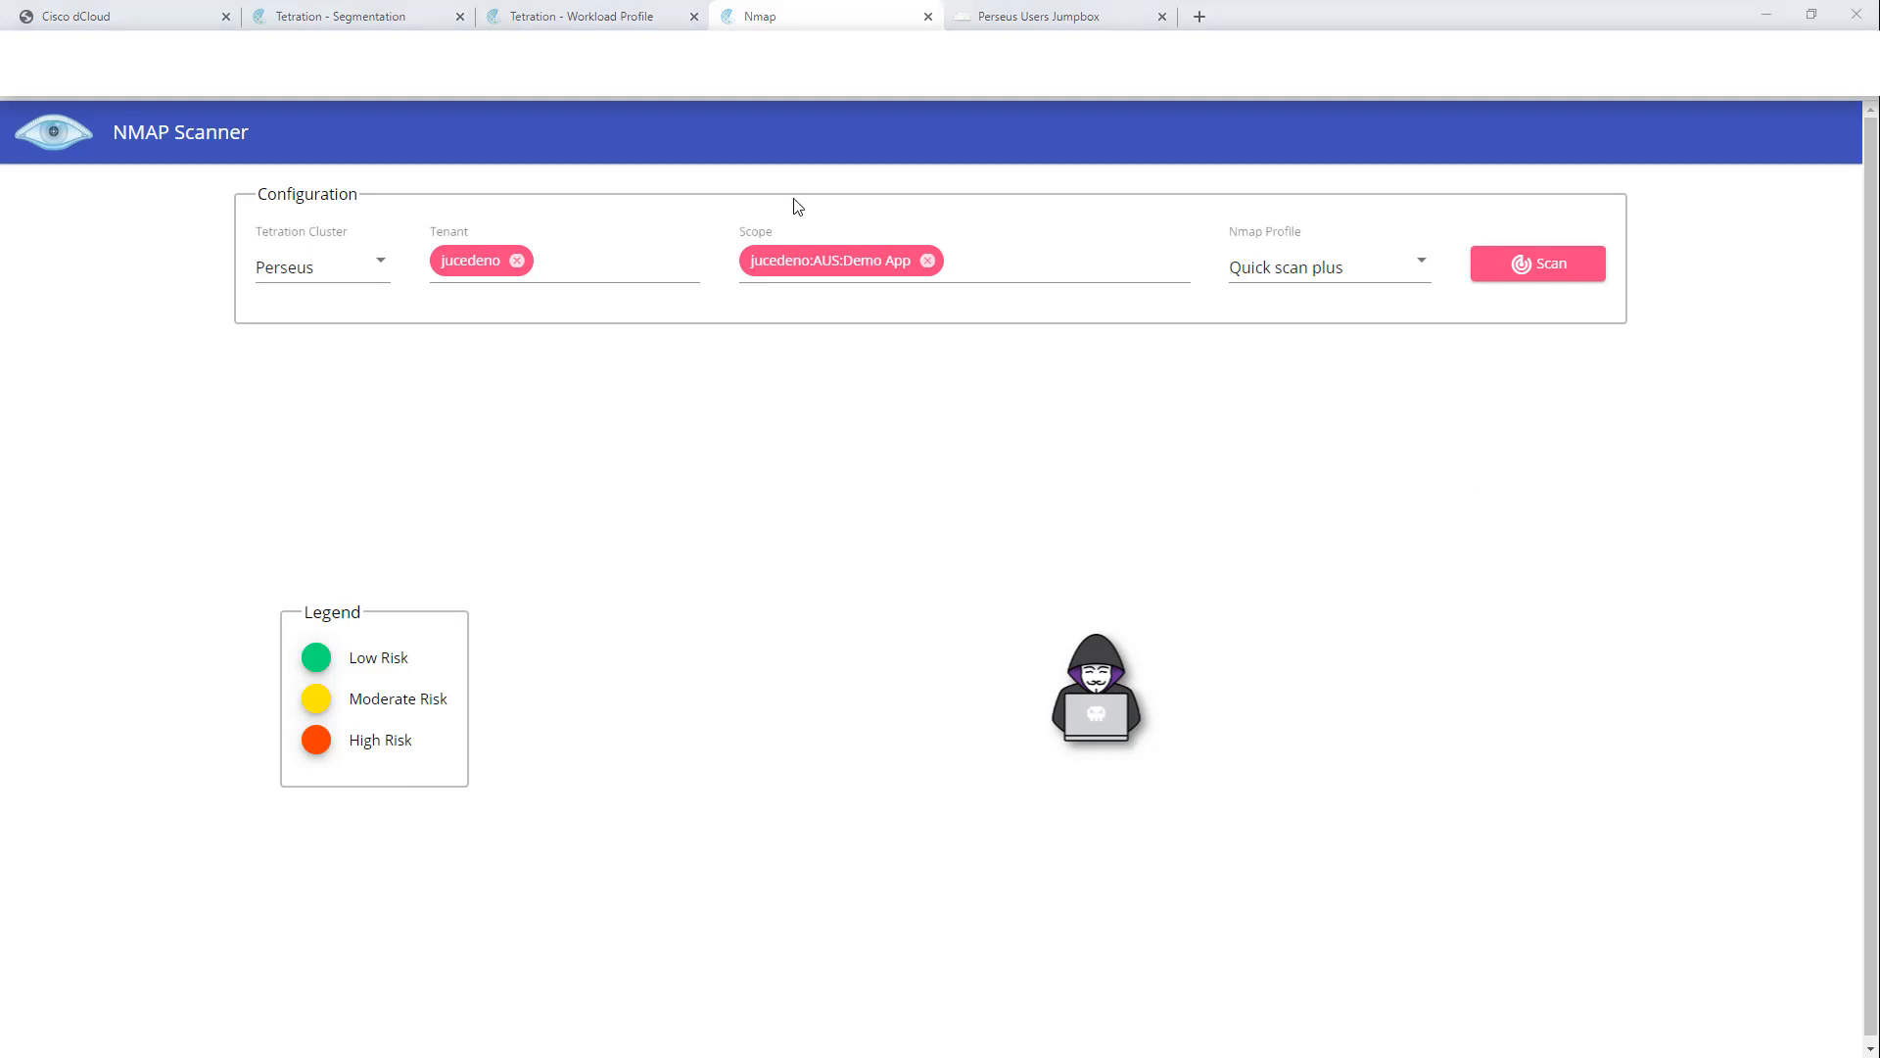
Step: Reopen a browser on the jumpbox at the siwapp site 172.17.17.229
{"action": "left_click", "coordinate": [1024, 17]}
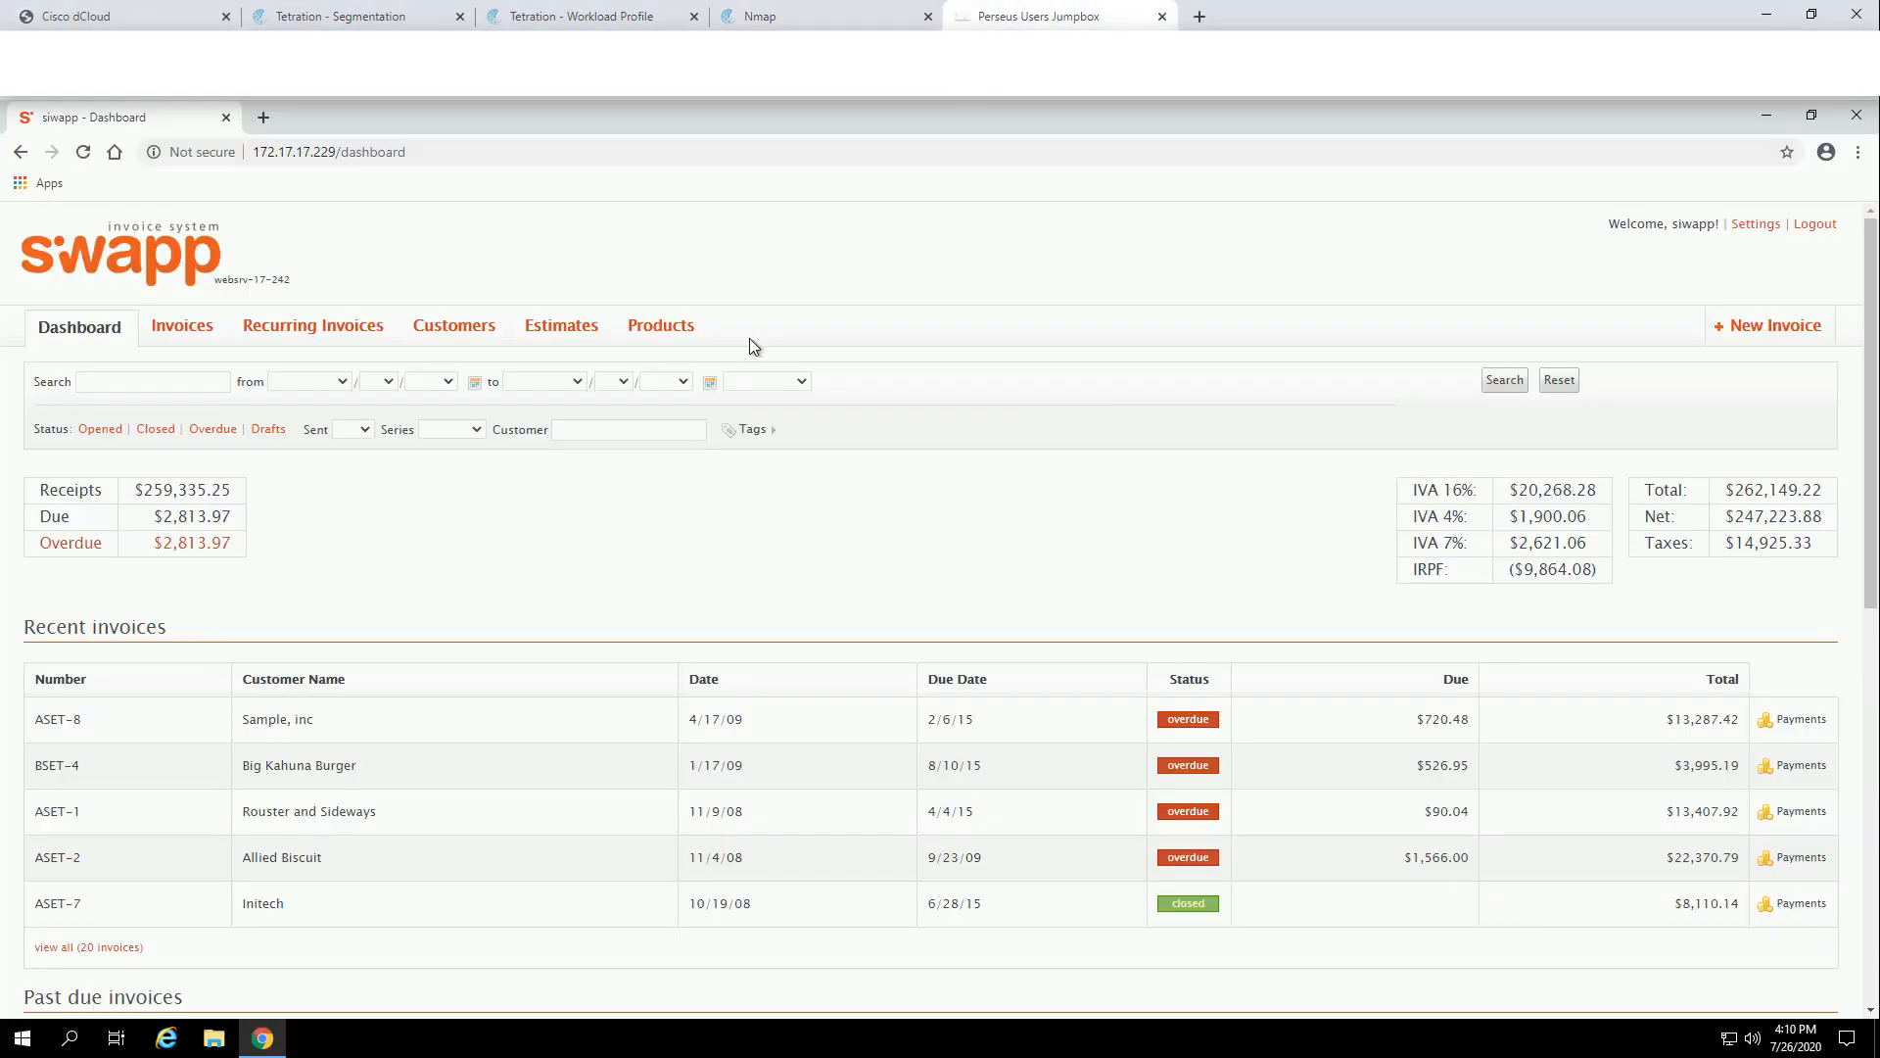
{"action": "left_click", "coordinate": [309, 155]}
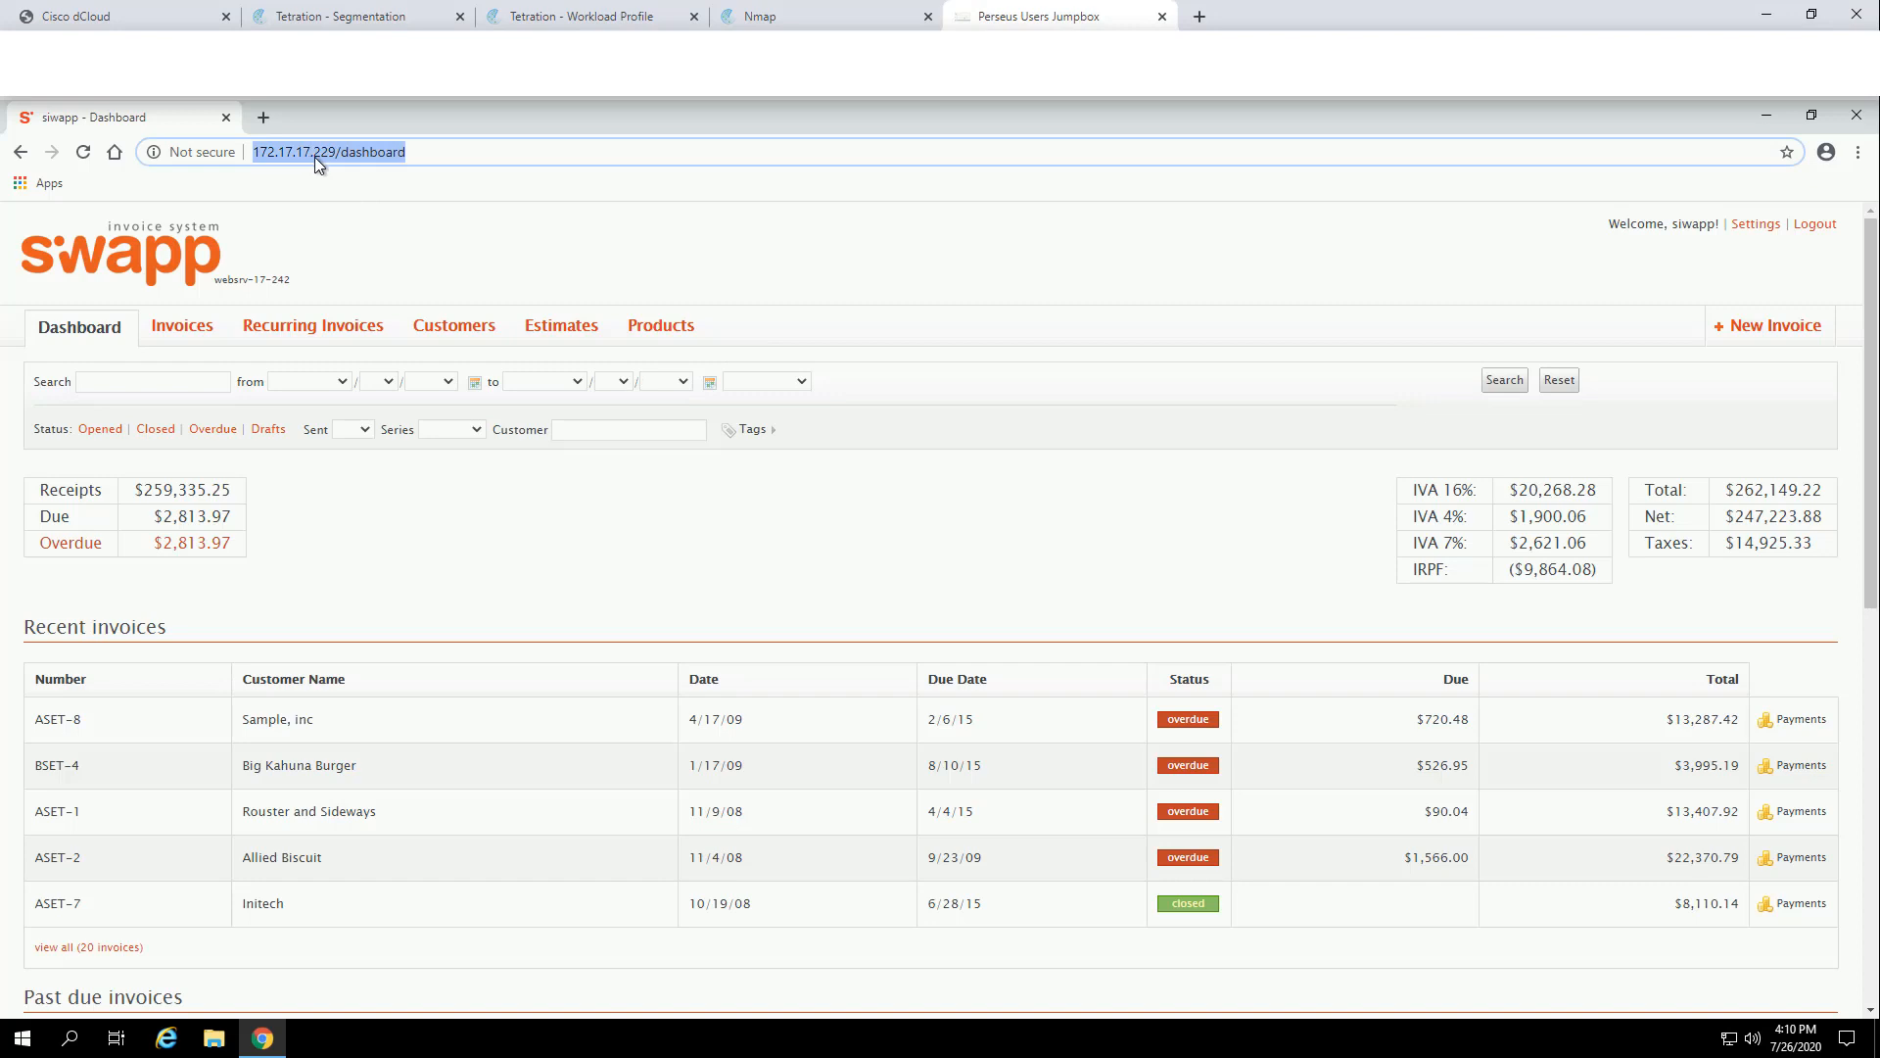
{"action": "left_click", "coordinate": [314, 157]}
{"action": "double_click", "coordinate": [335, 154]}
{"action": "key", "text": "ctrl+c"}
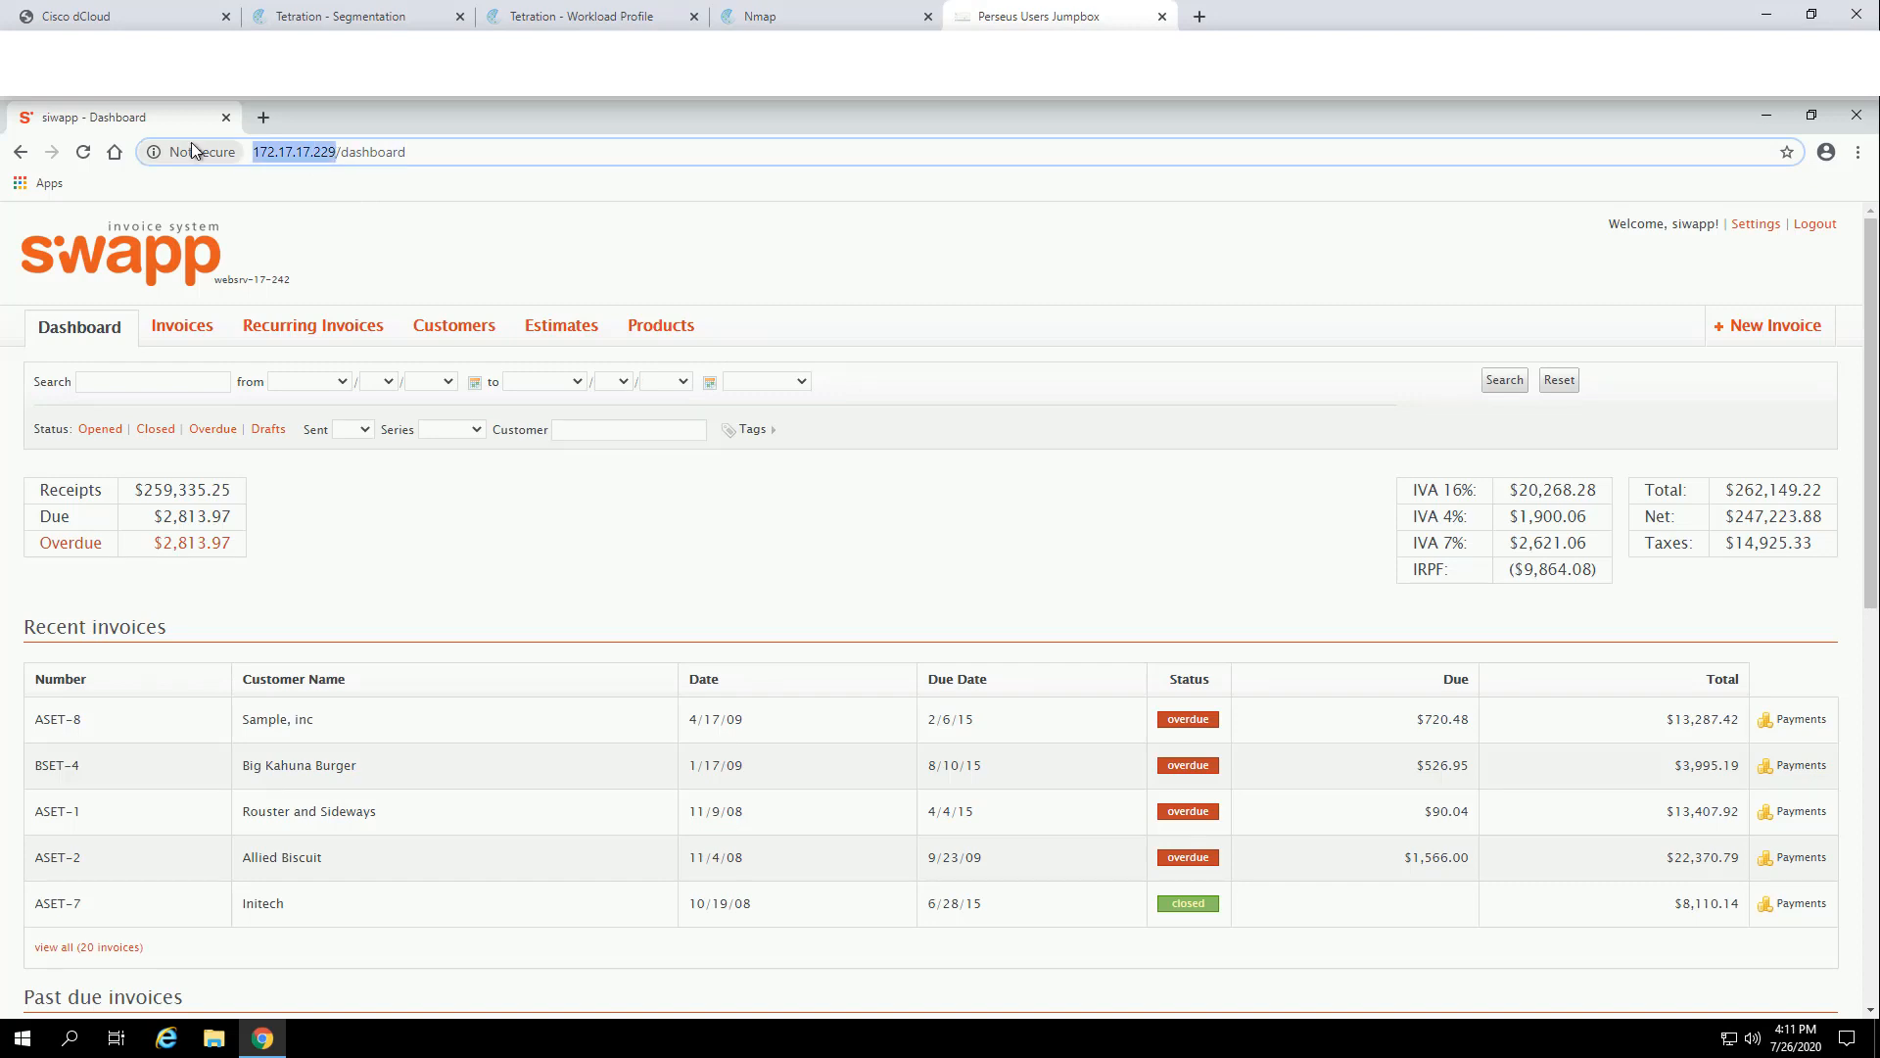
{"action": "left_click", "coordinate": [1856, 116]}
{"action": "double_click", "coordinate": [32, 350]}
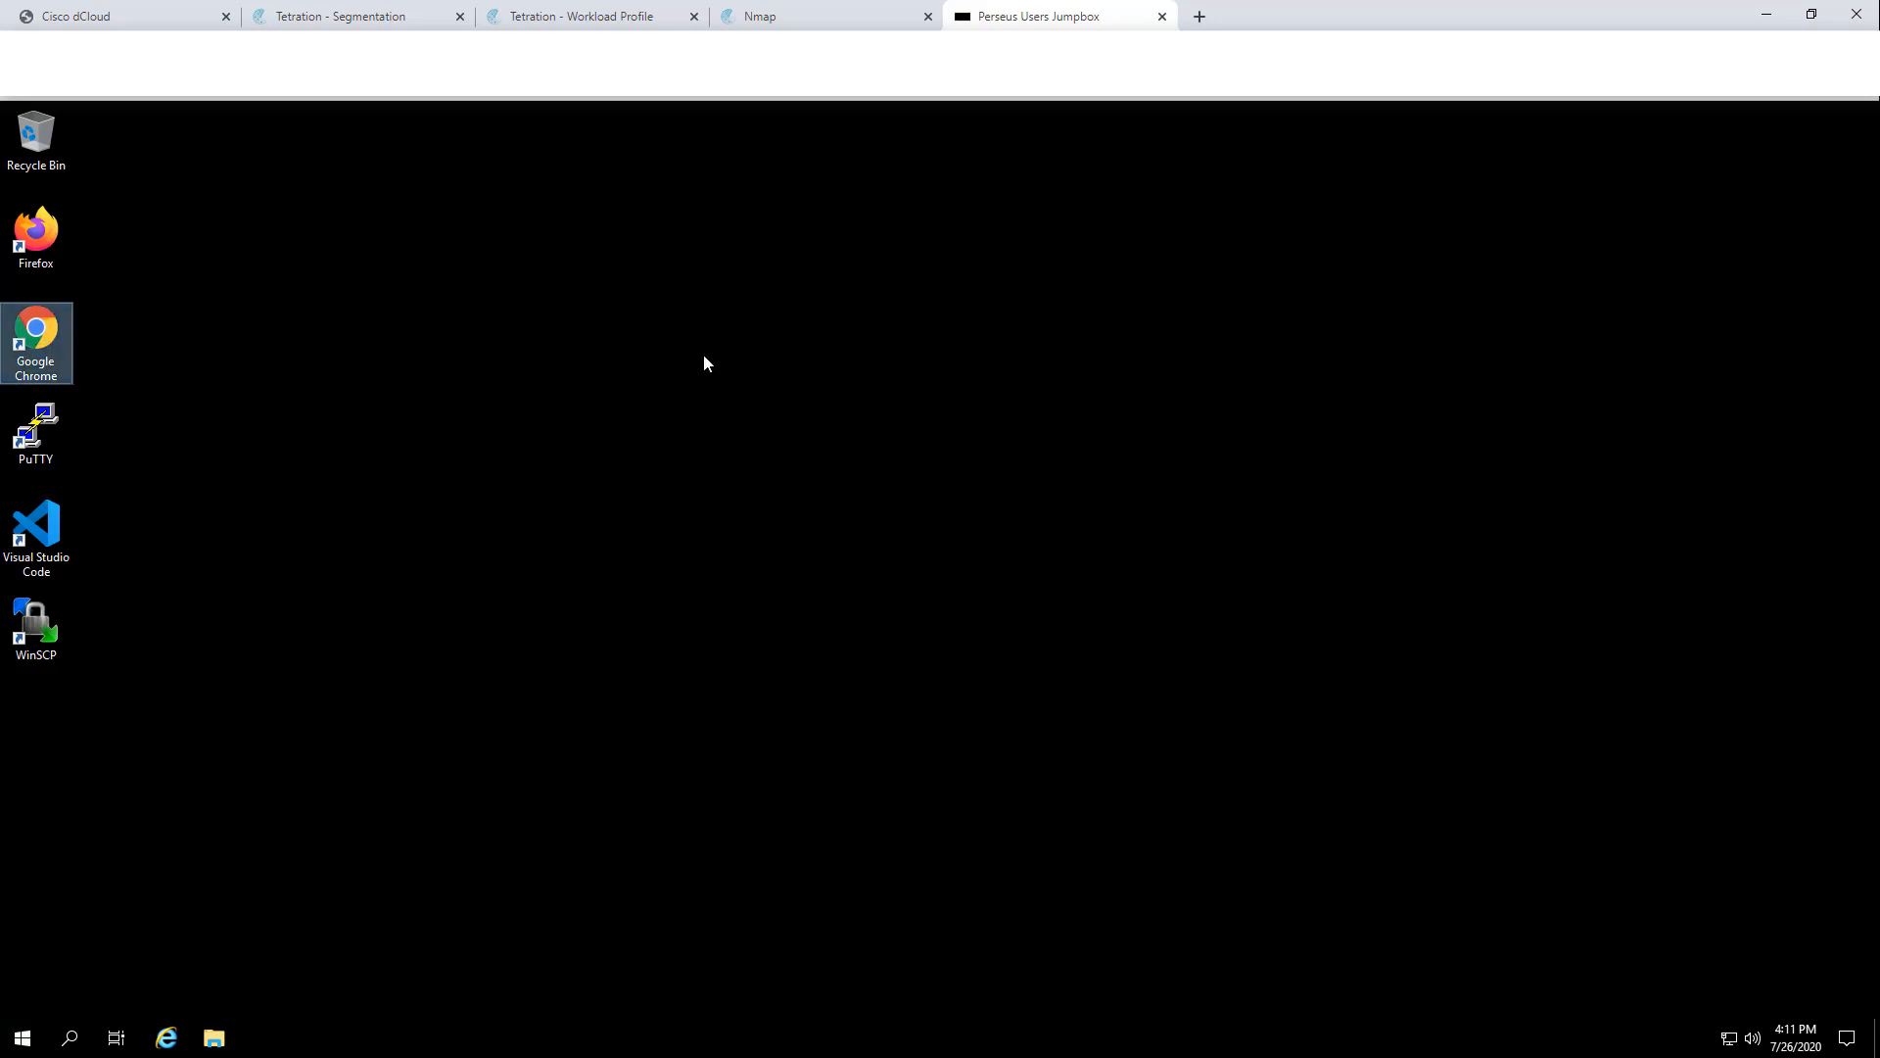
{"action": "key", "text": "ctrl+v"}
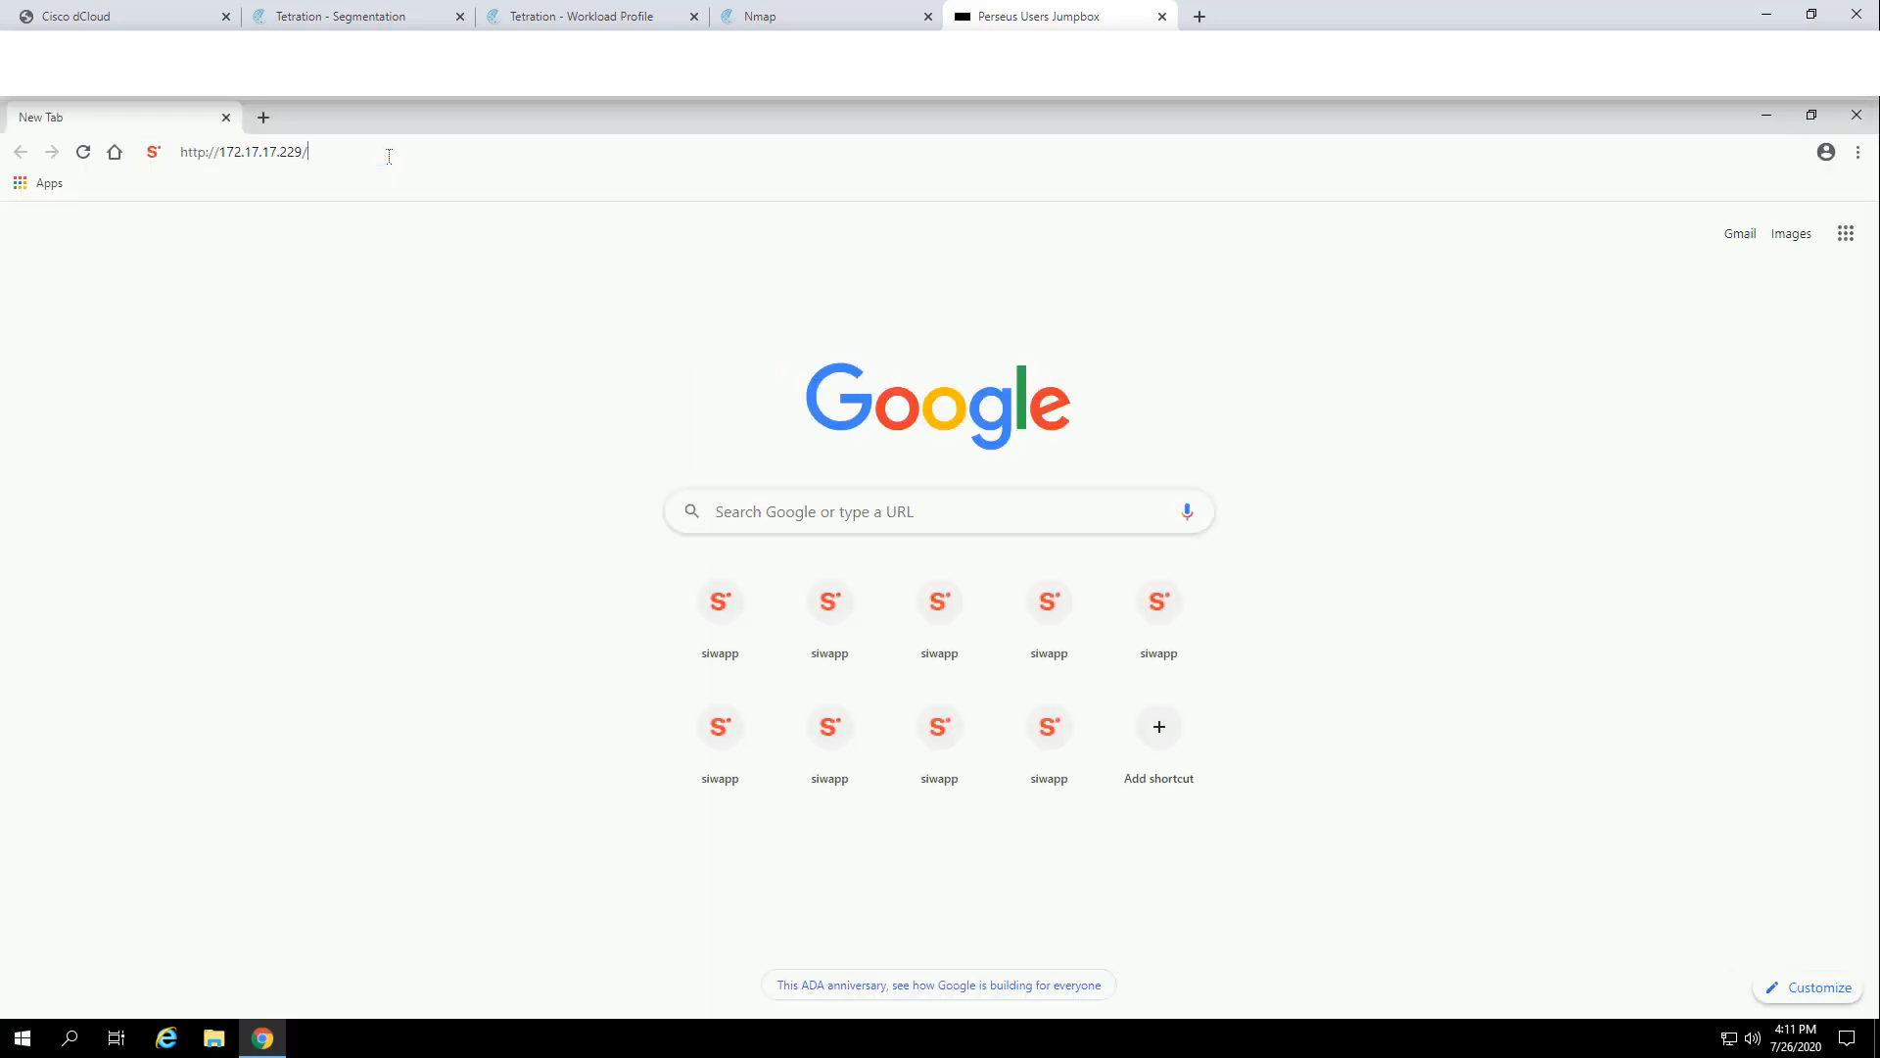
{"action": "key", "text": "Return"}
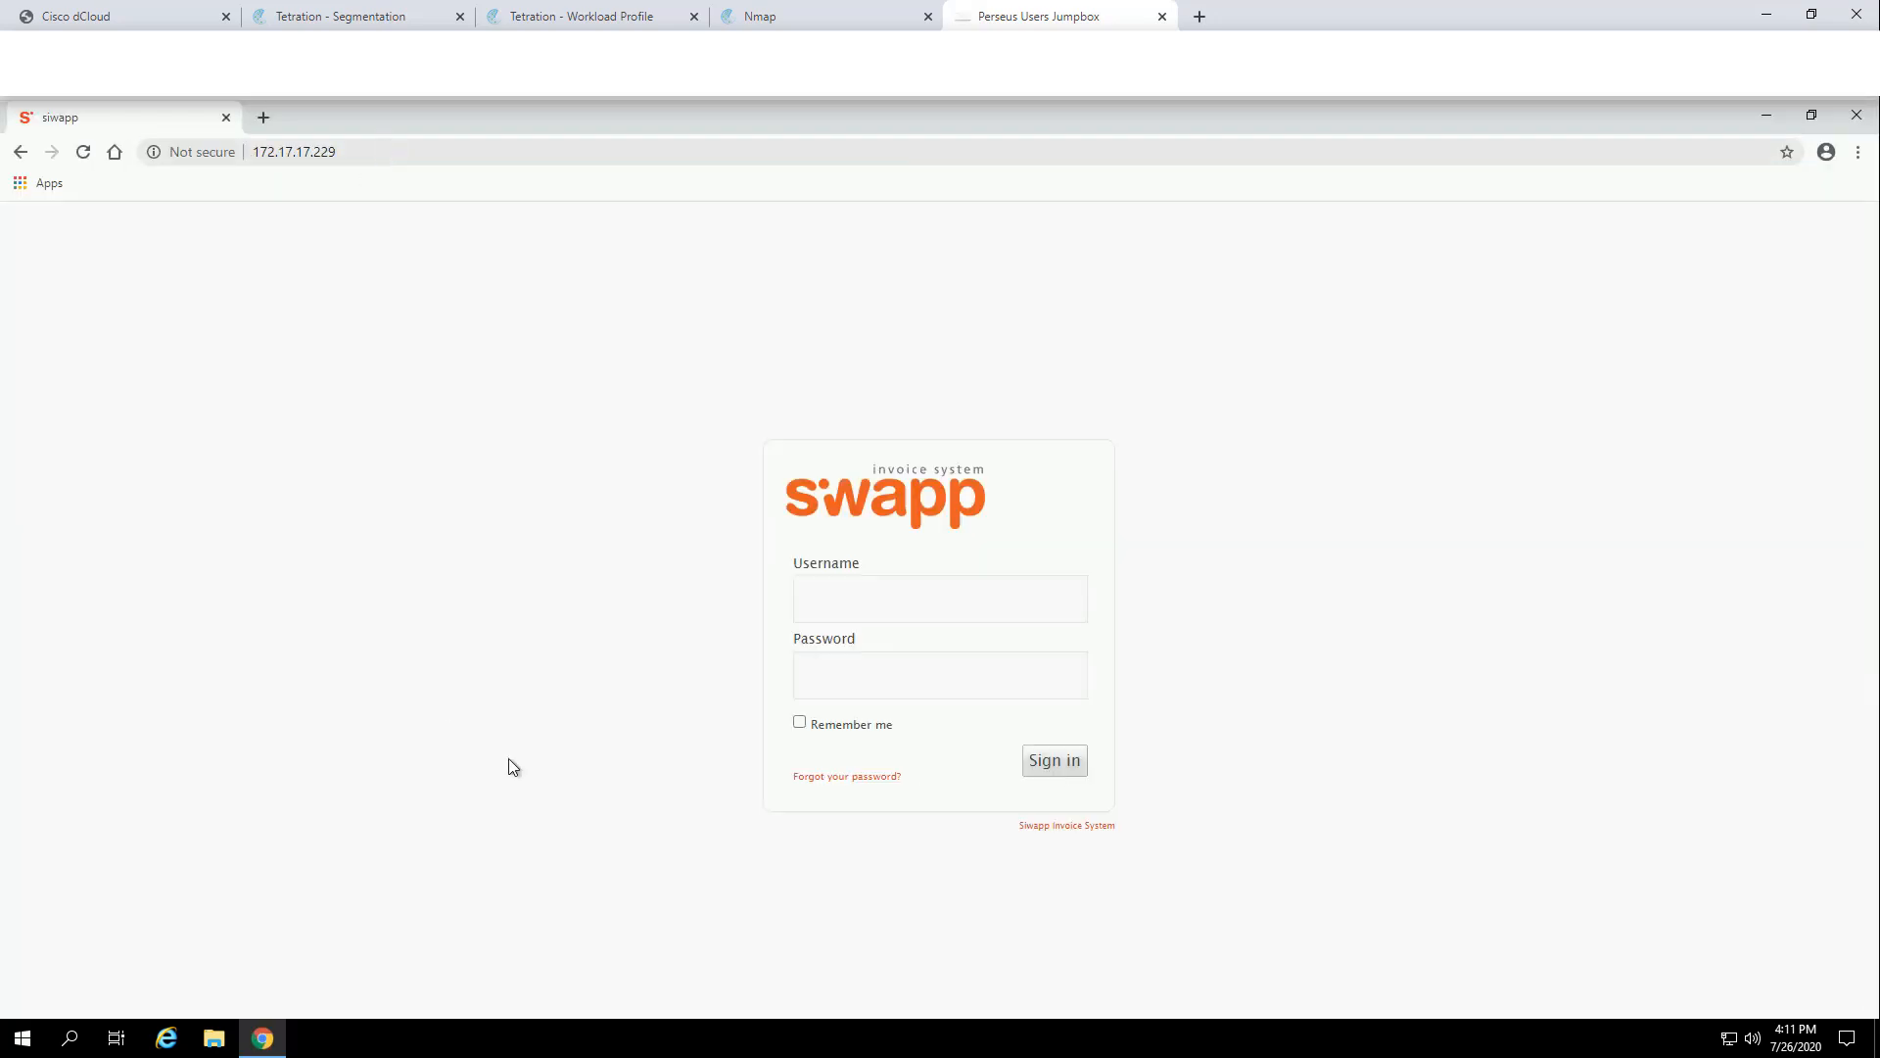
Step: Log in to siwapp with the saved username and the account password
{"action": "left_click", "coordinate": [887, 613]}
{"action": "left_click", "coordinate": [838, 658]}
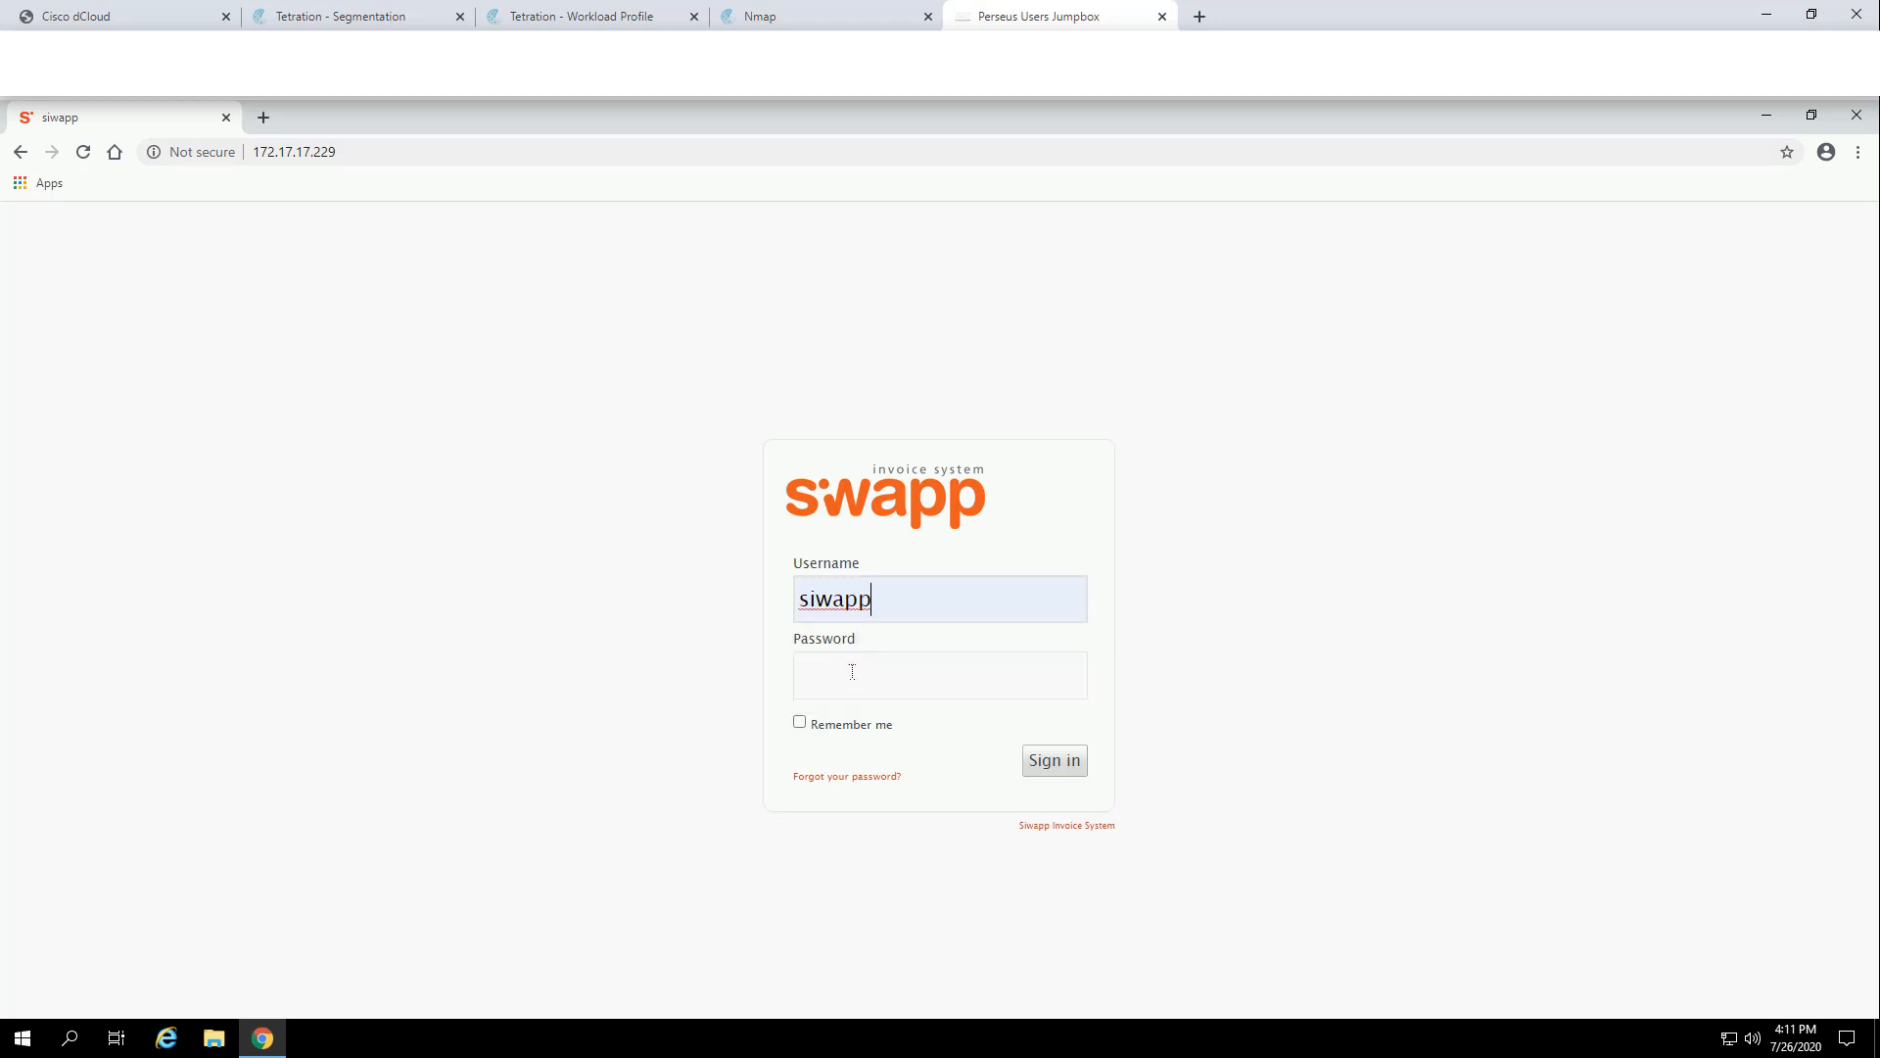
{"action": "left_click", "coordinate": [852, 674]}
{"action": "type", "text": "pass"}
{"action": "key", "text": "BackSpace"}
{"action": "type", "text": "siwapp"}
{"action": "key", "text": "Return"}
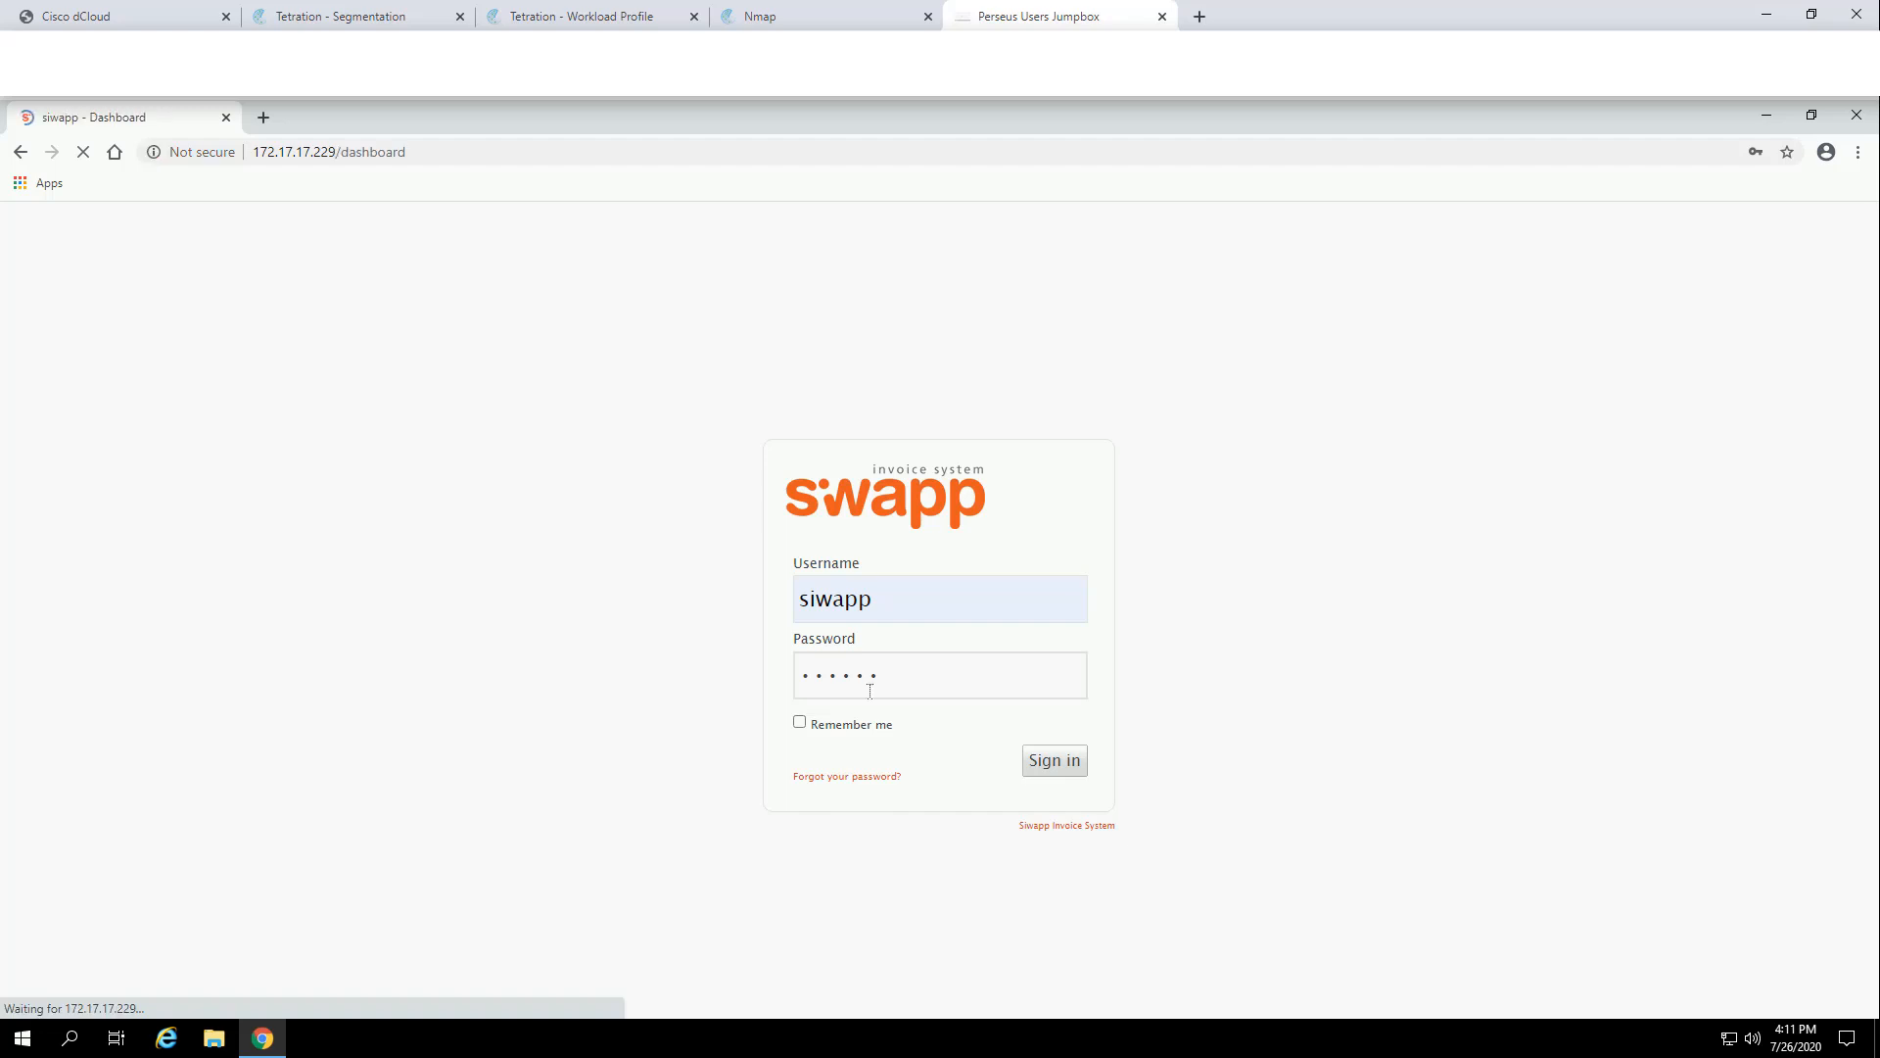
Step: Delete test product 2 from the siwapp Products list
{"action": "left_click", "coordinate": [659, 333]}
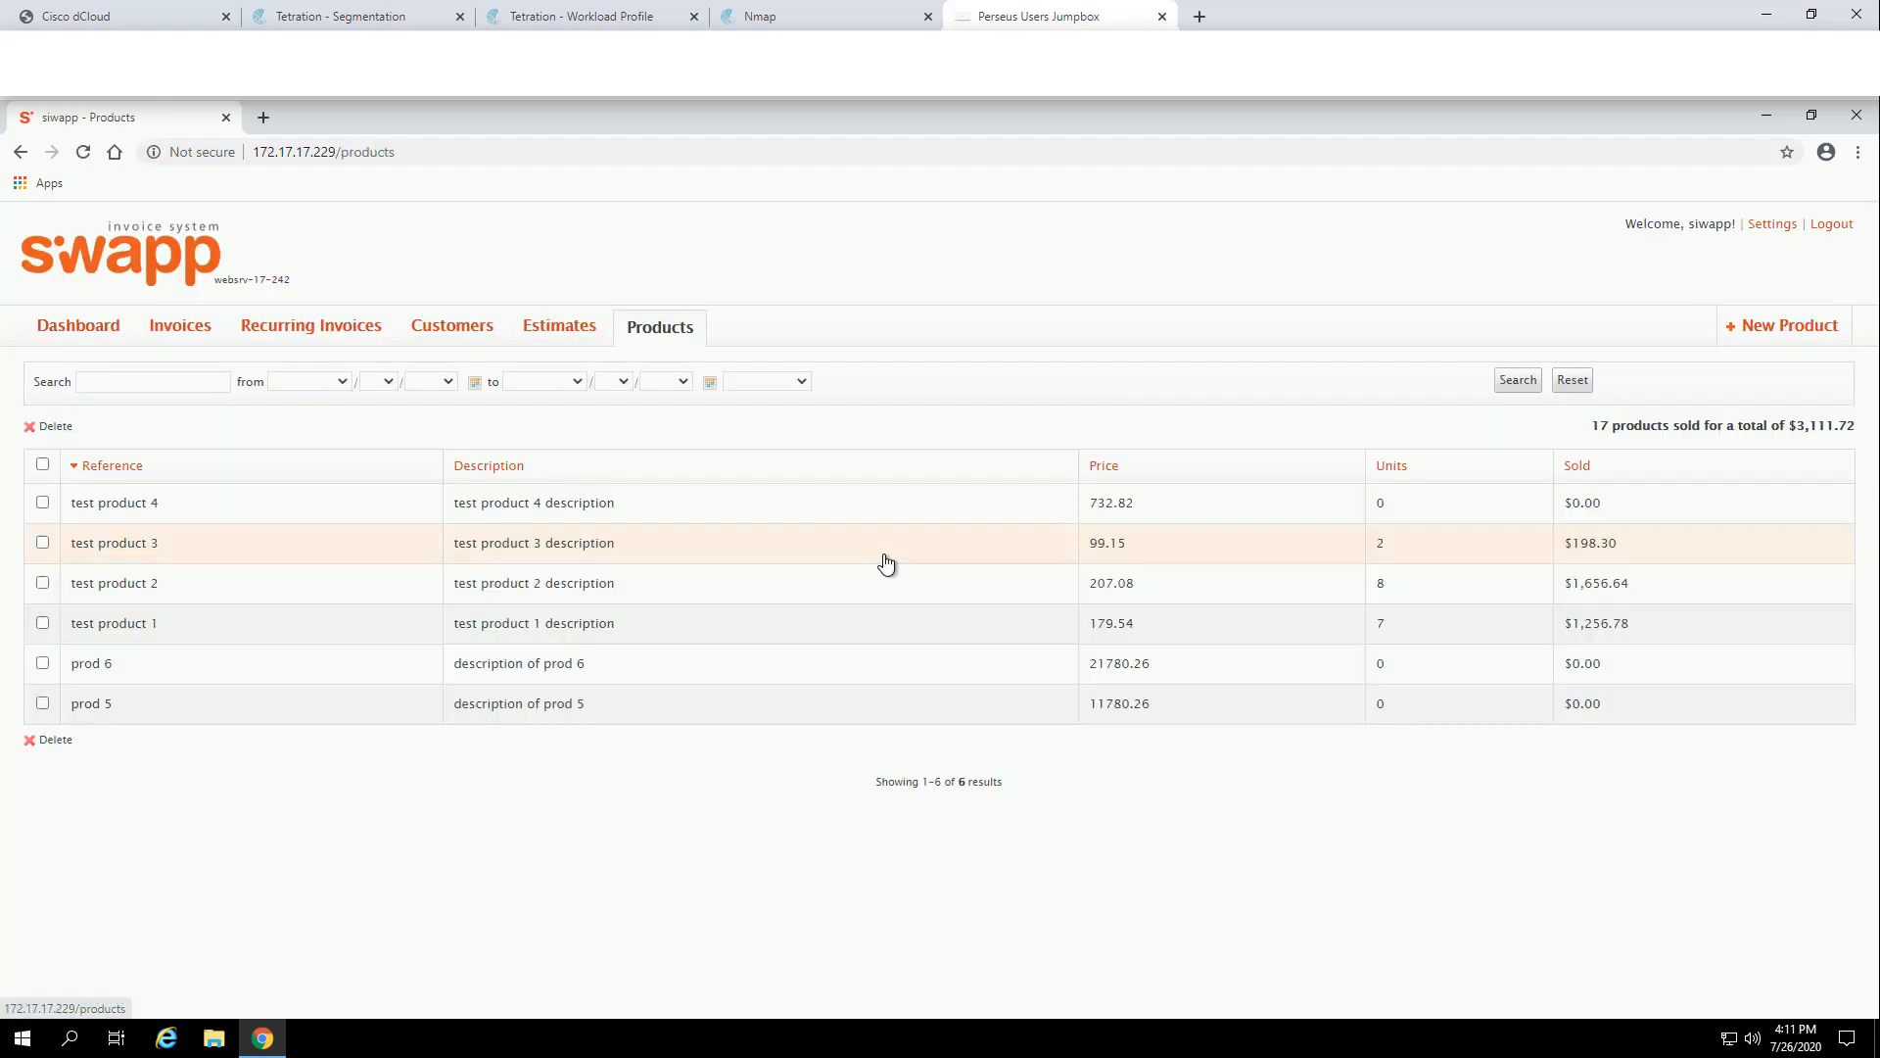
{"action": "left_click", "coordinate": [141, 594]}
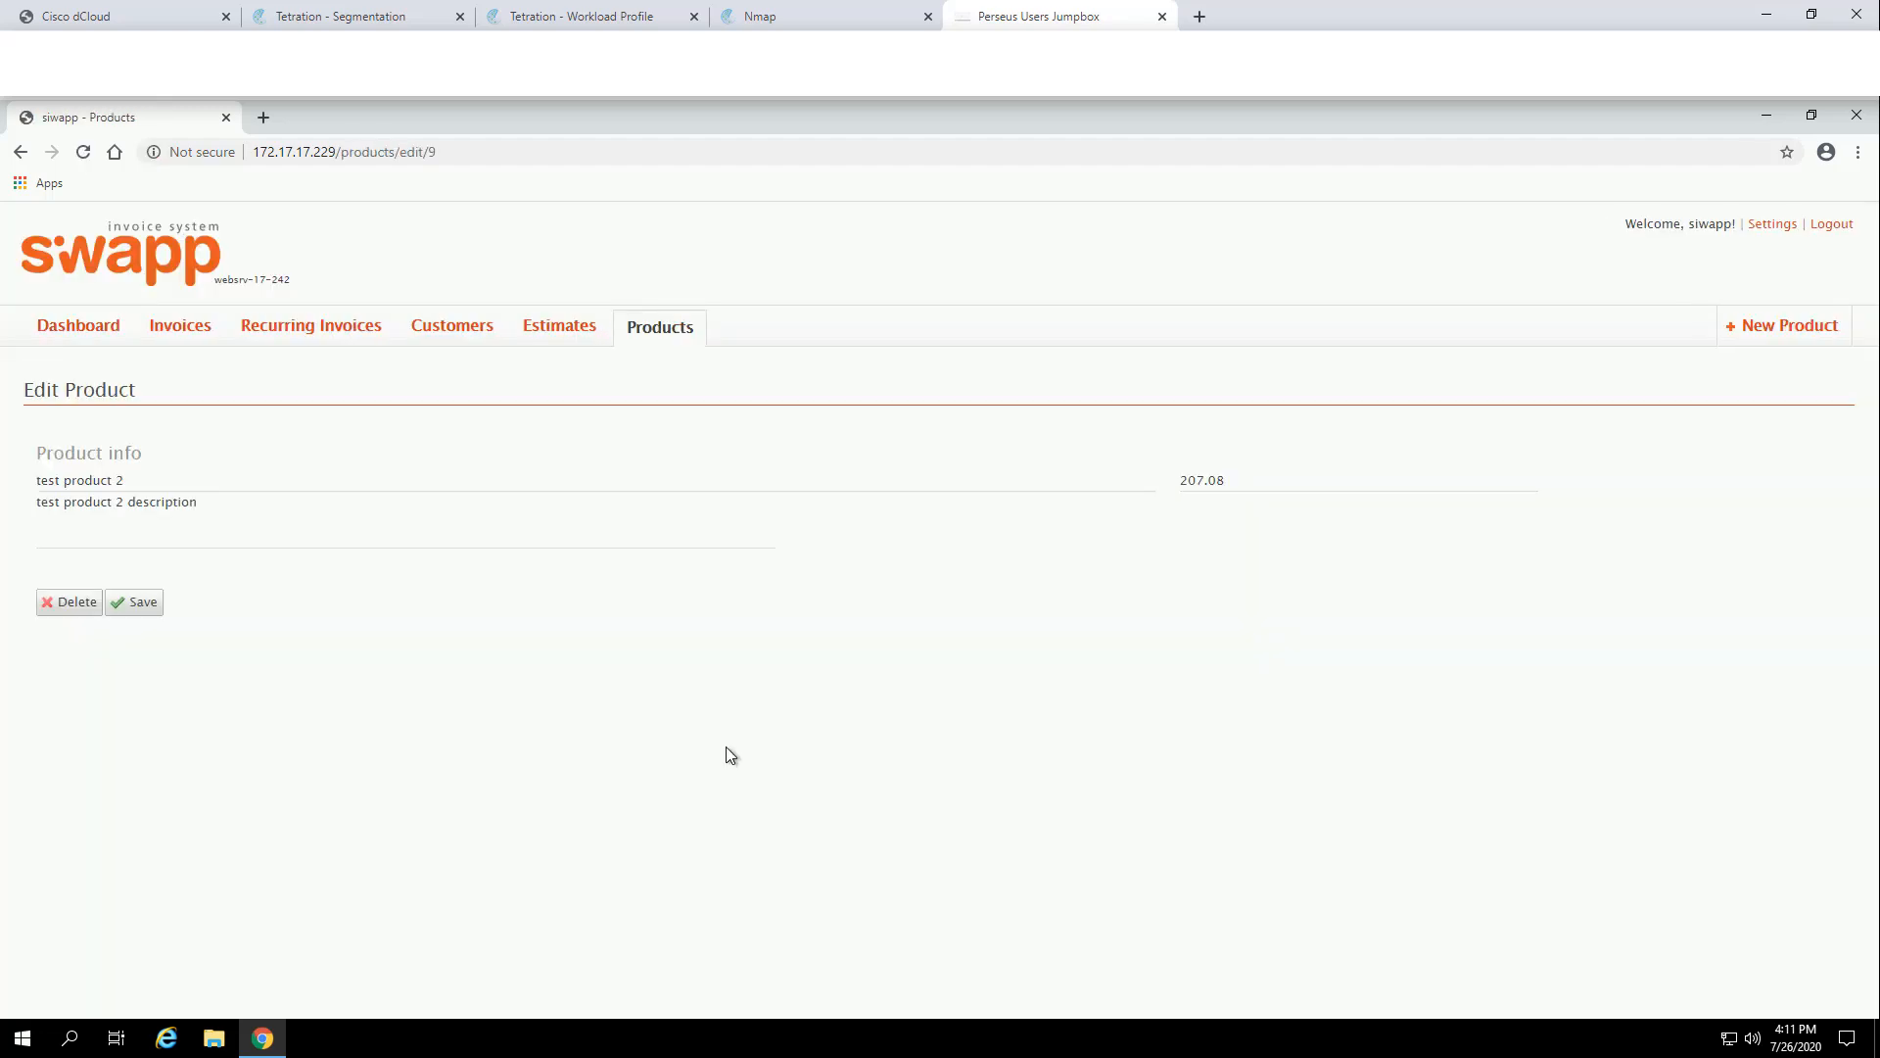
{"action": "left_click", "coordinate": [71, 603]}
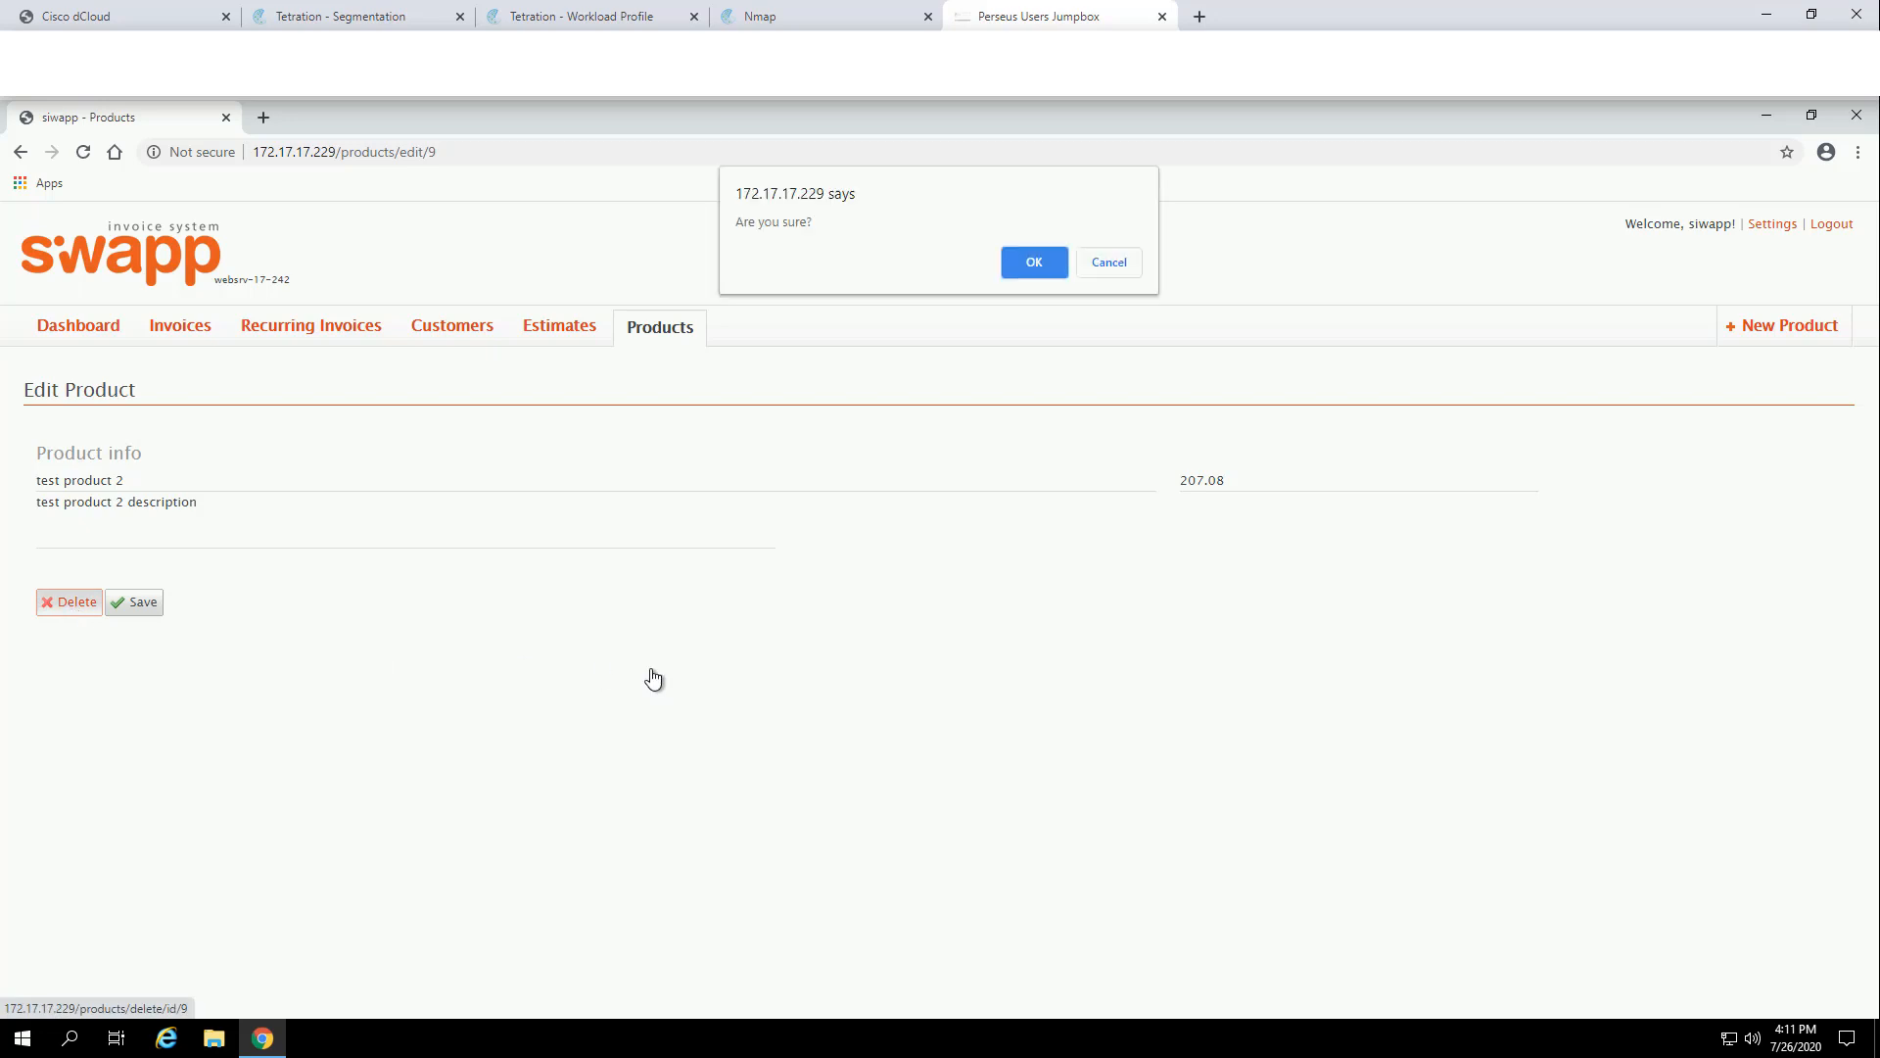
{"action": "left_click", "coordinate": [1038, 267]}
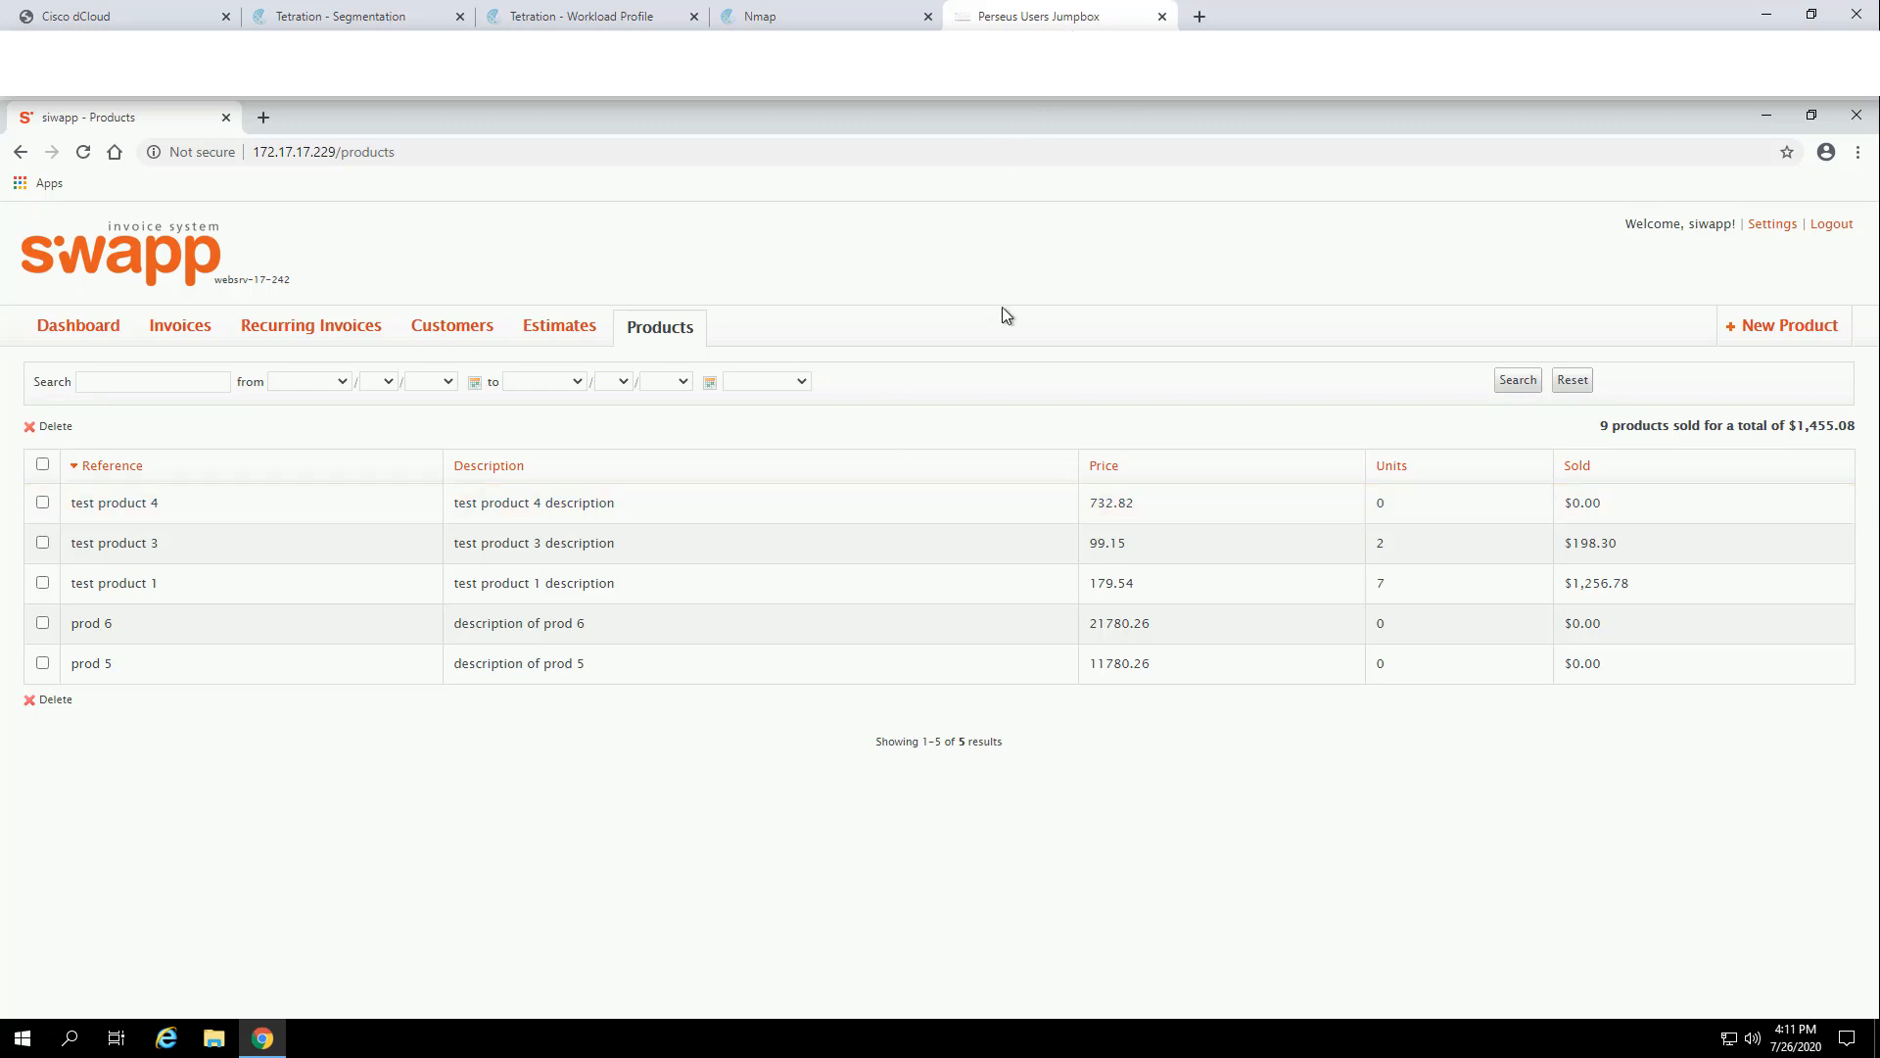
Step: Return to the Tetration Segmentation overview showing three enforced applications
{"action": "left_click", "coordinate": [760, 15]}
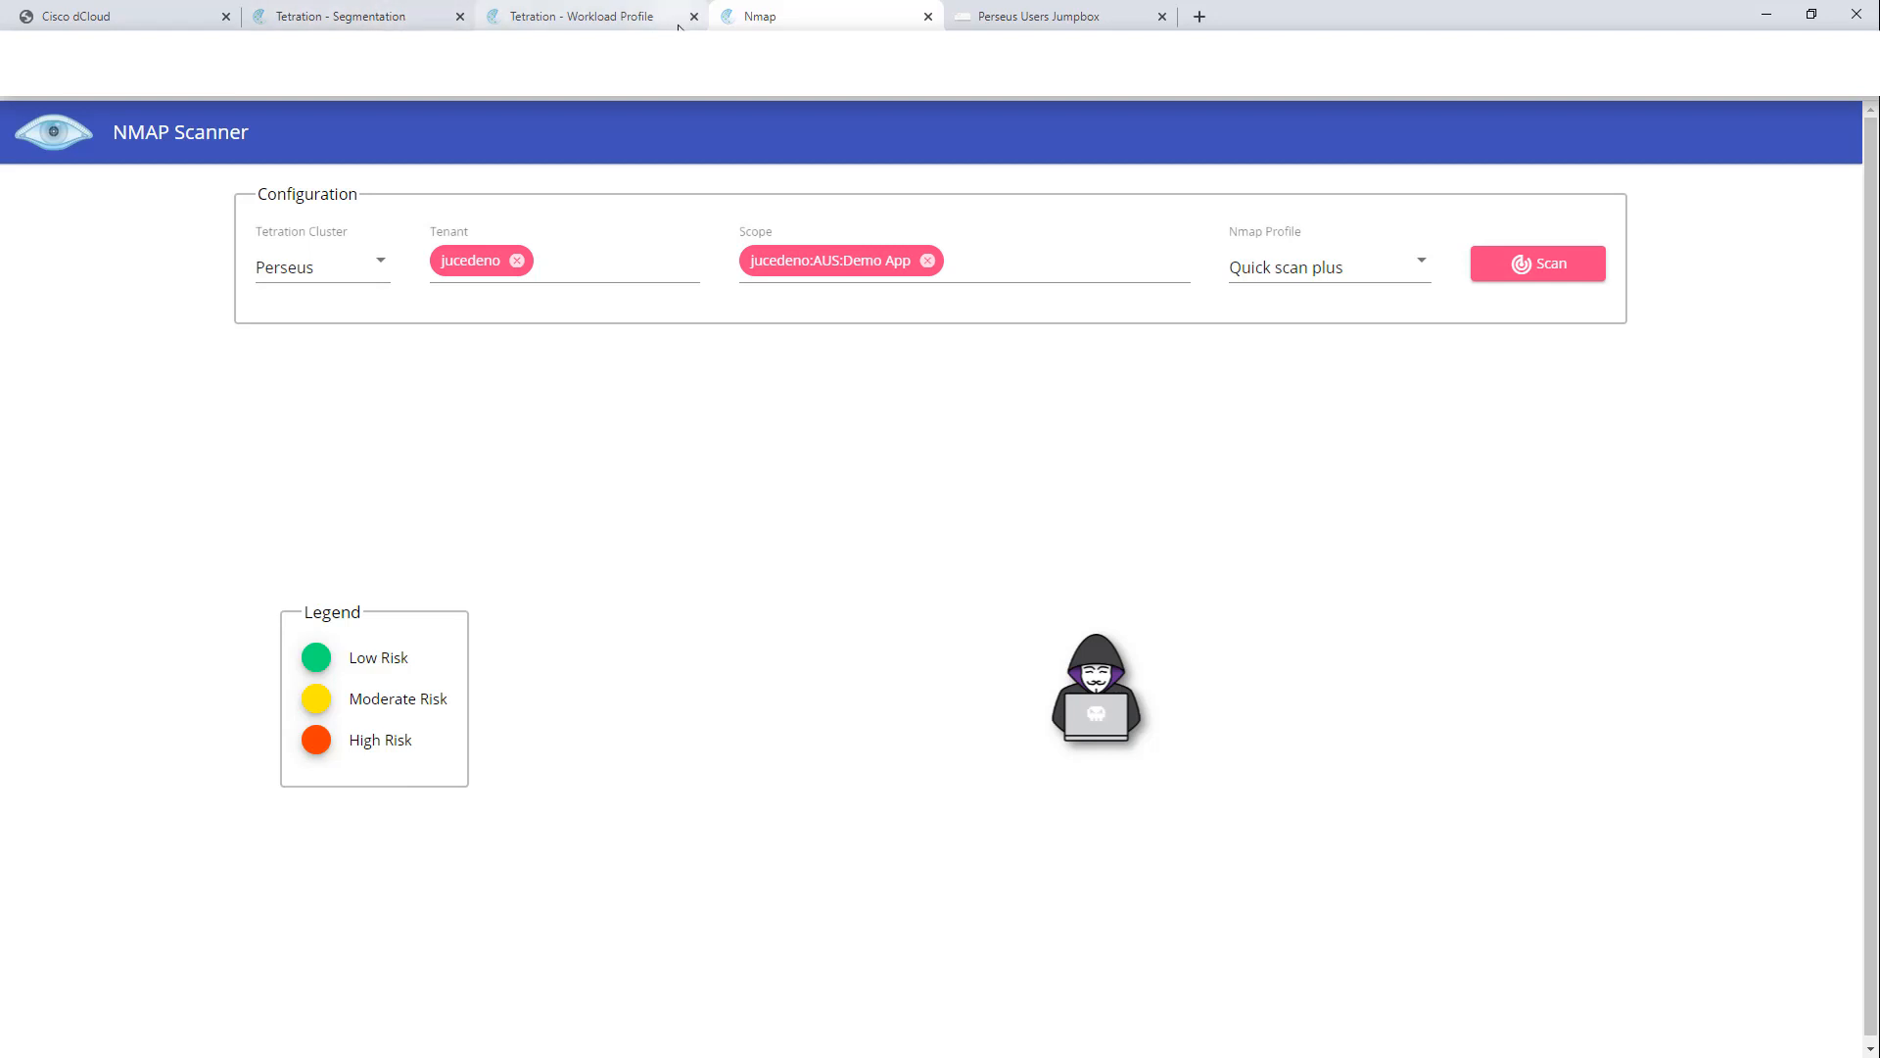
{"action": "left_click", "coordinate": [415, 16]}
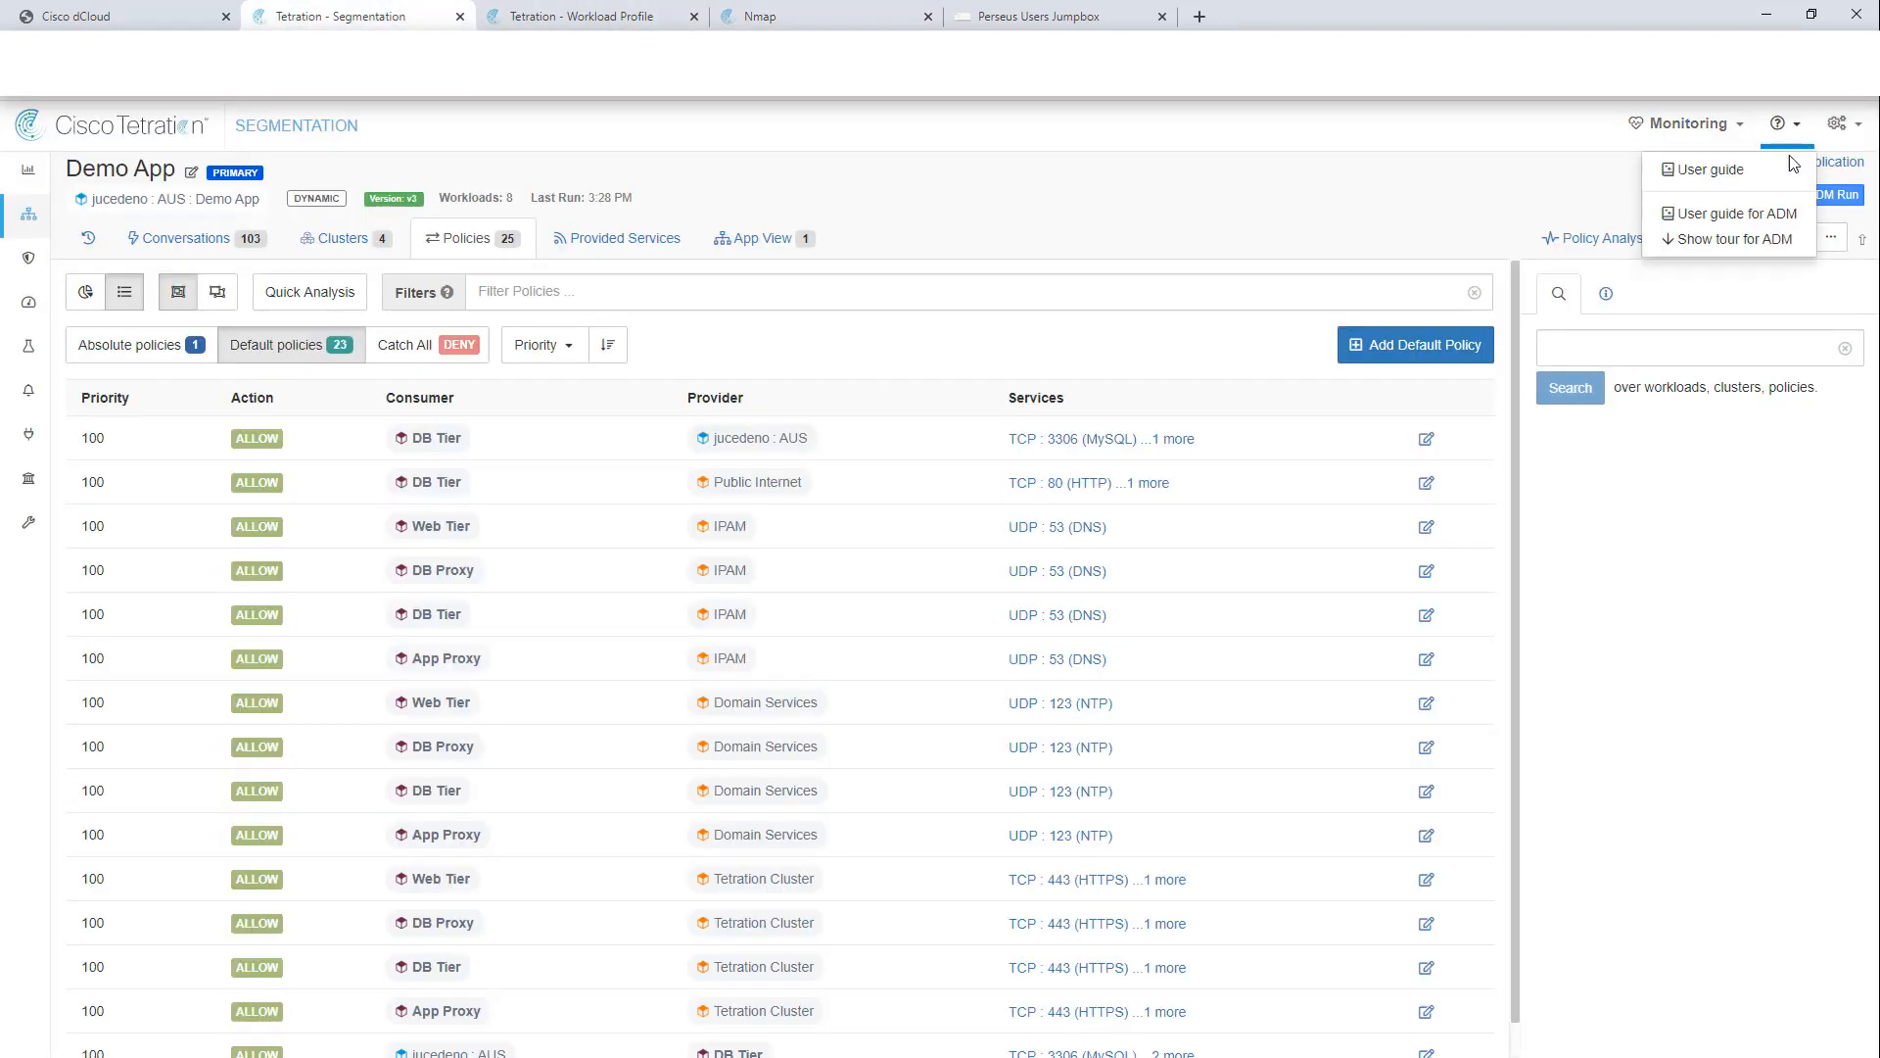
{"action": "left_click", "coordinate": [1811, 162]}
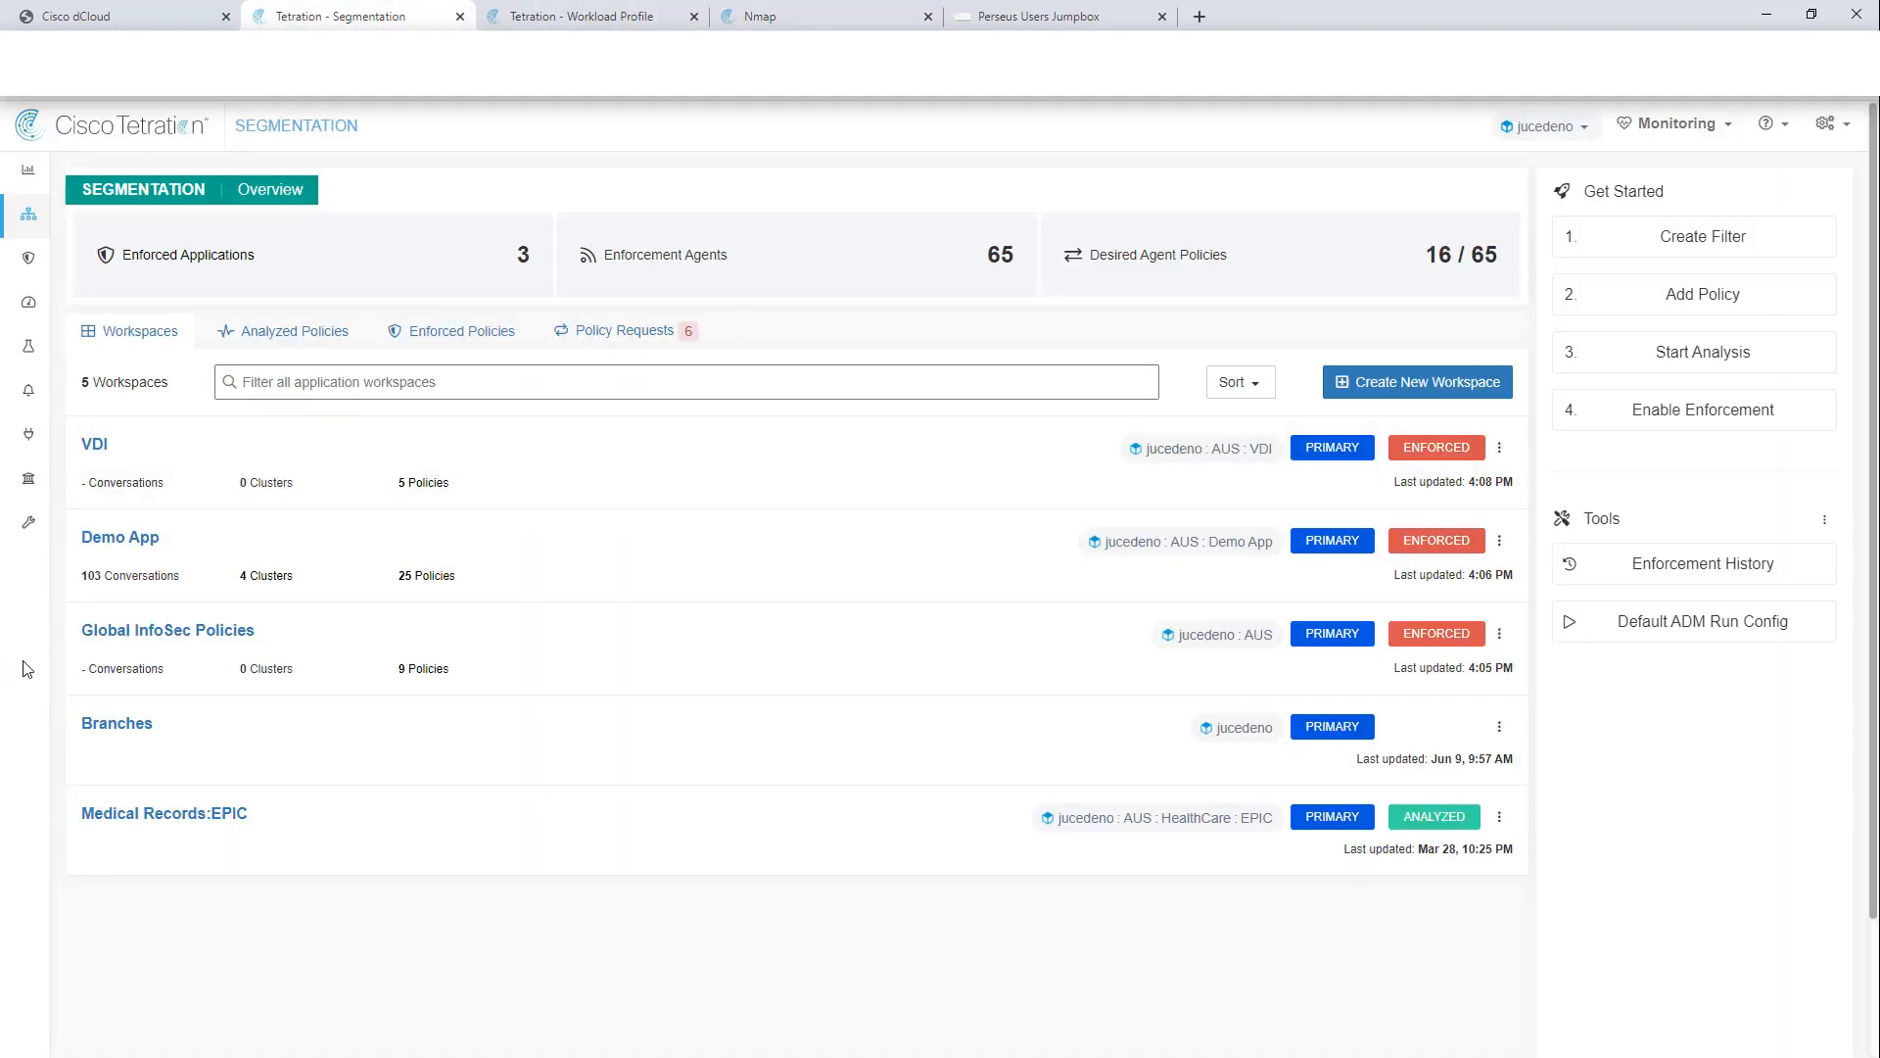